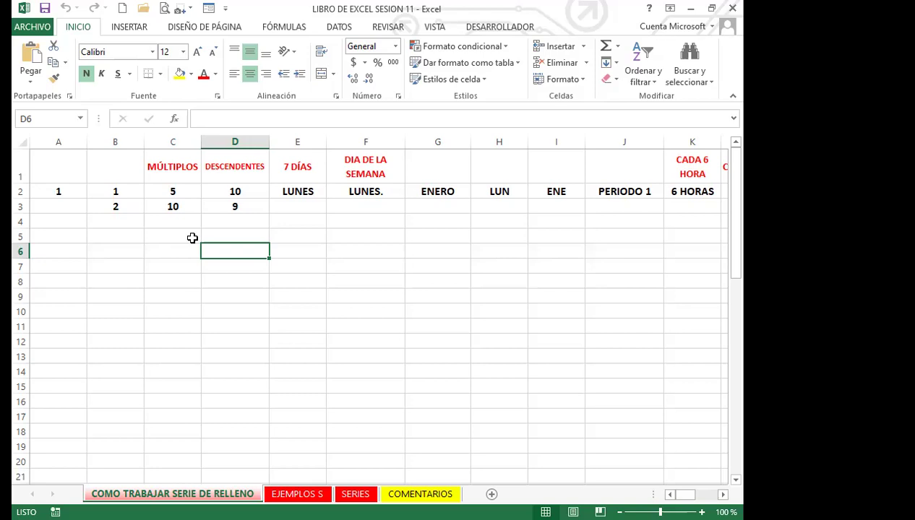
click(57, 211)
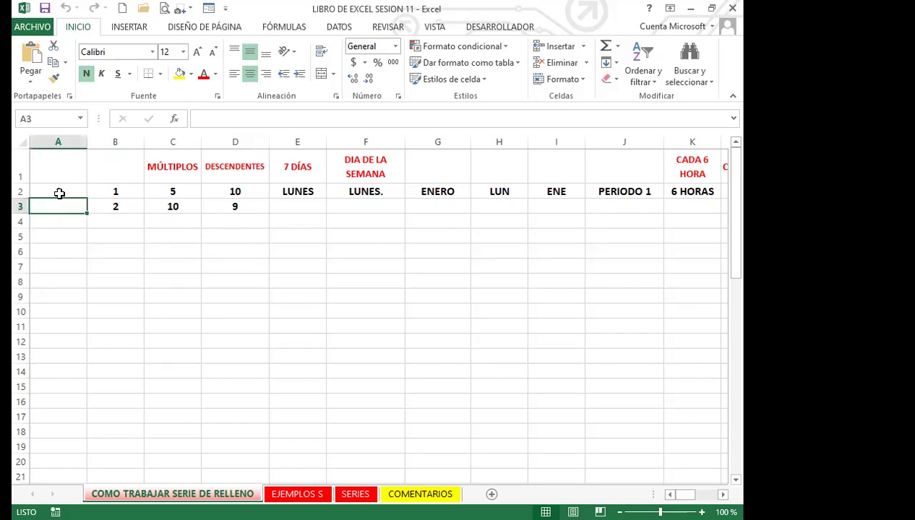
click(59, 194)
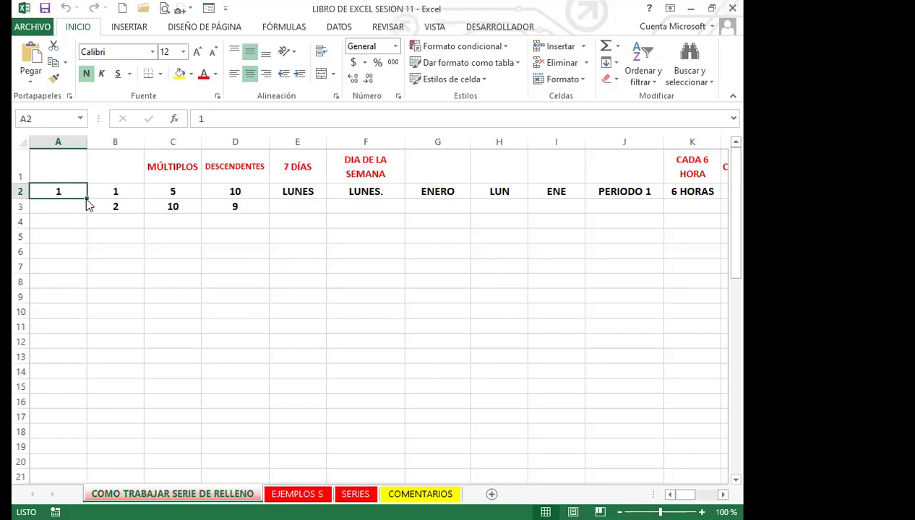
drag(88, 198, 85, 224)
drag(78, 320, 190, 398)
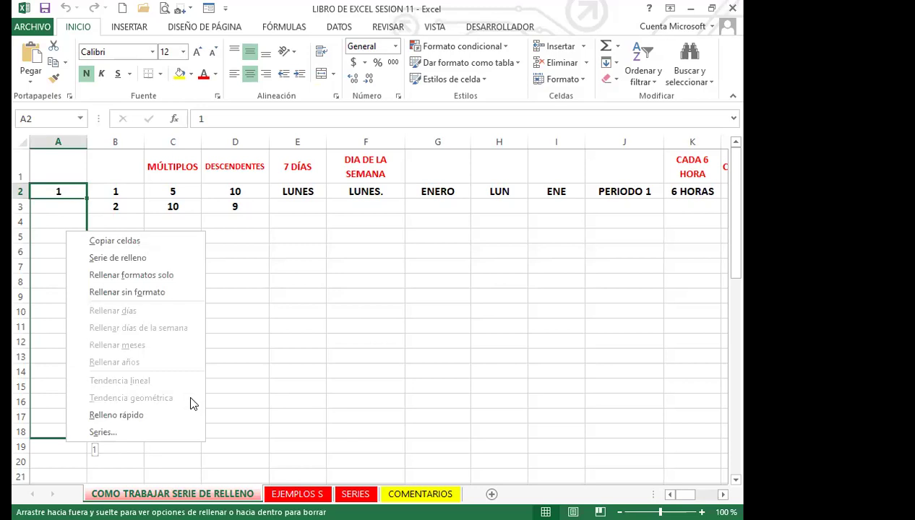
key(Escape)
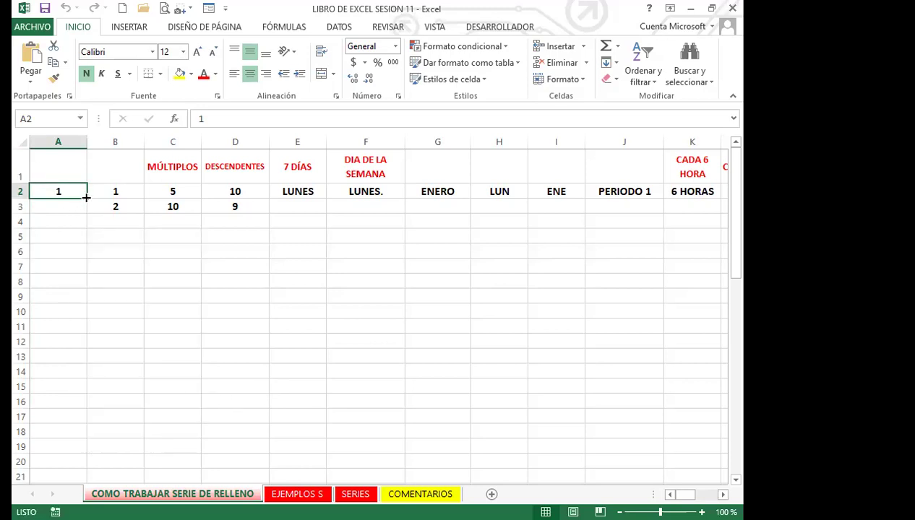
drag(84, 197, 85, 441)
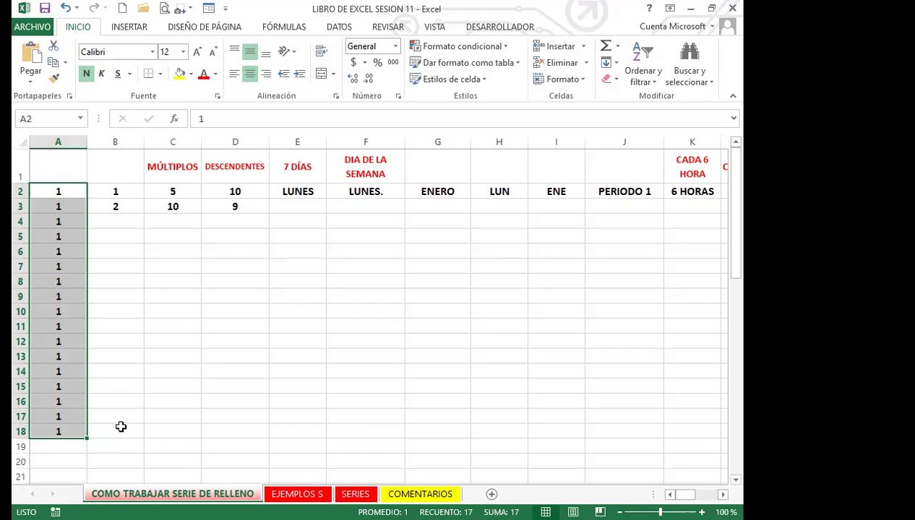
key(ctrl+z)
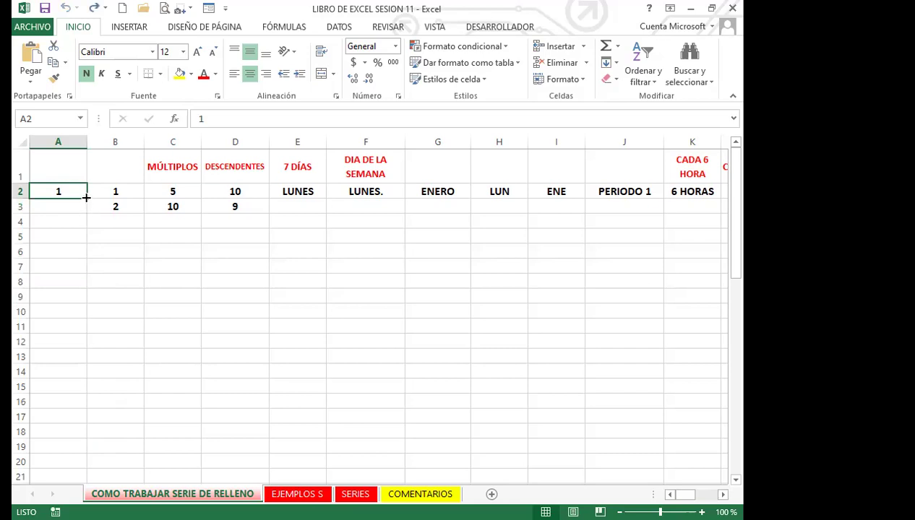
- Fill the value in A2 down to A18 and change the fill option to Serie de relleno
drag(86, 197, 81, 438)
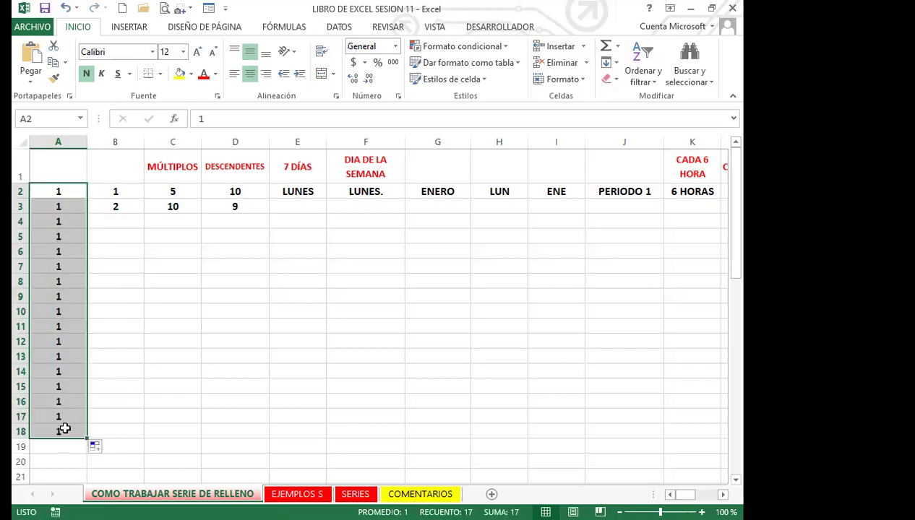
click(107, 449)
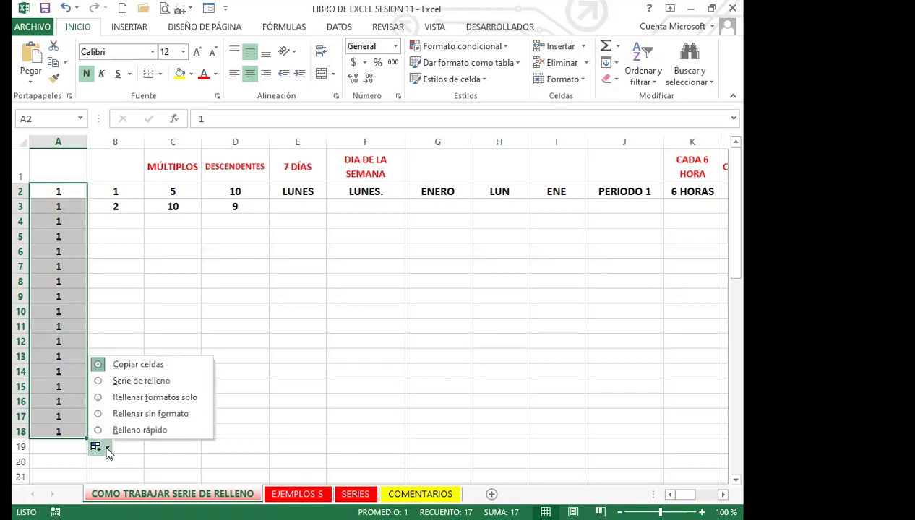
click(99, 382)
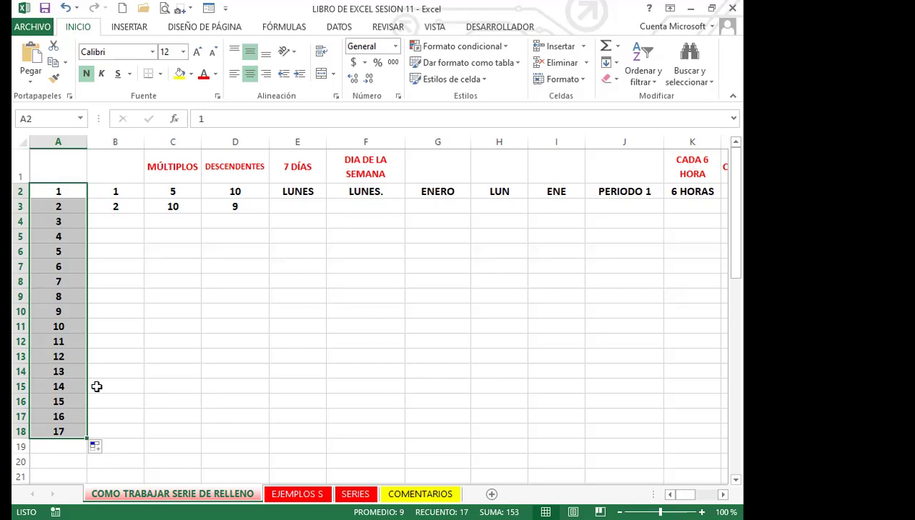
click(106, 446)
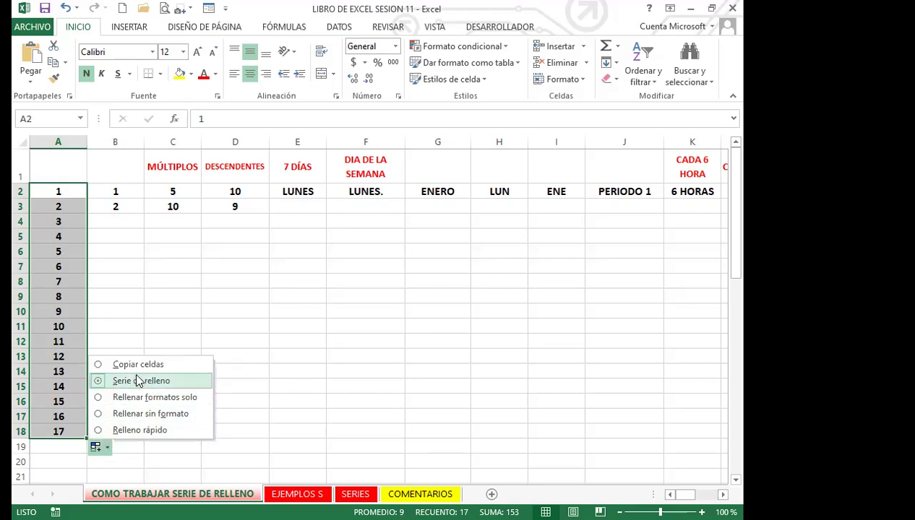
click(131, 337)
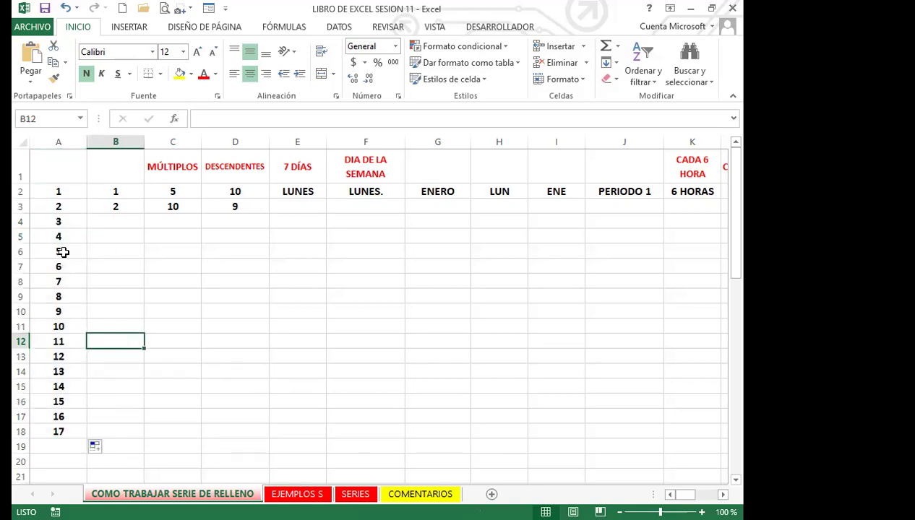
- Clear the filled numbers in A3:A18, keeping only the starting value in A2
drag(73, 208, 76, 435)
key(Delete)
click(62, 307)
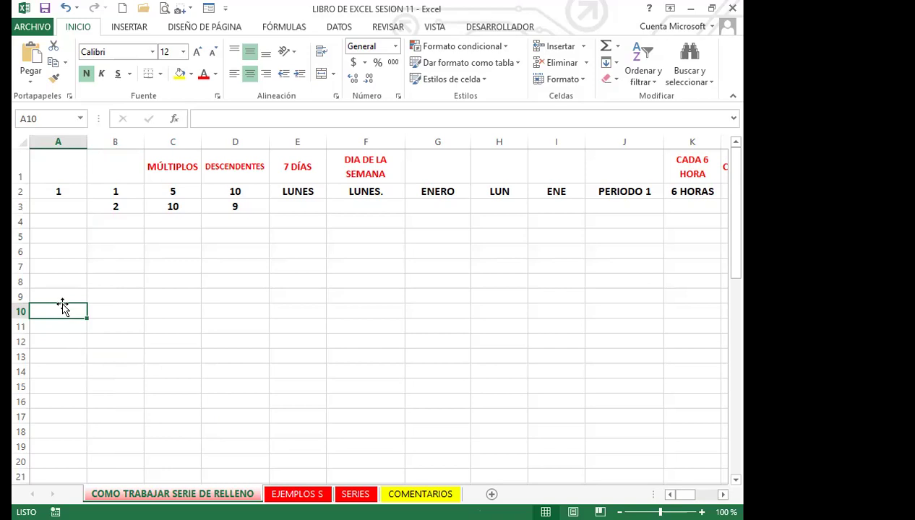
- Fill column A from A2 down to A18 with consecutive numbers, choosing the Serie de relleno option
click(69, 193)
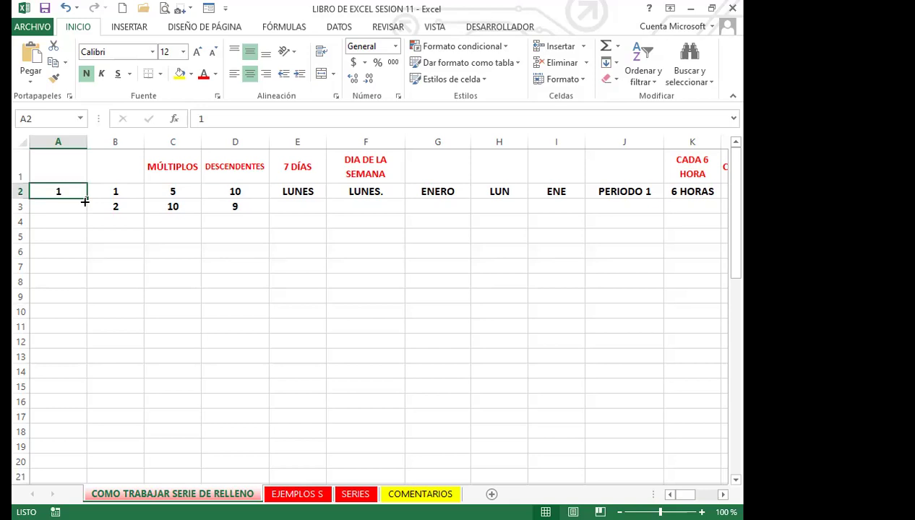
drag(86, 197, 84, 219)
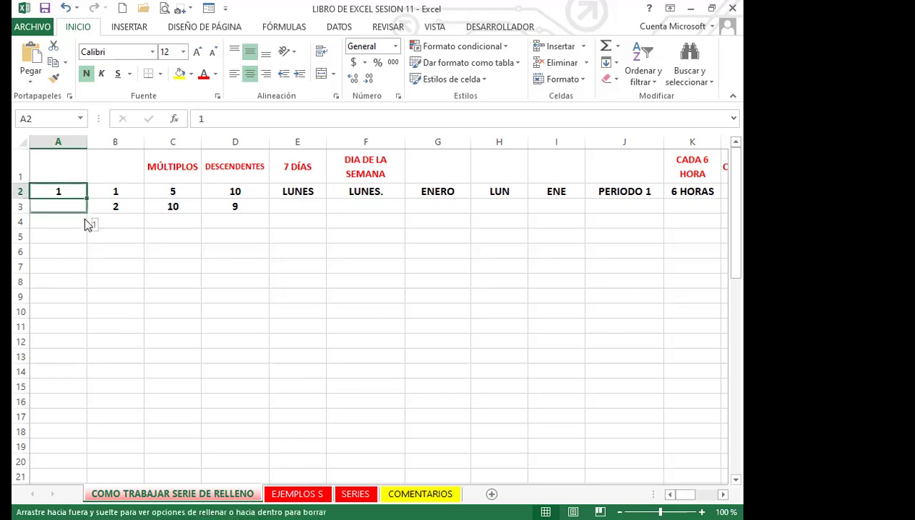
drag(77, 402, 65, 443)
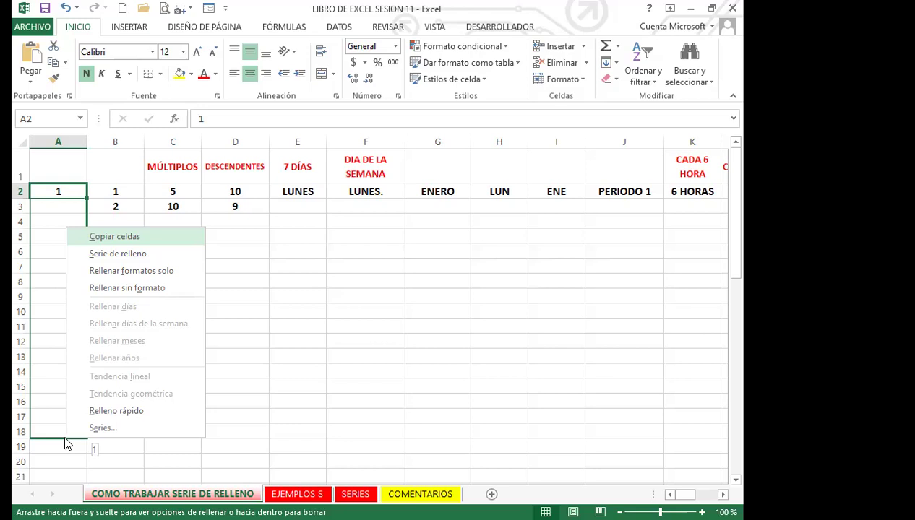
click(125, 256)
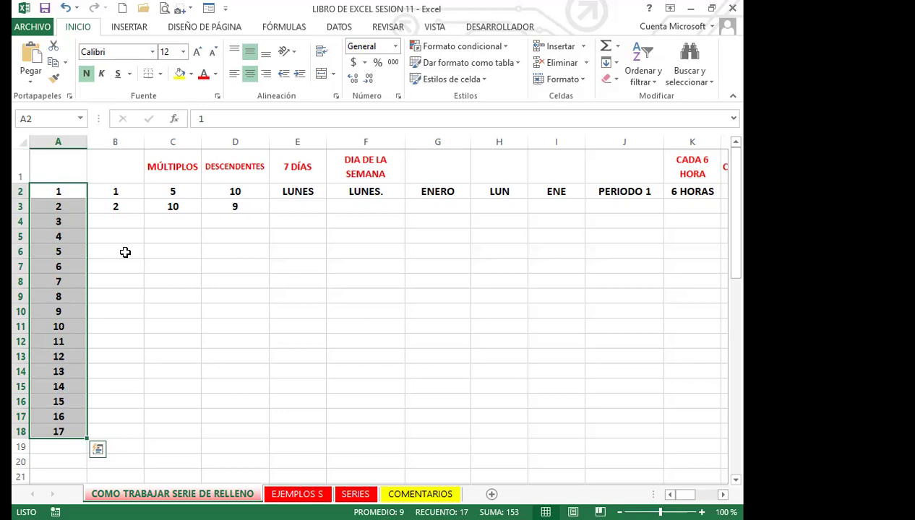
click(68, 191)
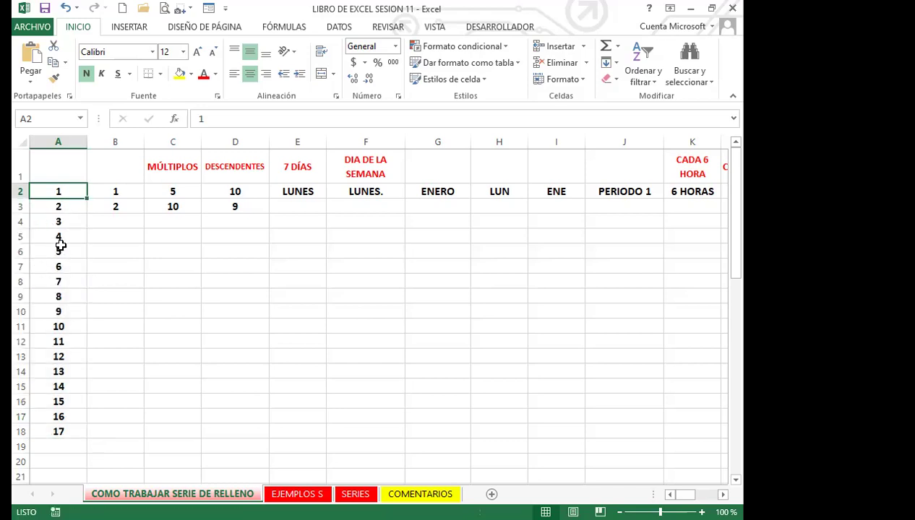
click(59, 247)
click(51, 210)
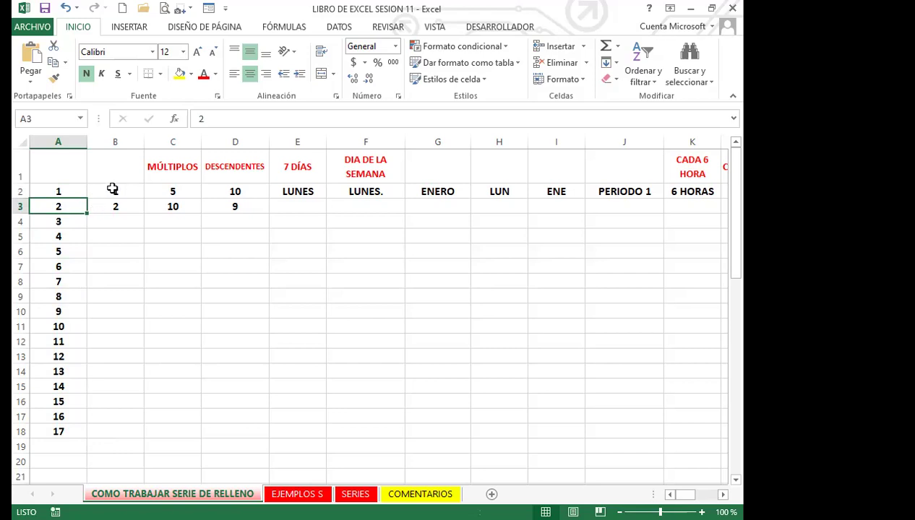
- Extend the two starting numbers in B2:B3 as a series down to B18
click(118, 299)
drag(119, 187, 110, 206)
click(111, 233)
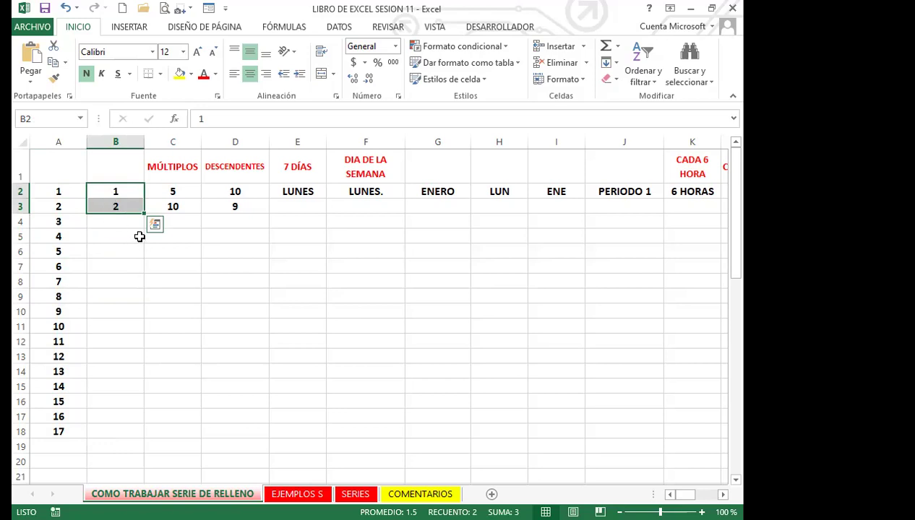
drag(144, 215, 134, 433)
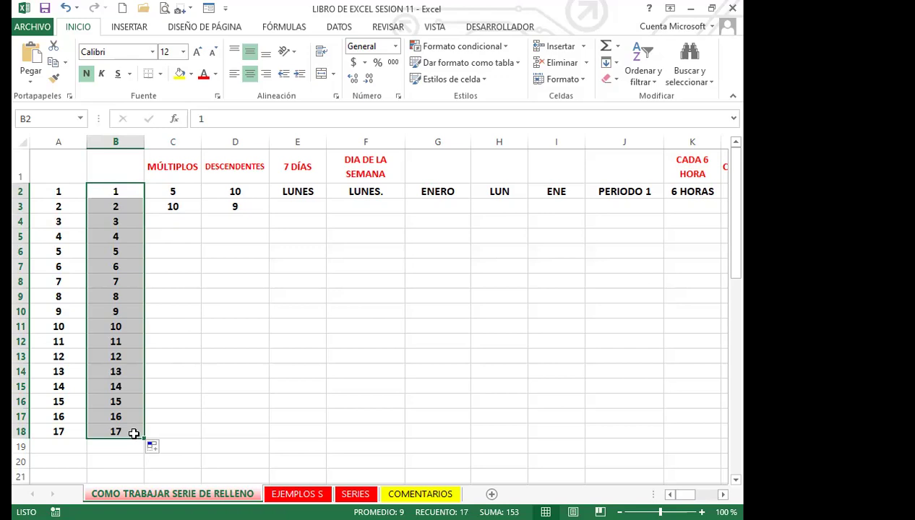
- Clear the filled numbers in B4:B18, keeping the starting pair in B2:B3
drag(135, 224, 123, 432)
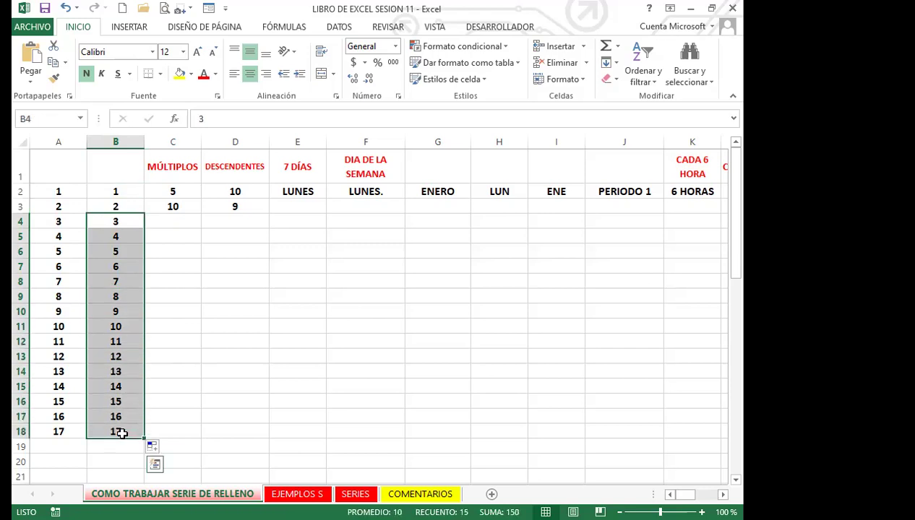
key(Delete)
click(120, 252)
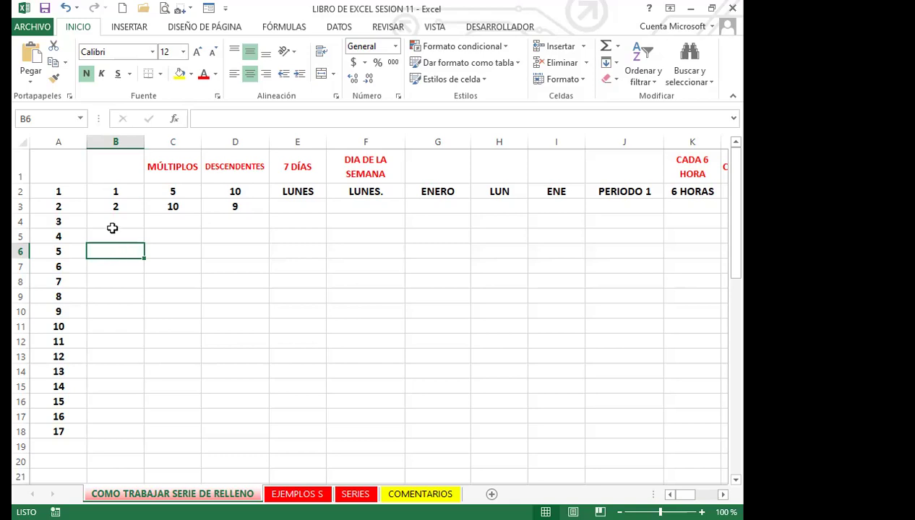
- Fill column B with the series started in B2:B3 down to row 18, matching the length of column A
drag(125, 189, 121, 214)
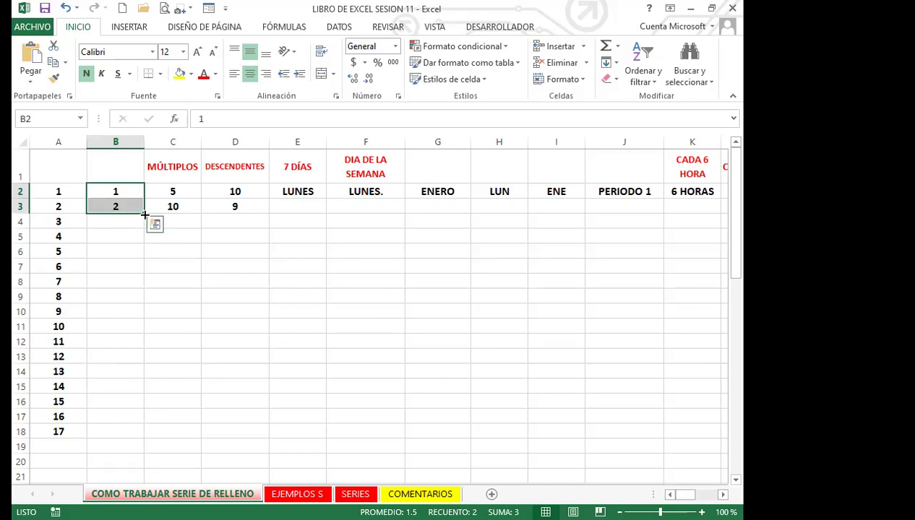
drag(145, 214, 145, 438)
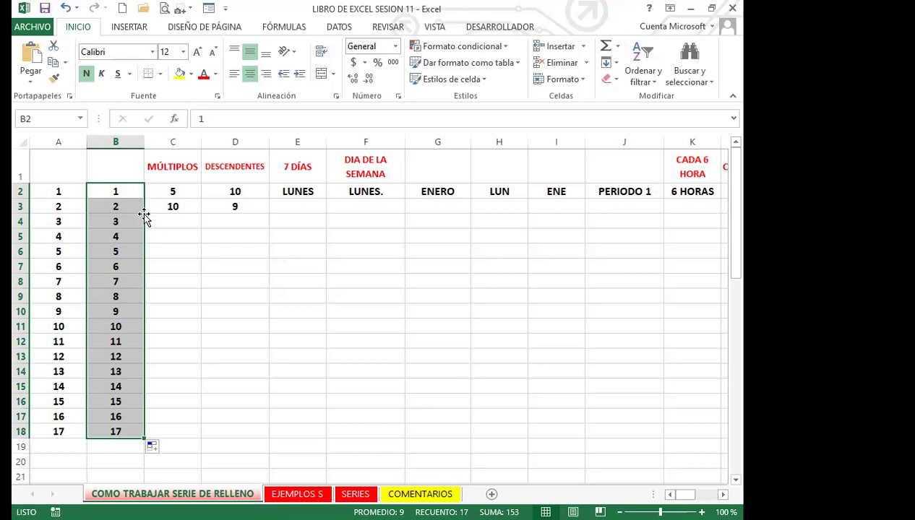
key(ctrl+z)
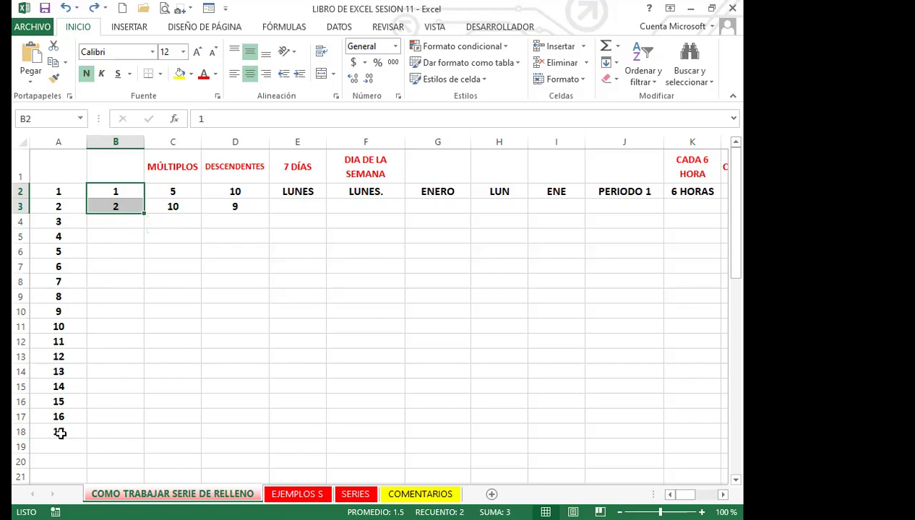
double_click(145, 215)
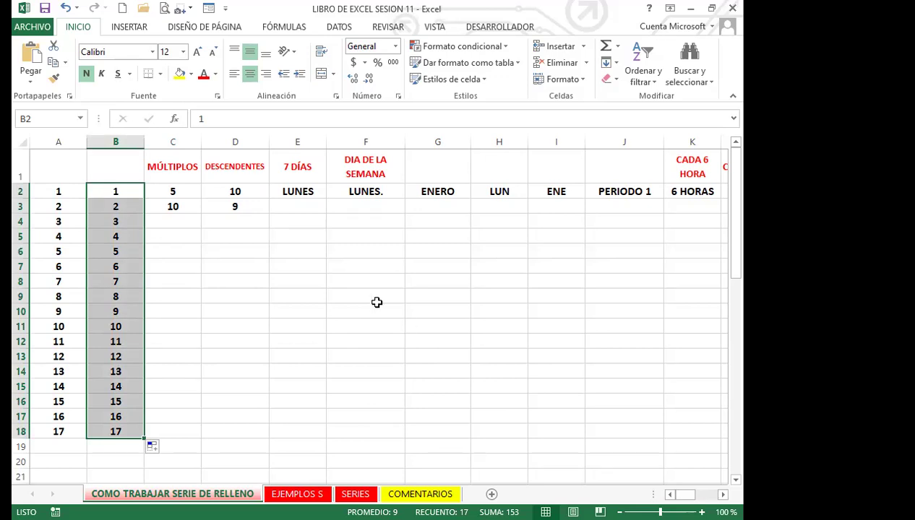
click(159, 298)
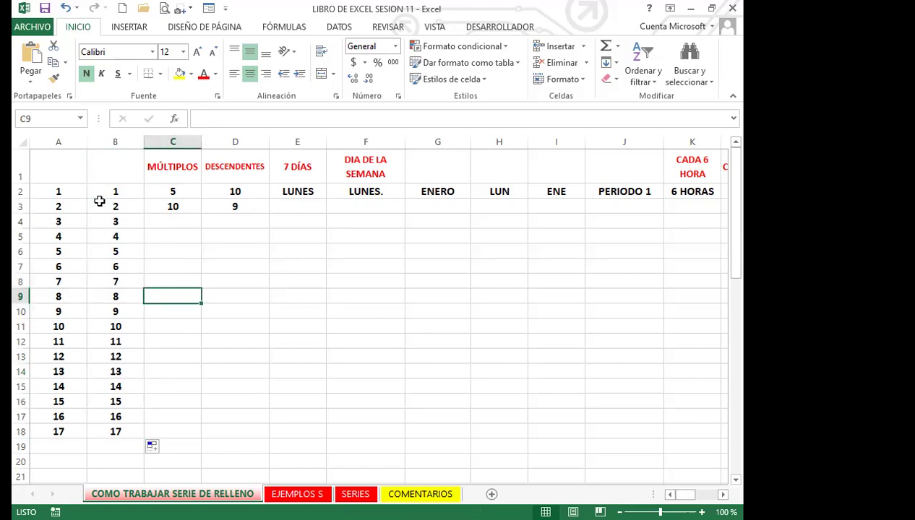
- Fill the MÚLTIPLOS column with multiples of 5 from the starting pair C2:C3 down to C18
click(148, 208)
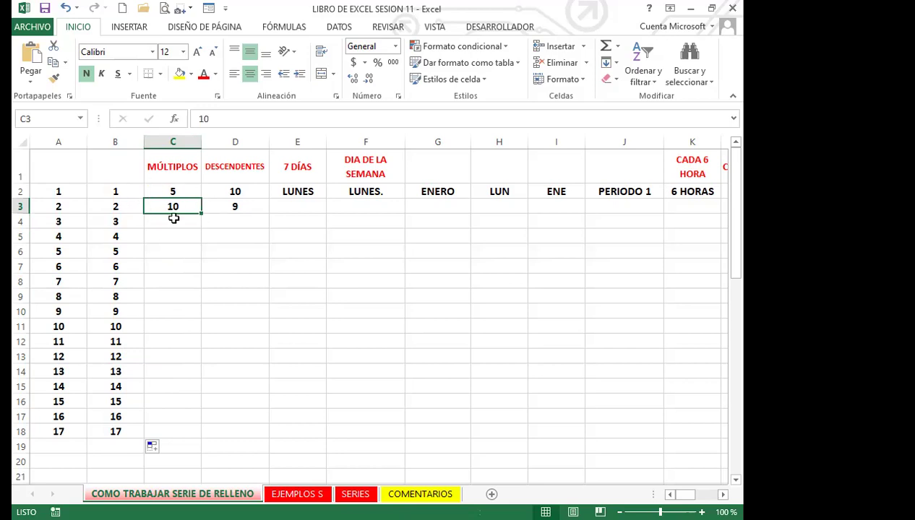
click(178, 191)
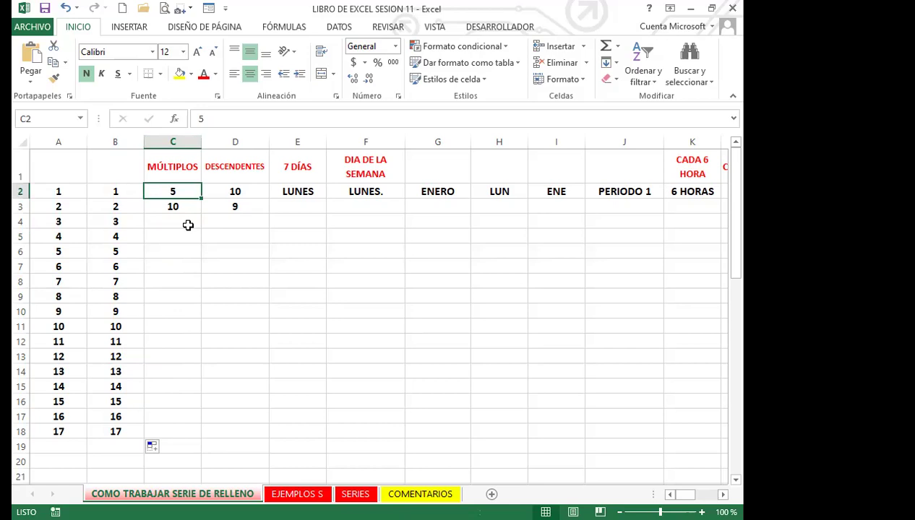
drag(169, 191, 167, 205)
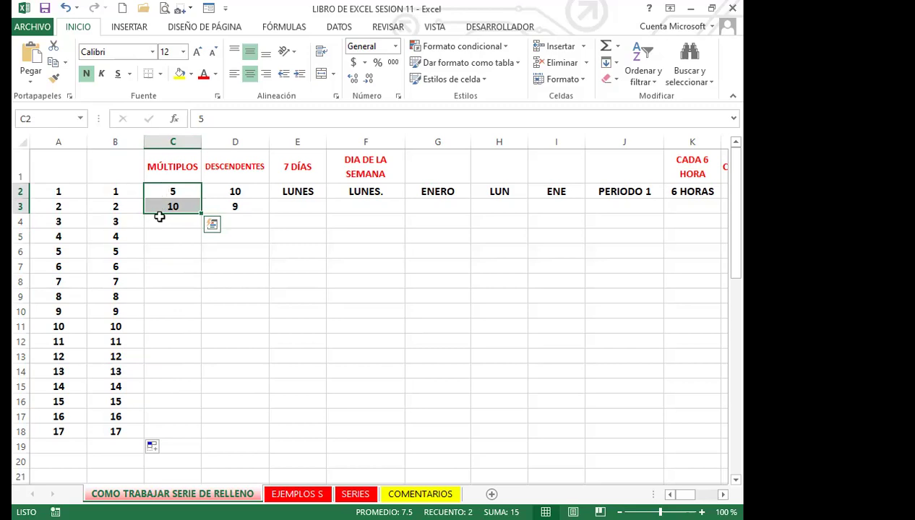
double_click(199, 214)
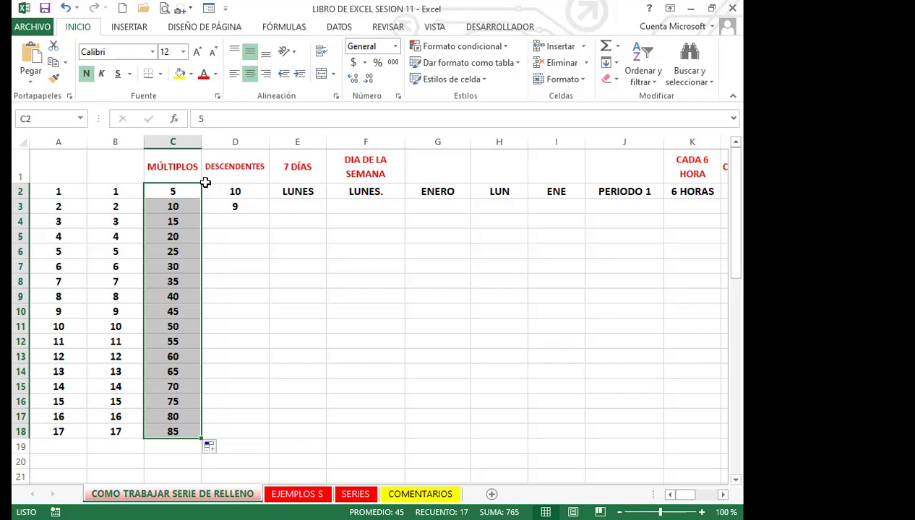
- Fill the DESCENDENTES column with the descending series started in D2:D3 down to D18
click(252, 190)
drag(251, 196, 250, 200)
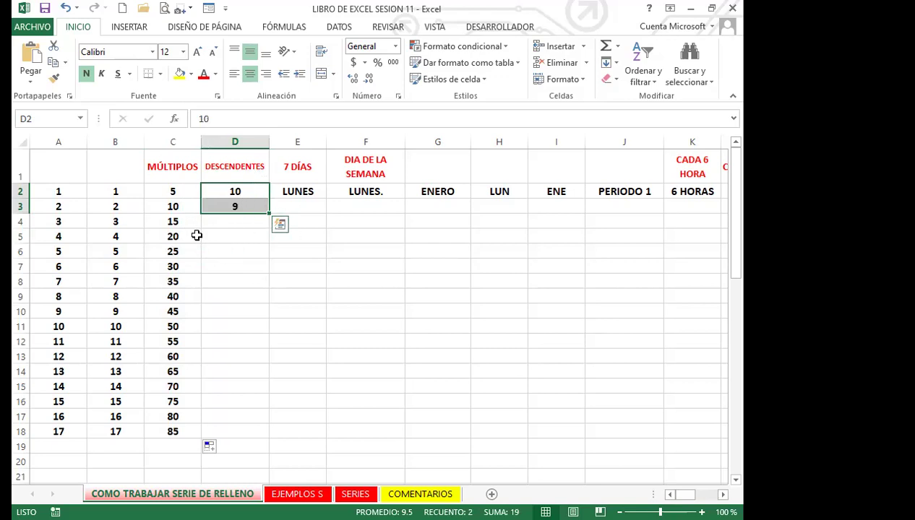
double_click(267, 211)
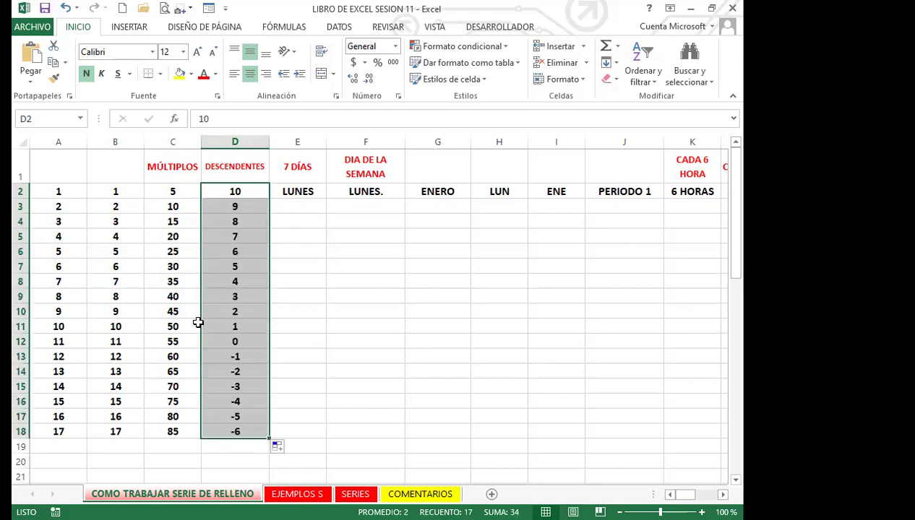
scroll(223, 330, down, 1)
click(215, 369)
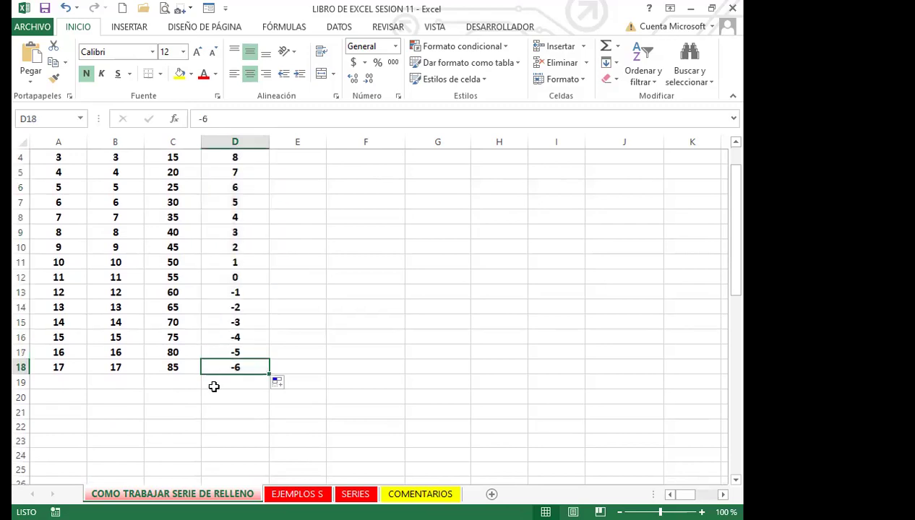
click(214, 386)
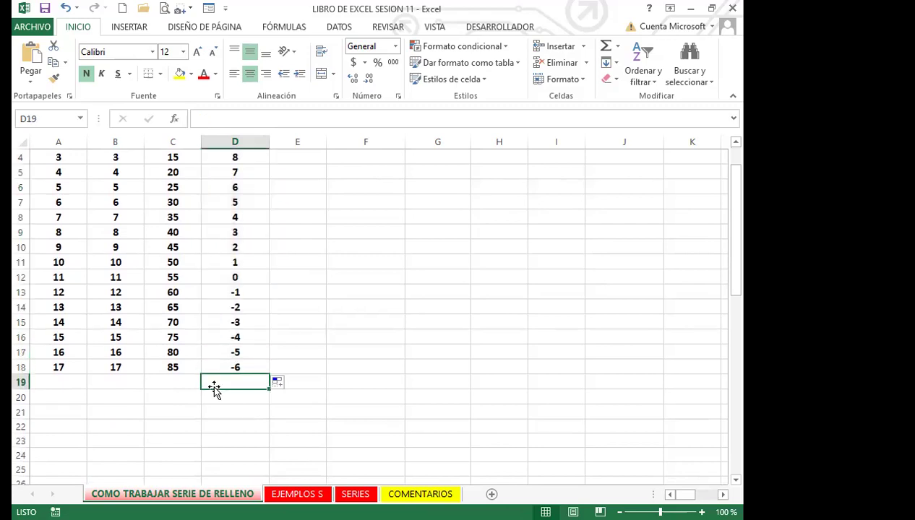
- Fill the 7 DÍAS column with consecutive days of the week from LUNES in E2 down to E18
click(21, 367)
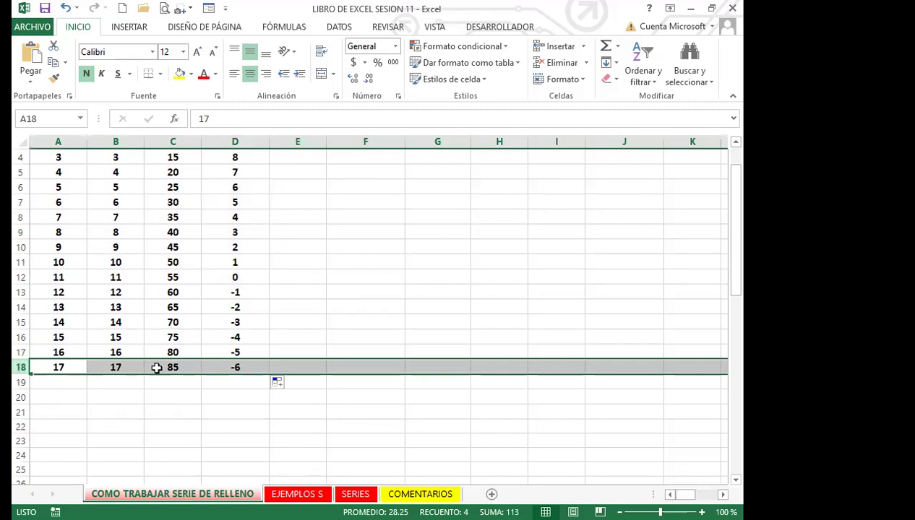
click(217, 367)
scroll(217, 351, up, 1)
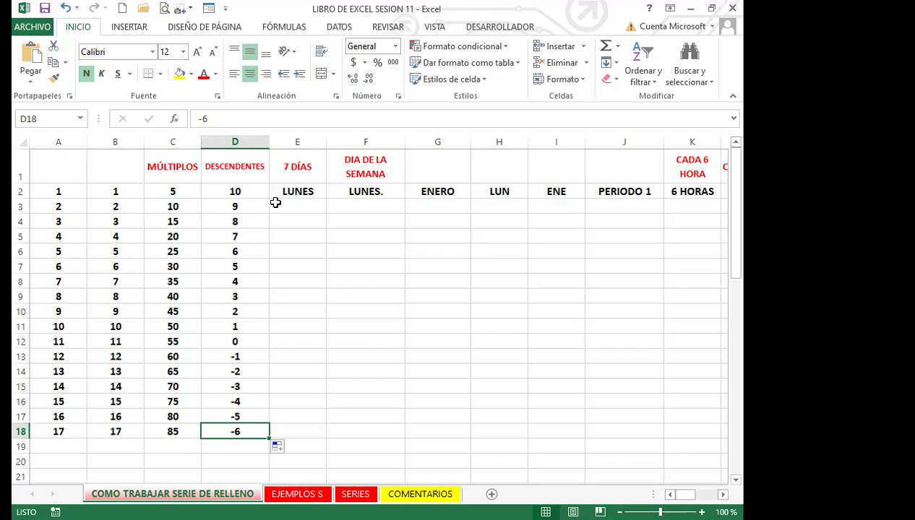
click(285, 191)
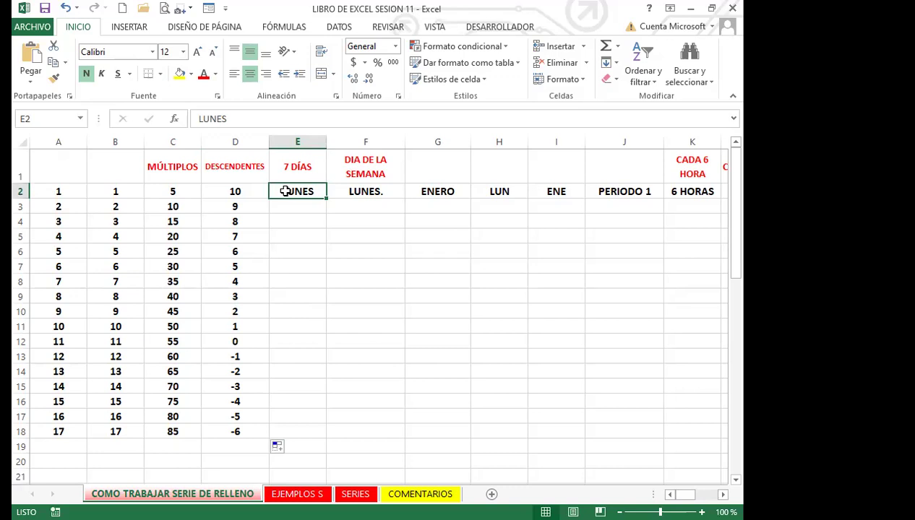
double_click(325, 199)
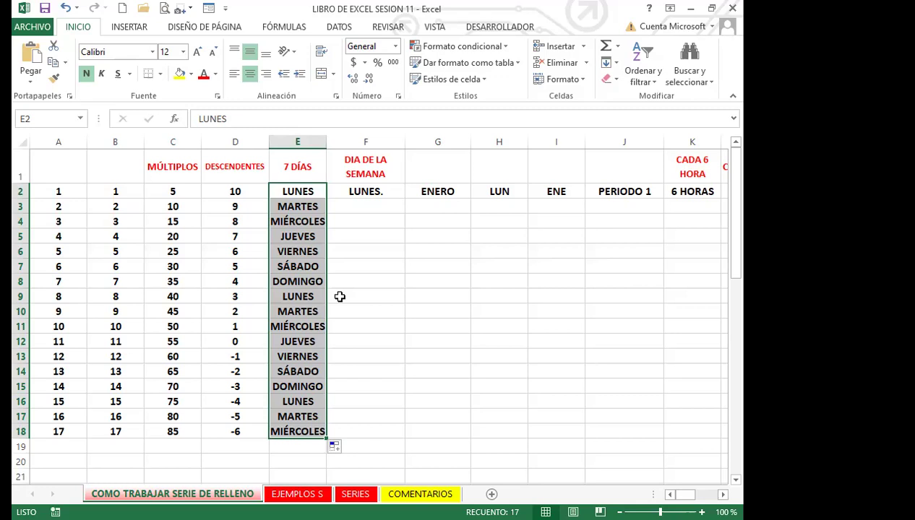
- Examine the filled 7 DÍAS column from E2 to E18, checking the order of the days and where the week restarts
click(304, 282)
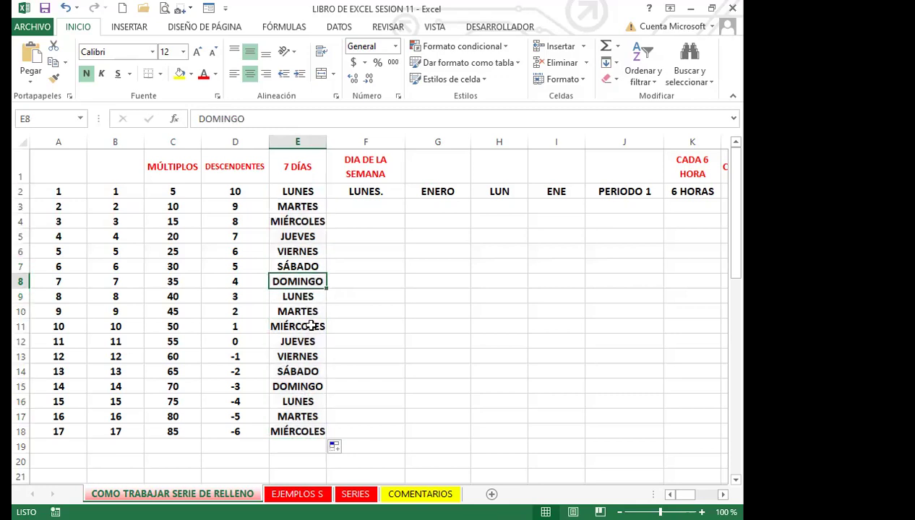
click(312, 350)
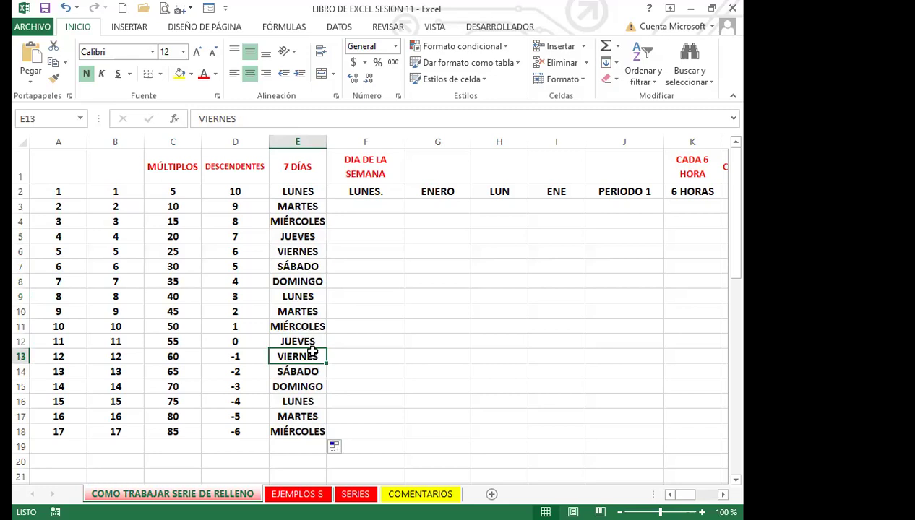
scroll(307, 354, down, 2)
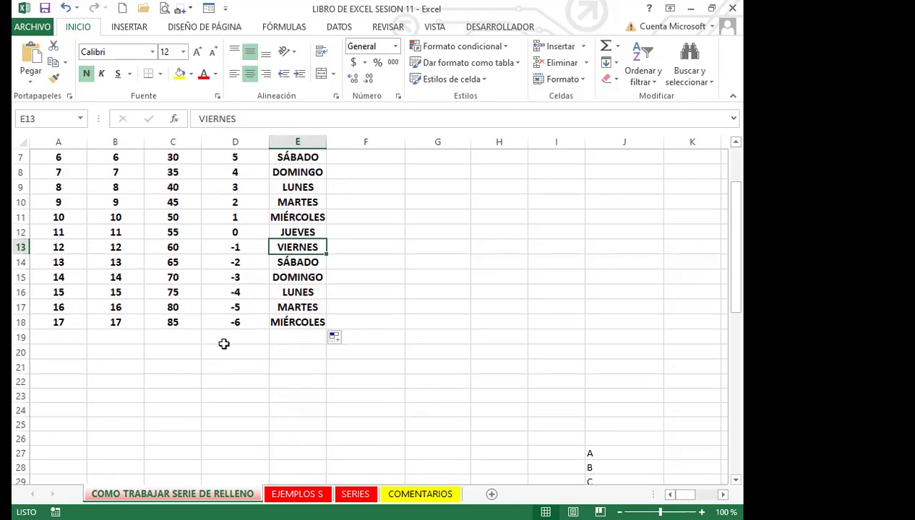
click(273, 320)
scroll(289, 336, up, 2)
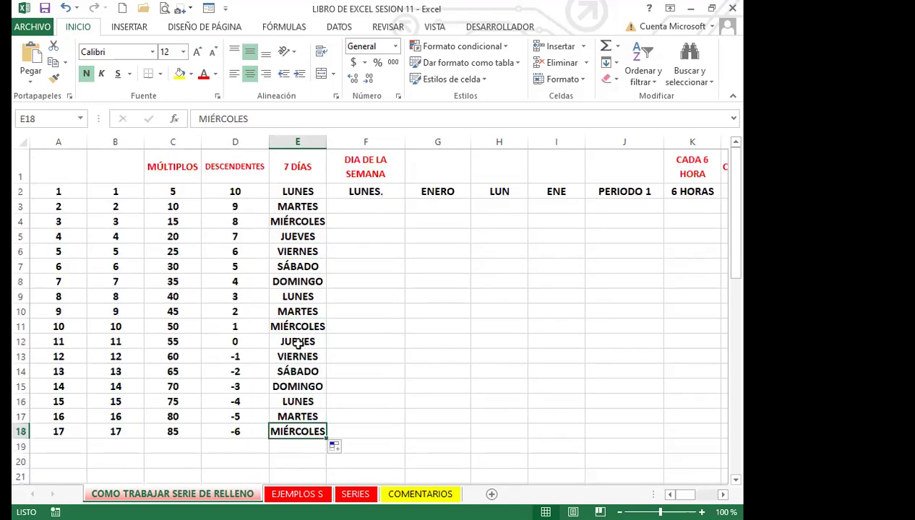
click(302, 193)
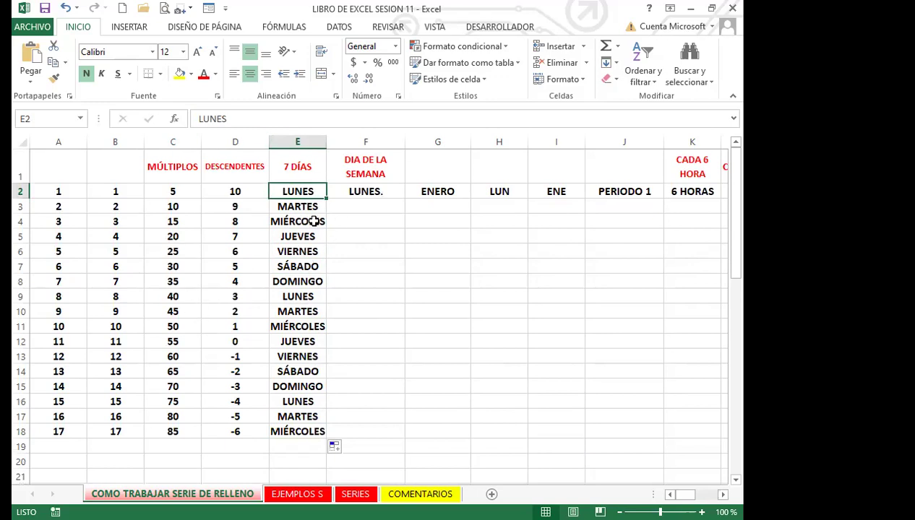
click(297, 267)
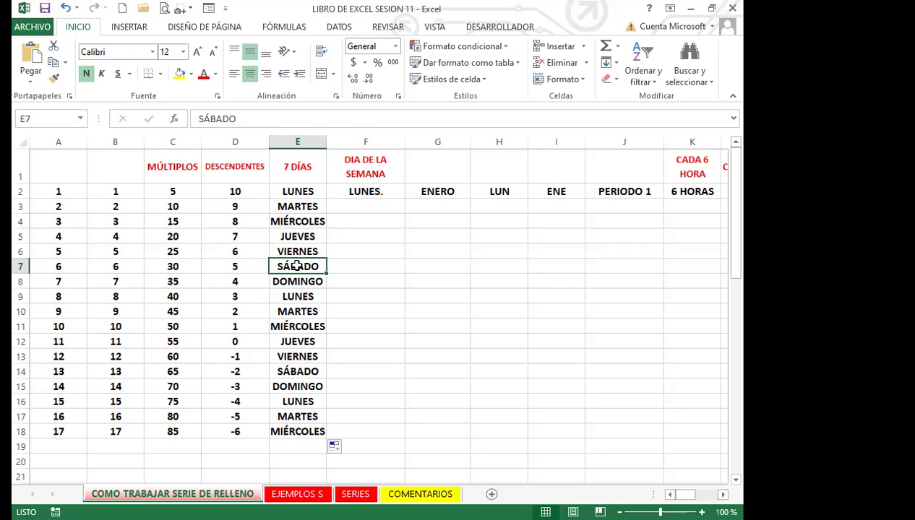
drag(299, 192, 299, 283)
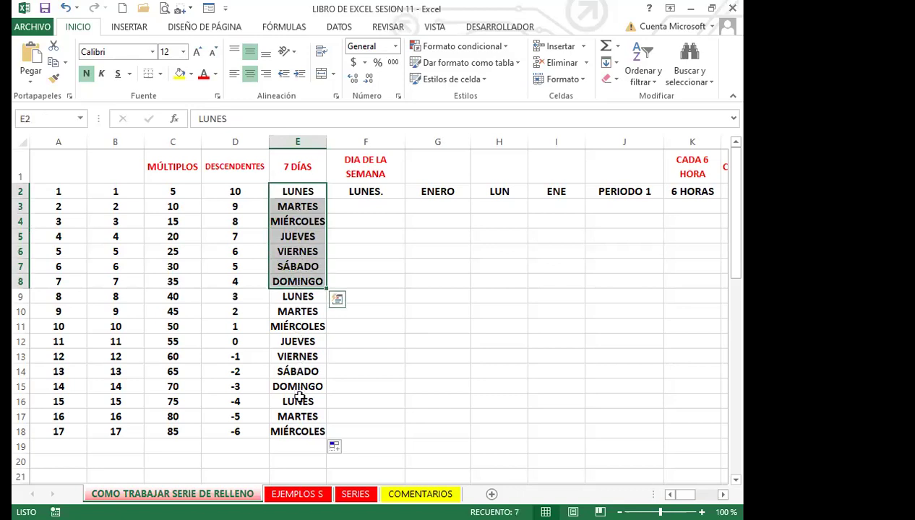
click(291, 354)
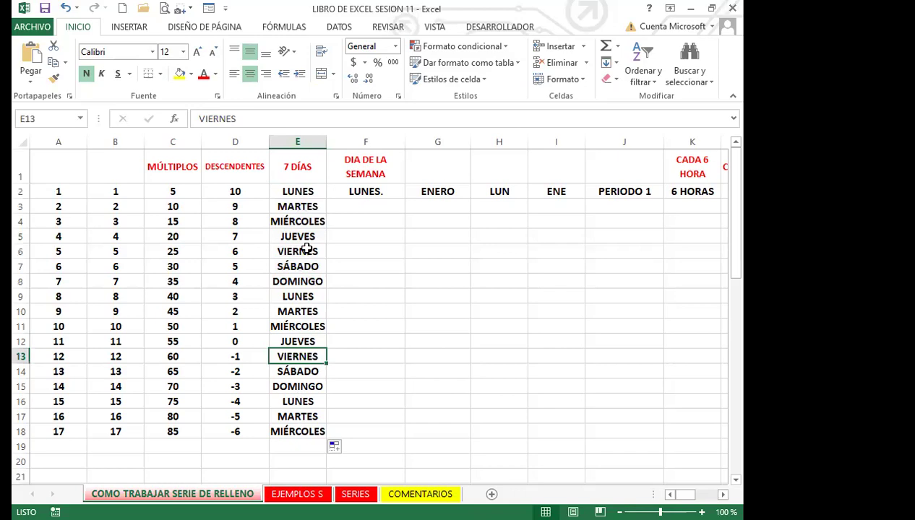
click(284, 280)
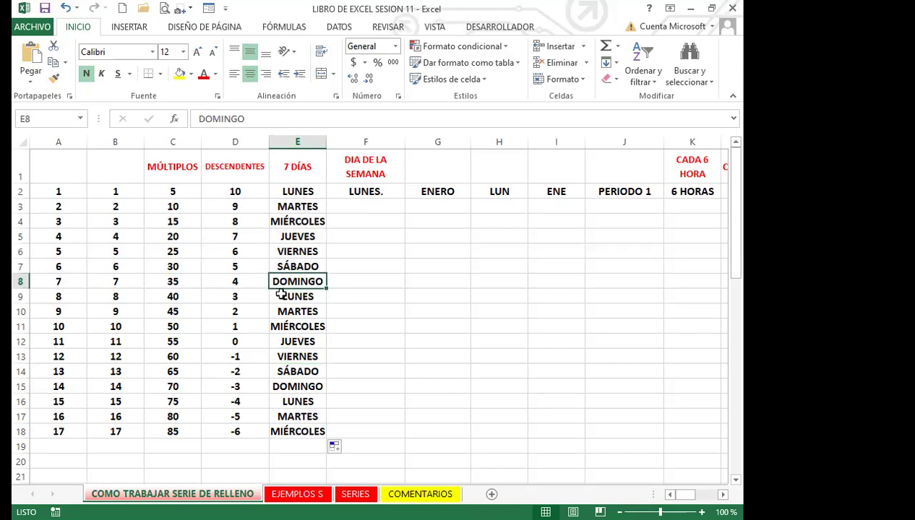
- Fill the DIA DE LA SEMANA column from F2 down to F18 with working days only, using the Rellenar días de la semana option
click(354, 191)
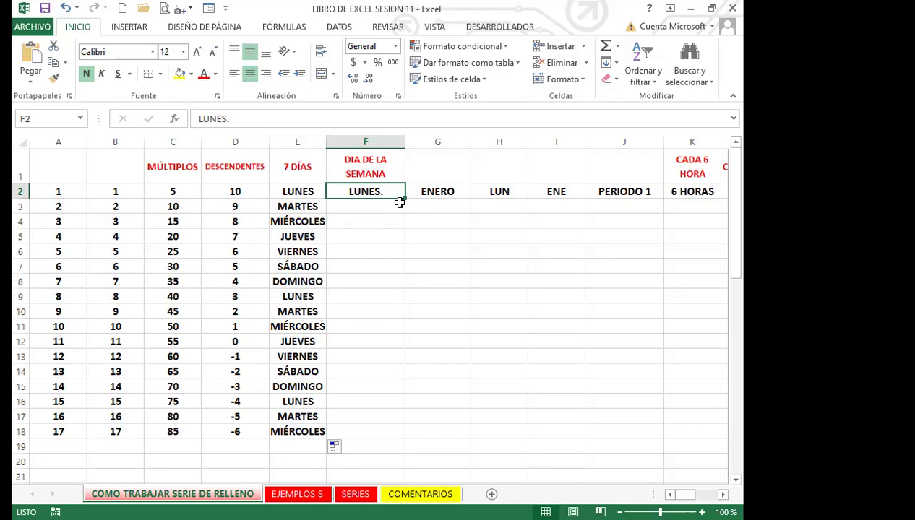
drag(399, 202, 353, 396)
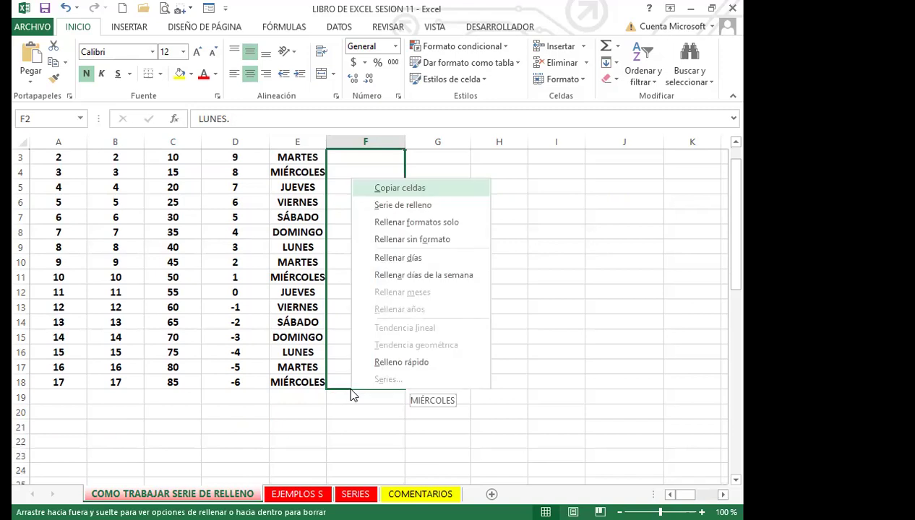
key(Escape)
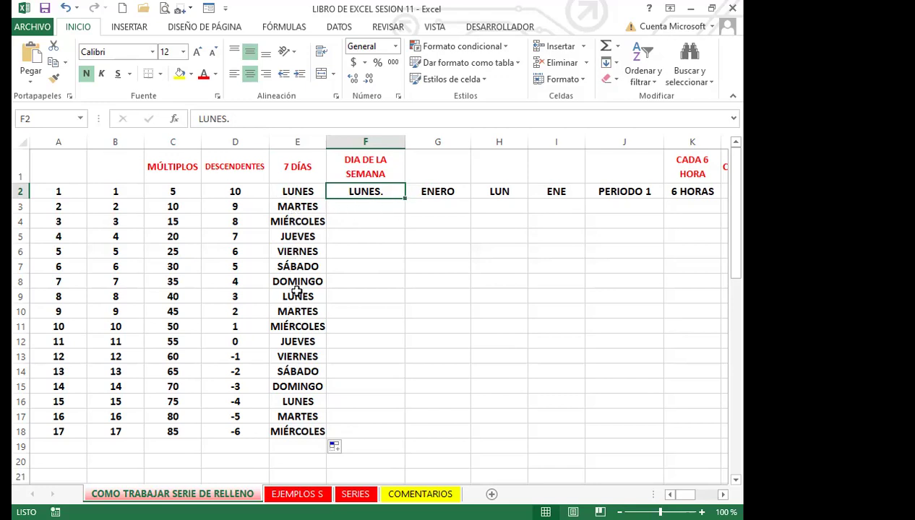
drag(404, 197, 361, 375)
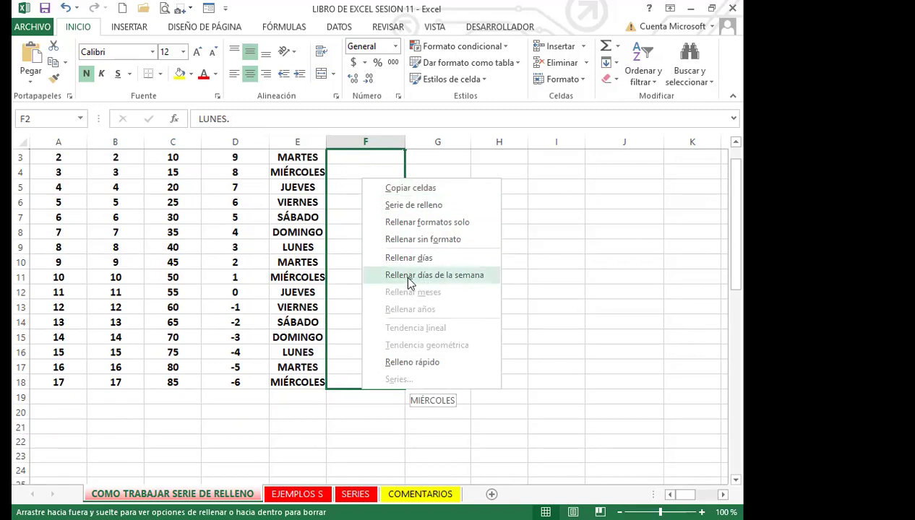
click(462, 275)
scroll(380, 257, up, 1)
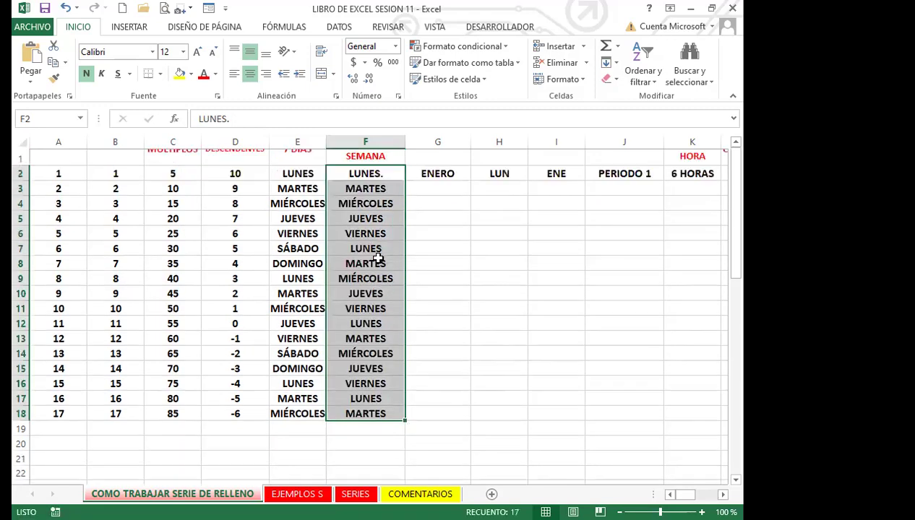
- Go through the DIA DE LA SEMANA column cell by cell to check the weekday sequence from F3 onward
click(386, 208)
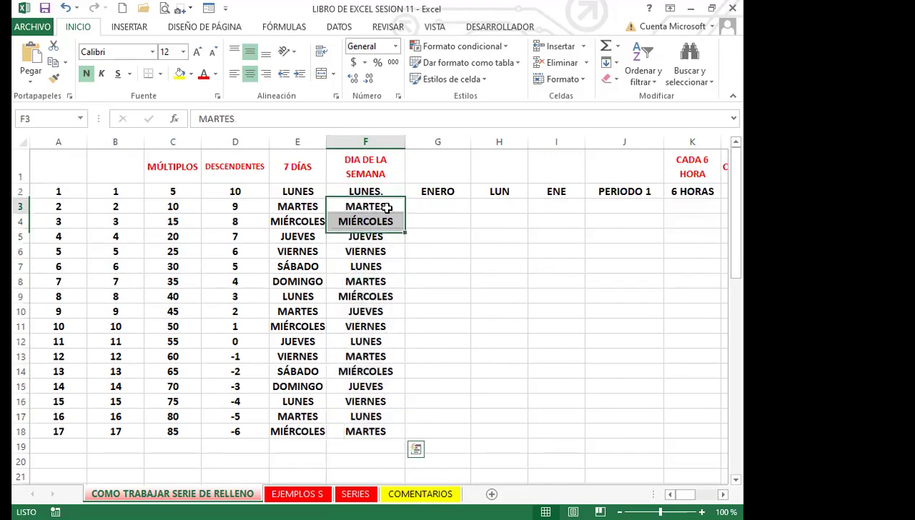
click(379, 221)
click(378, 238)
click(365, 255)
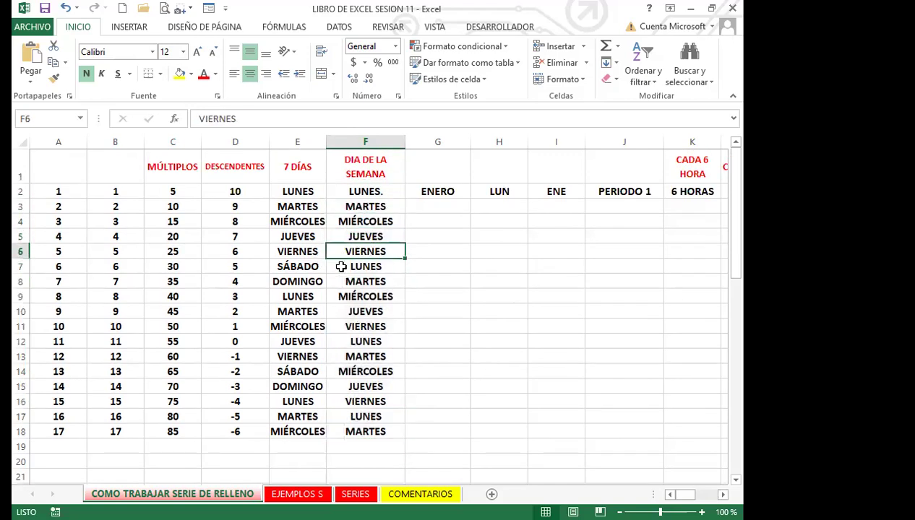
click(361, 266)
click(359, 282)
click(361, 296)
click(360, 311)
click(339, 326)
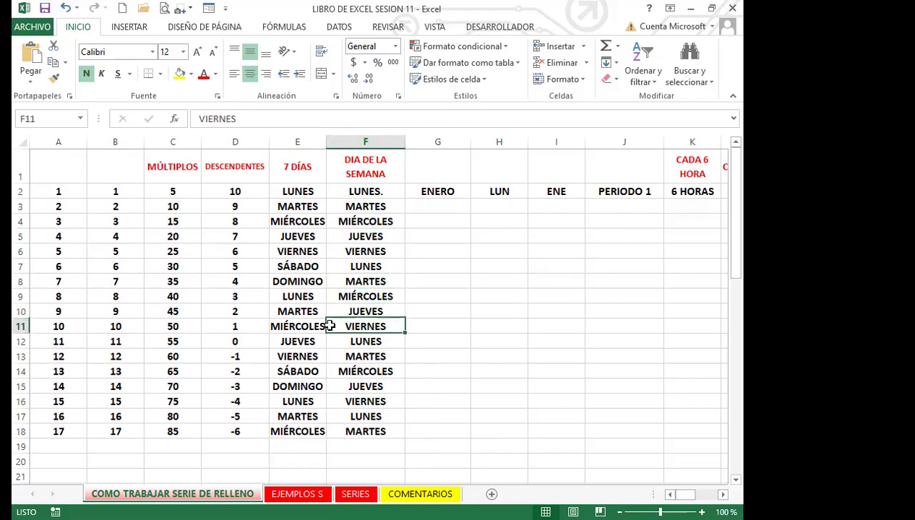
click(354, 341)
click(352, 357)
click(352, 371)
click(351, 386)
click(351, 402)
scroll(349, 365, down, 1)
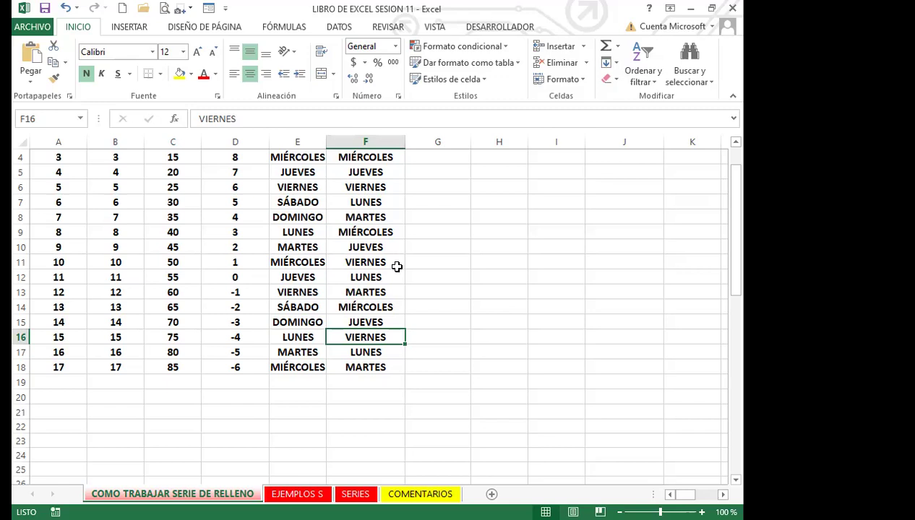
scroll(397, 264, up, 1)
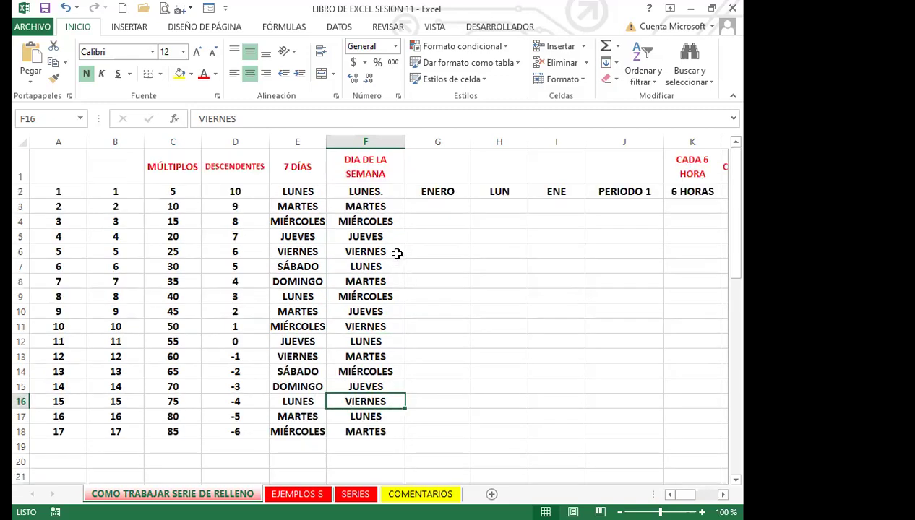
- Fill column G with consecutive months from ENERO in G2 down to G18
click(431, 189)
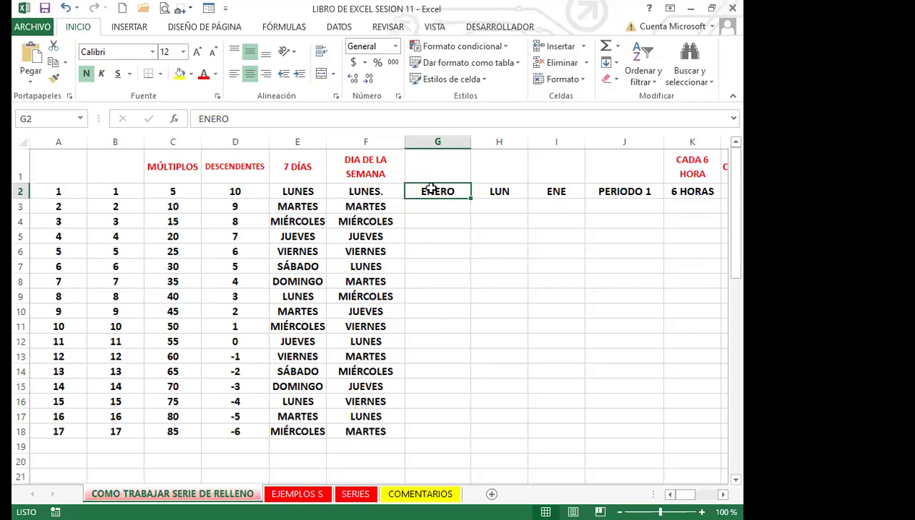
double_click(469, 199)
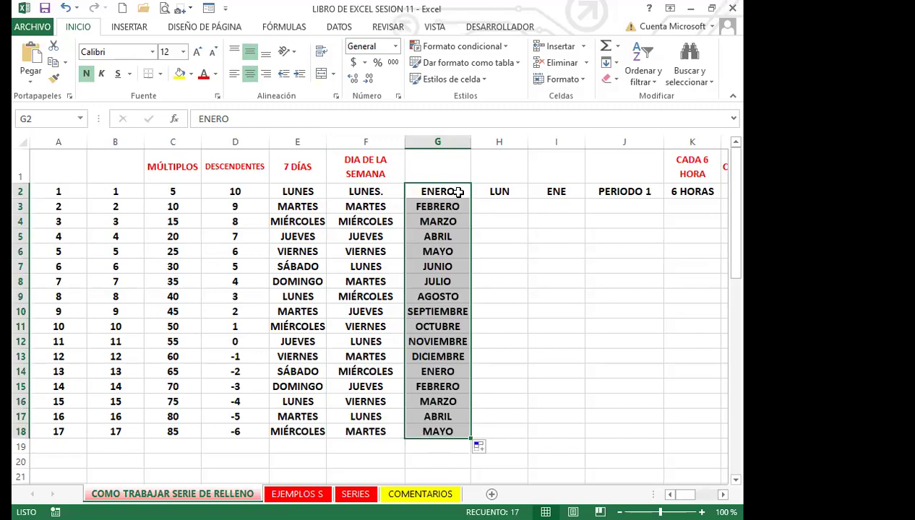
- Examine the month series in column G, checking where the year restarts and how far down it extends compared with the neighbouring columns
click(458, 190)
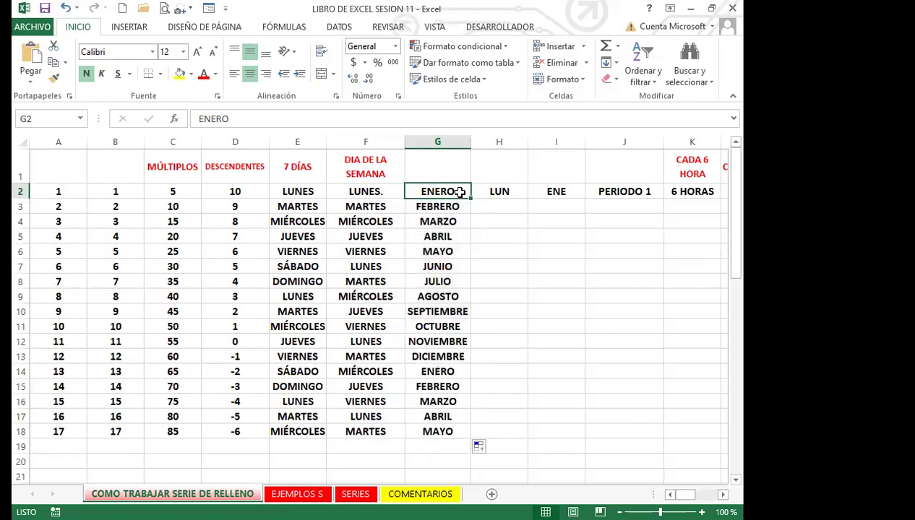
click(443, 355)
scroll(509, 348, down, 1)
scroll(508, 348, down, 1)
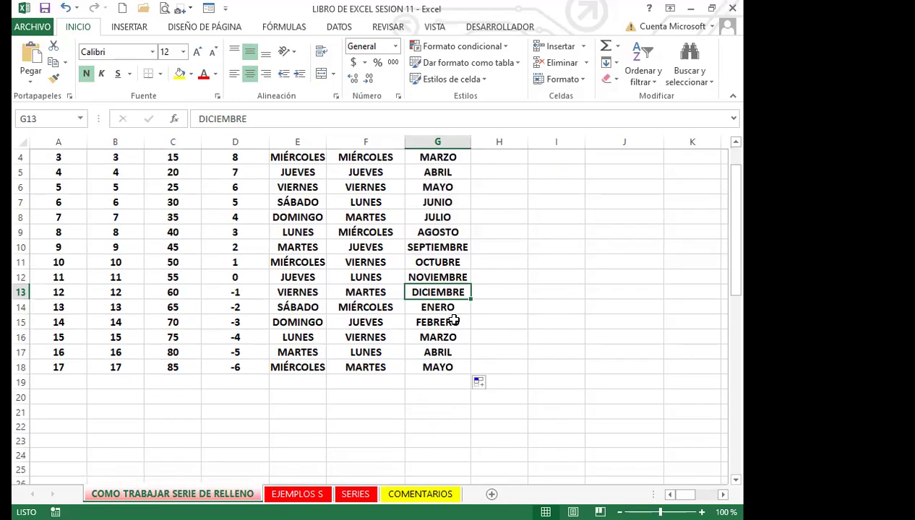
click(429, 304)
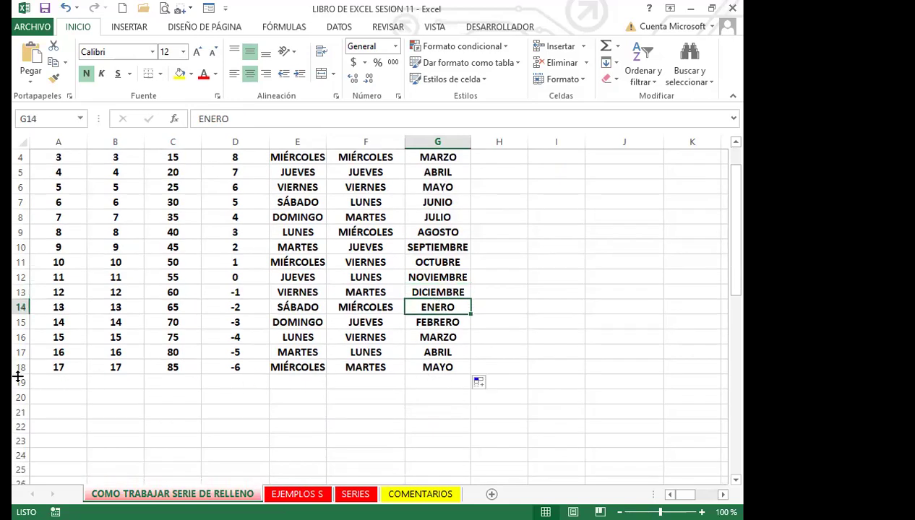
click(422, 368)
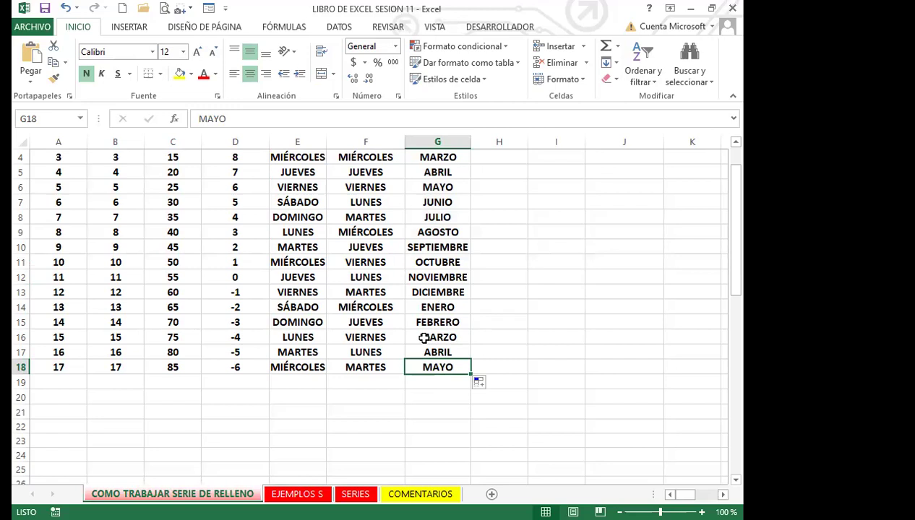
click(417, 337)
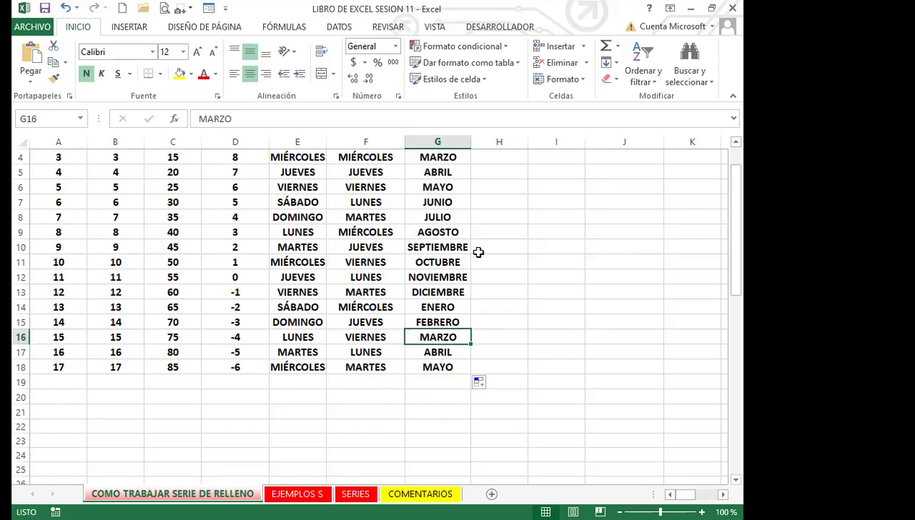
click(303, 322)
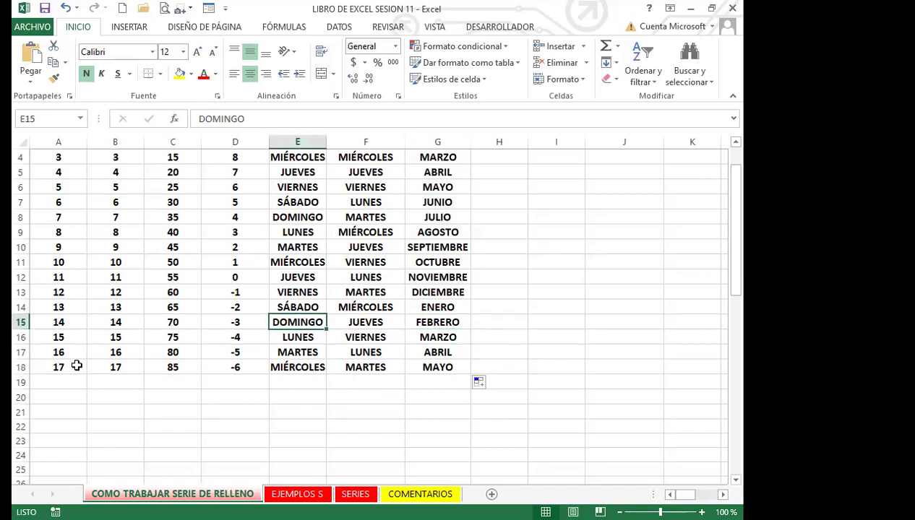
scroll(445, 334, up, 1)
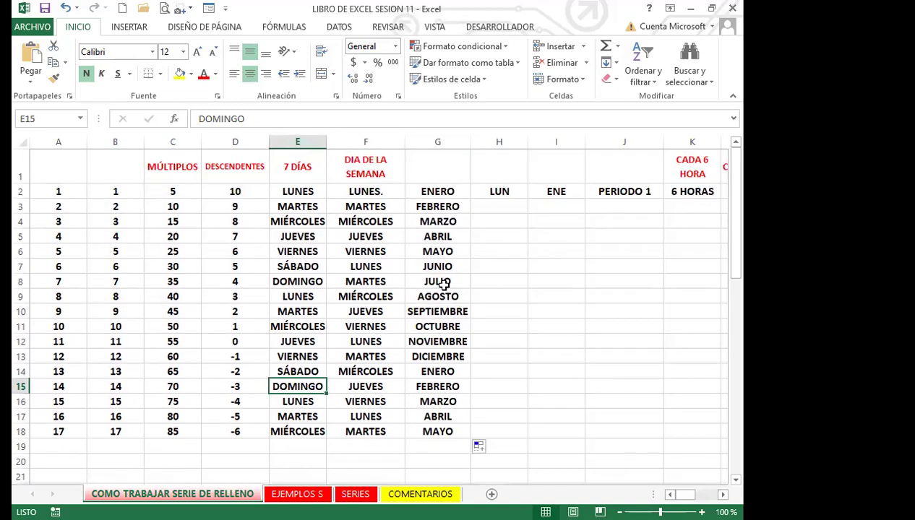
click(426, 192)
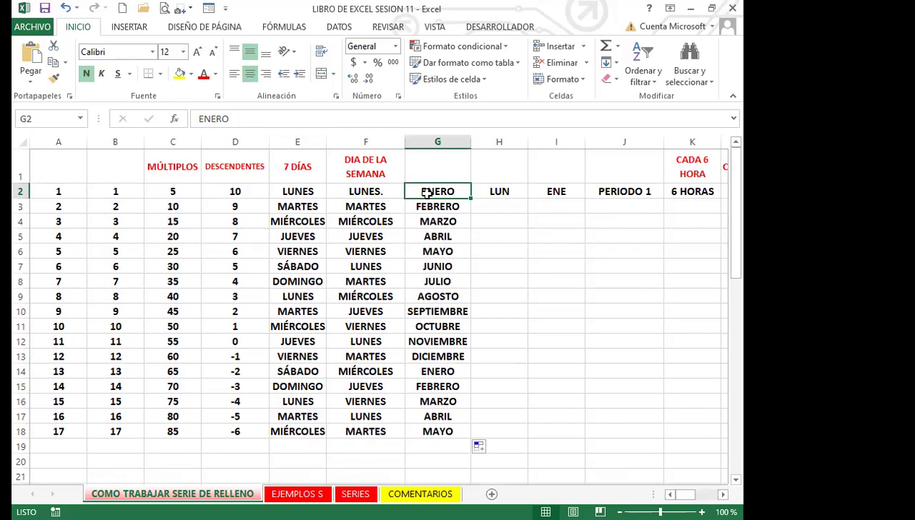
- Fill column H with abbreviated day names from LUN in H2 down to H18
click(497, 191)
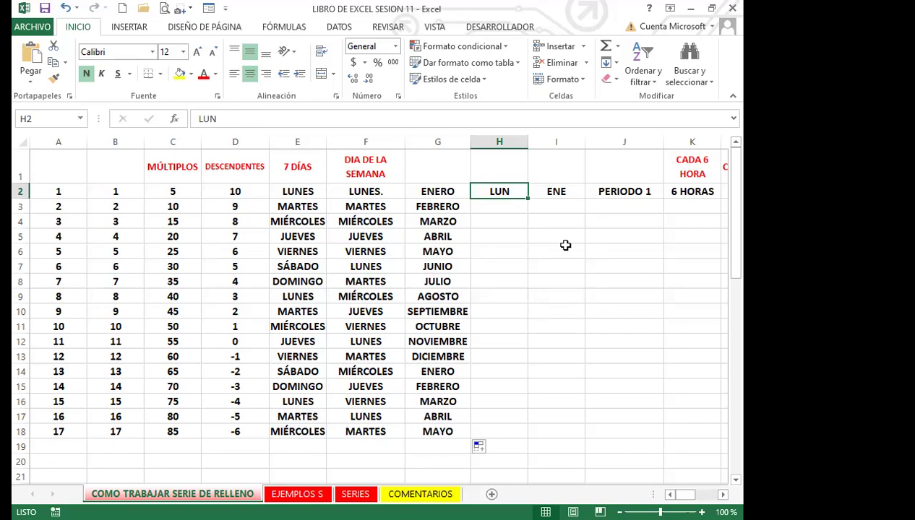
drag(528, 209, 511, 367)
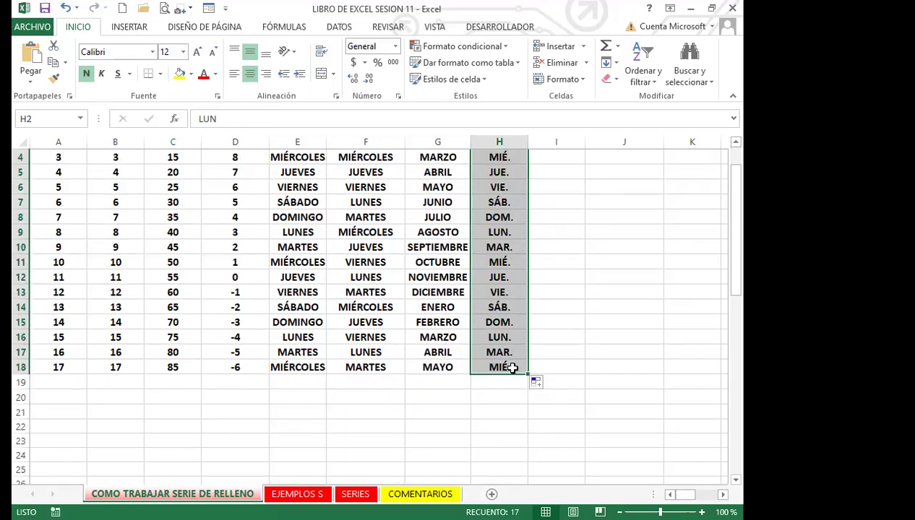
- Compare the abbreviated day series in column H with the DIA DE LA SEMANA series in column F, checking starting values and weekend days
scroll(495, 333, up, 1)
click(492, 236)
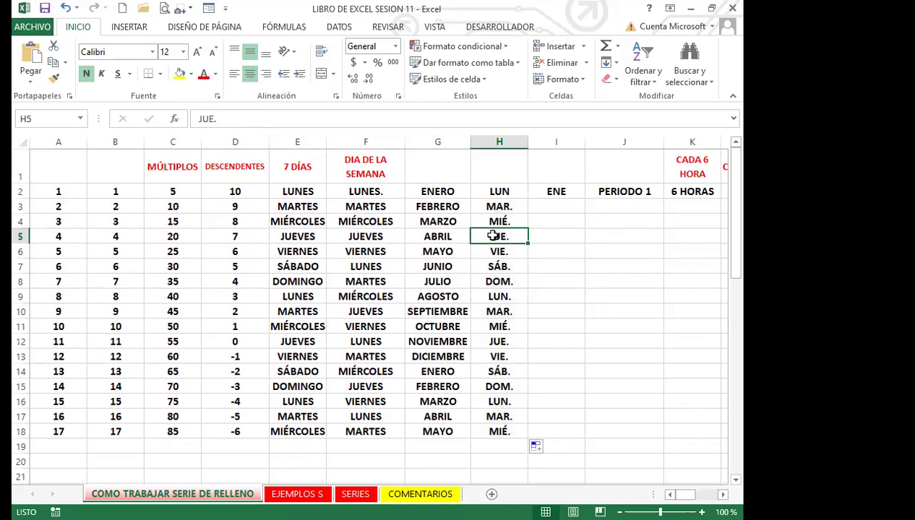
click(485, 192)
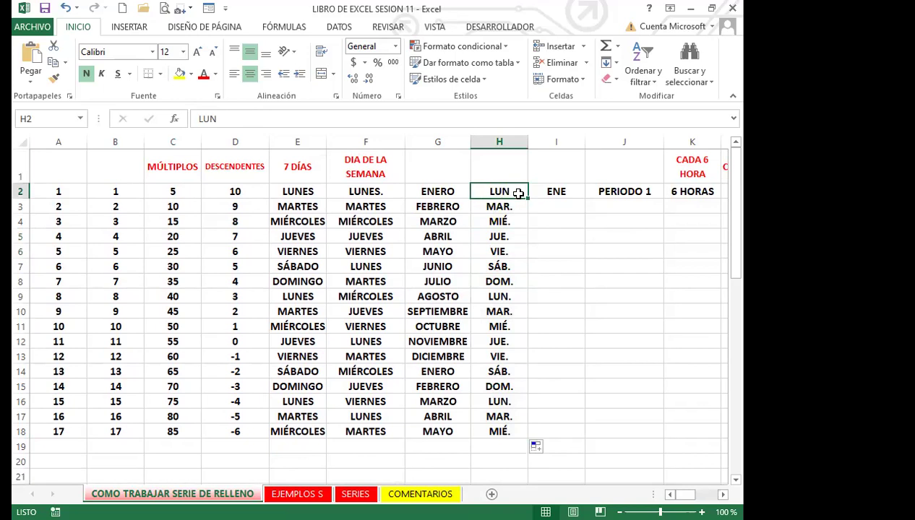
click(517, 207)
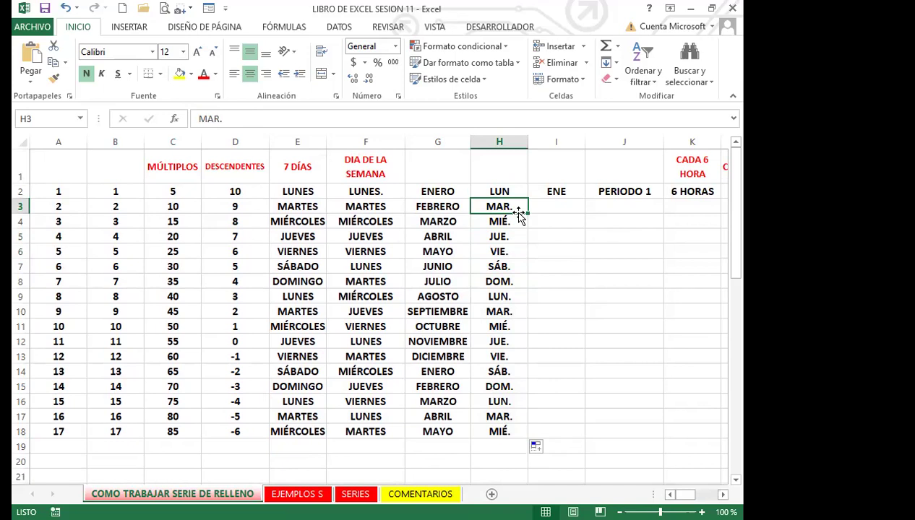
click(392, 190)
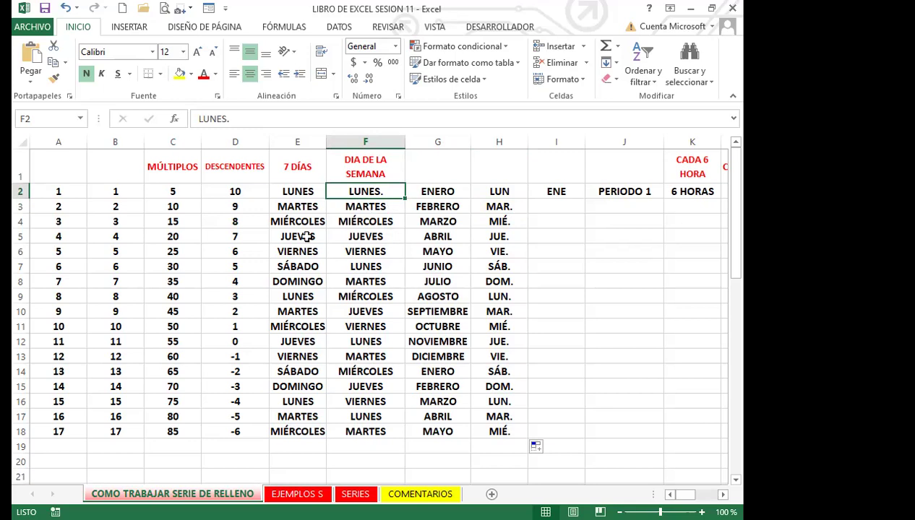
click(337, 222)
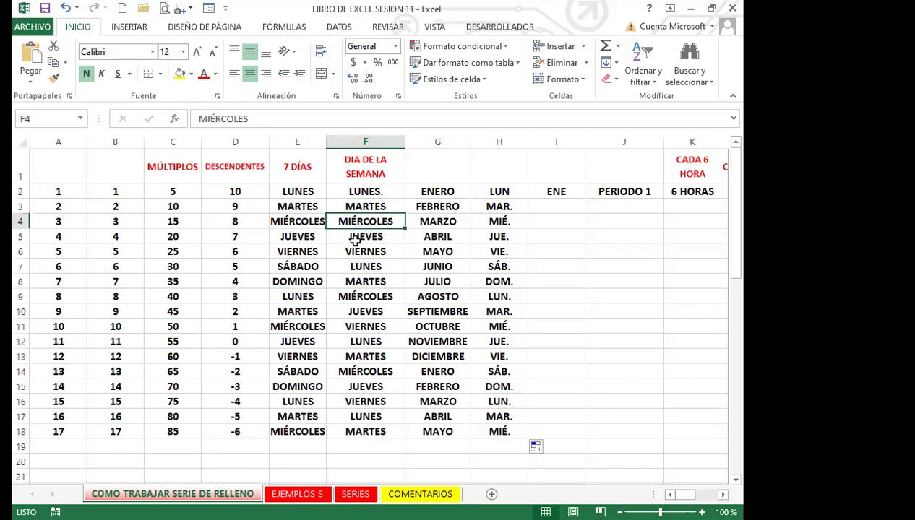
click(384, 189)
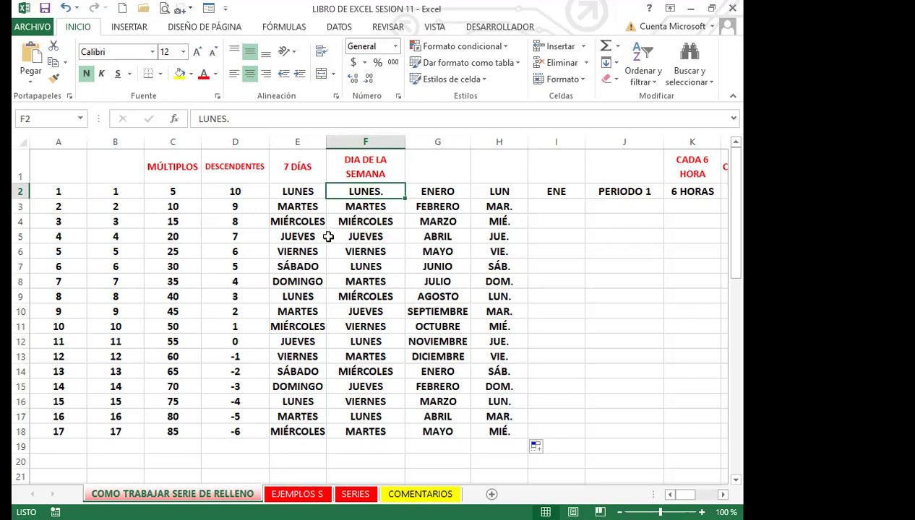
click(341, 207)
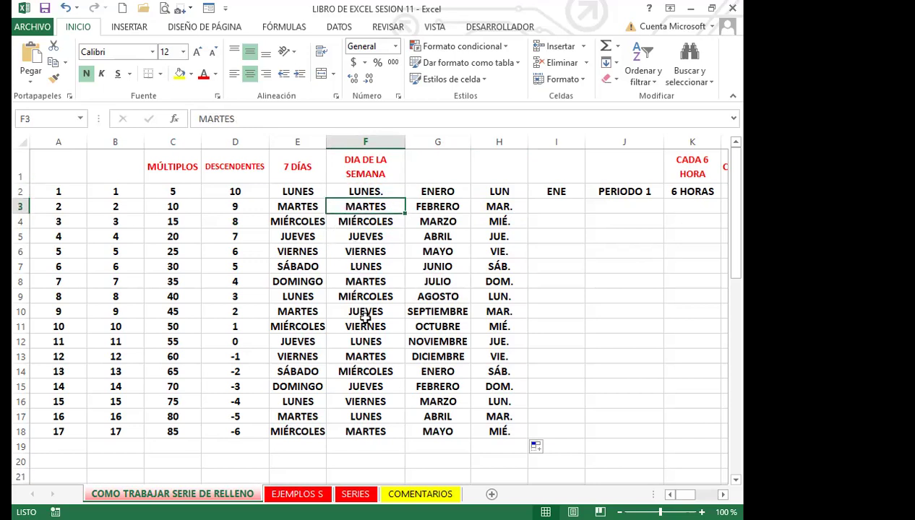
click(519, 188)
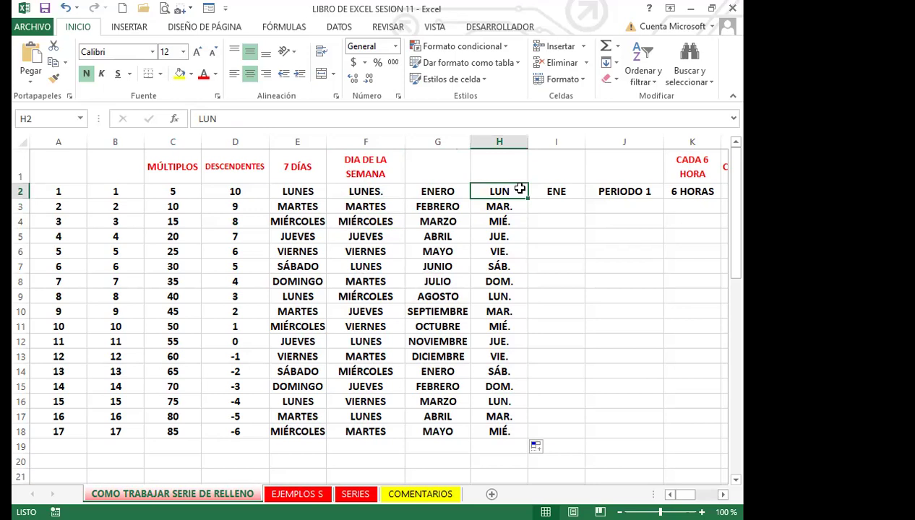
click(501, 206)
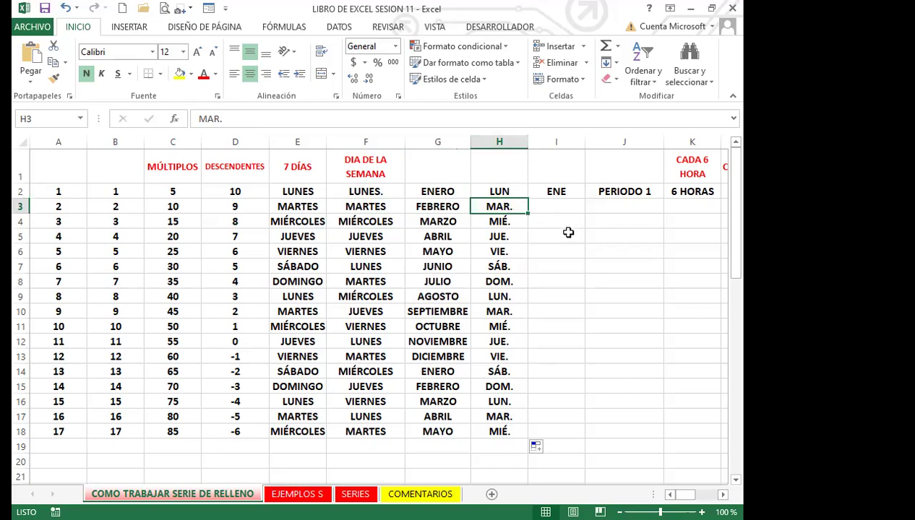
scroll(509, 384, down, 2)
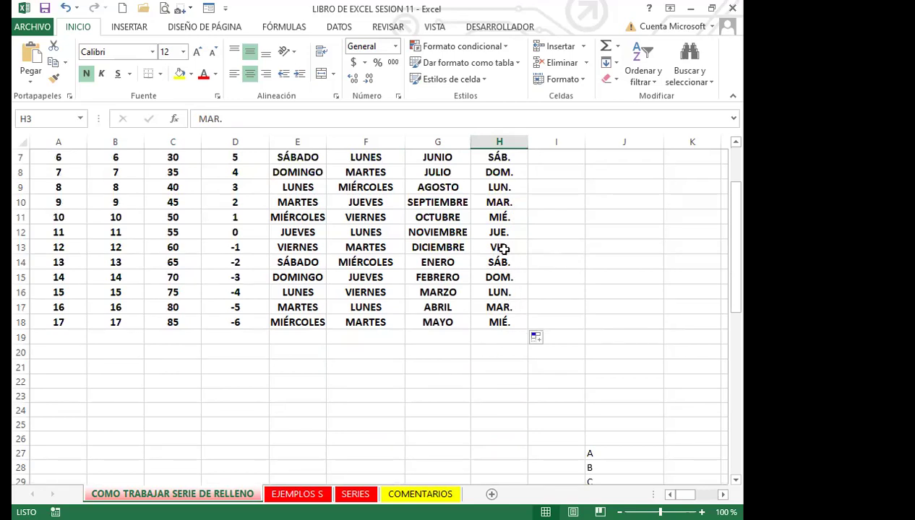
click(508, 281)
scroll(498, 267, up, 2)
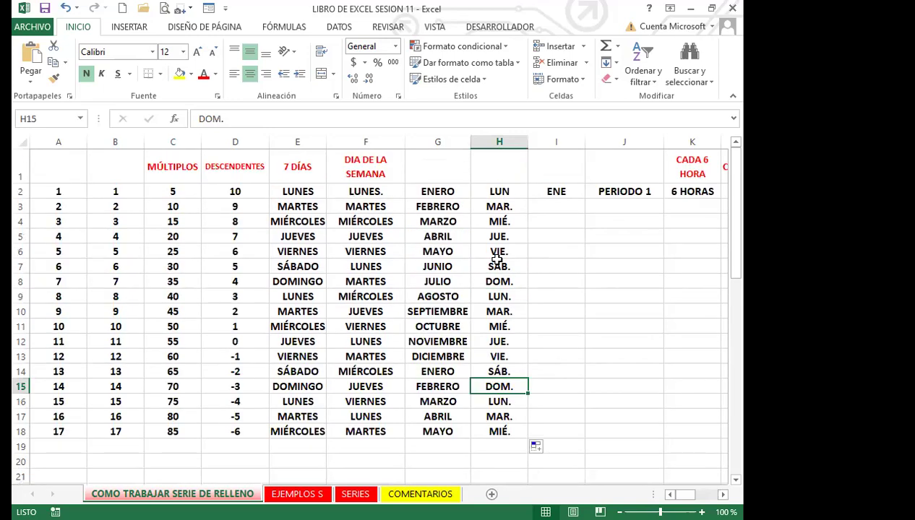
- Fill column I with abbreviated month names from ENE in I2 down to I18 and check the series
click(553, 195)
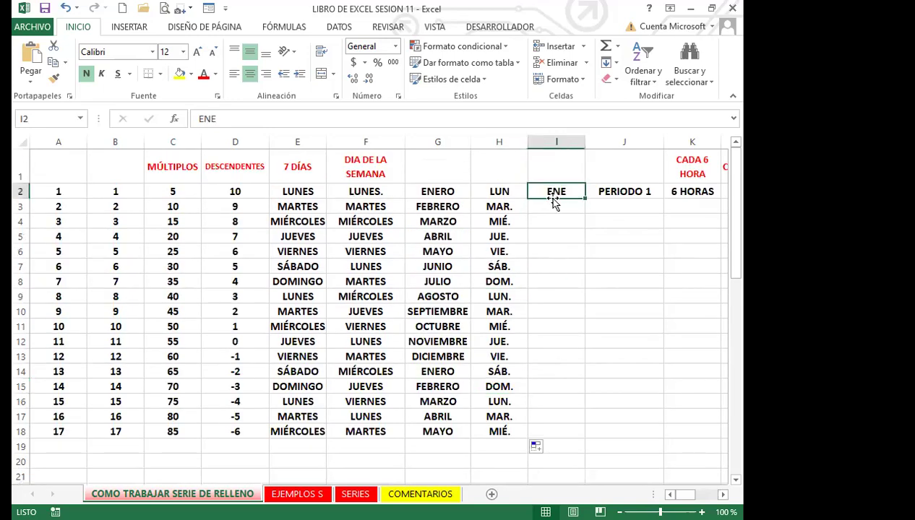
double_click(584, 198)
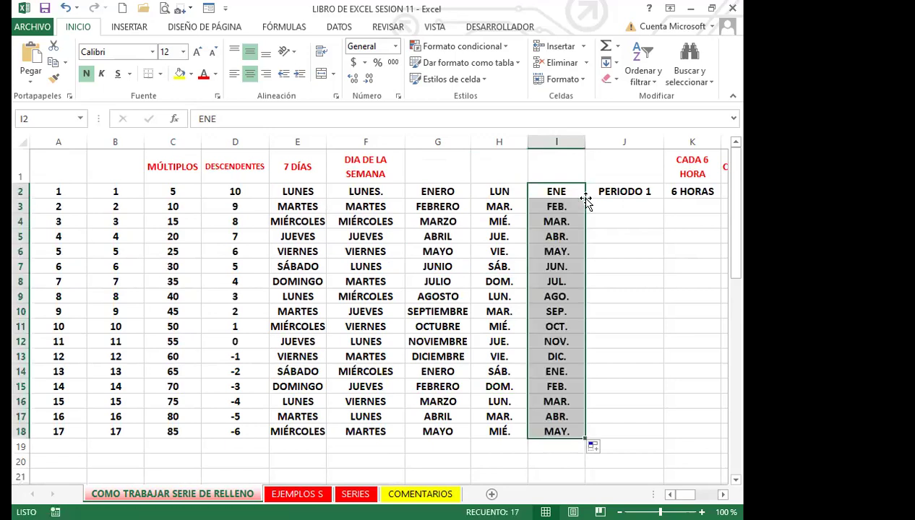
click(573, 207)
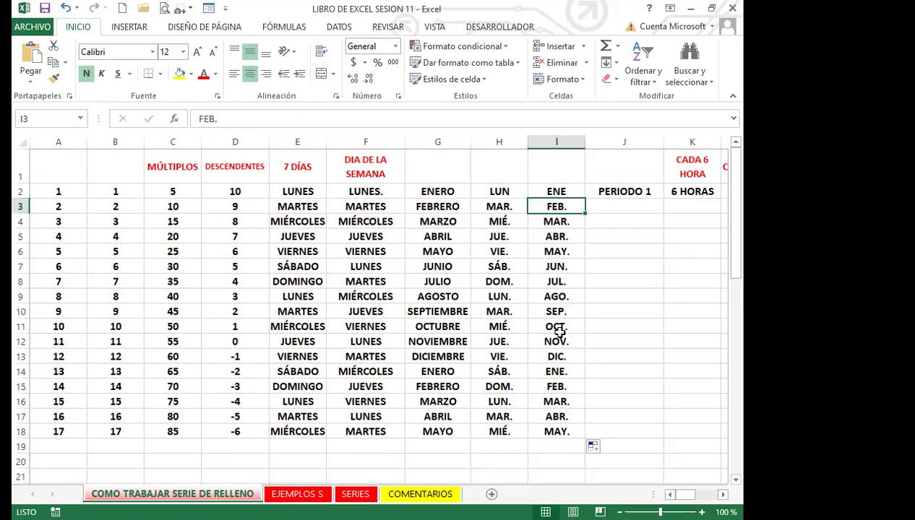
scroll(574, 380, down, 1)
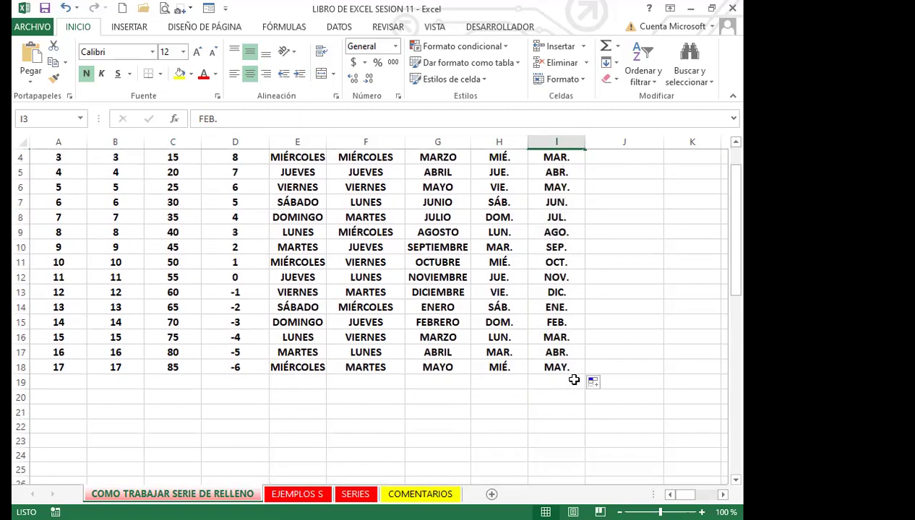
click(560, 364)
scroll(560, 364, up, 1)
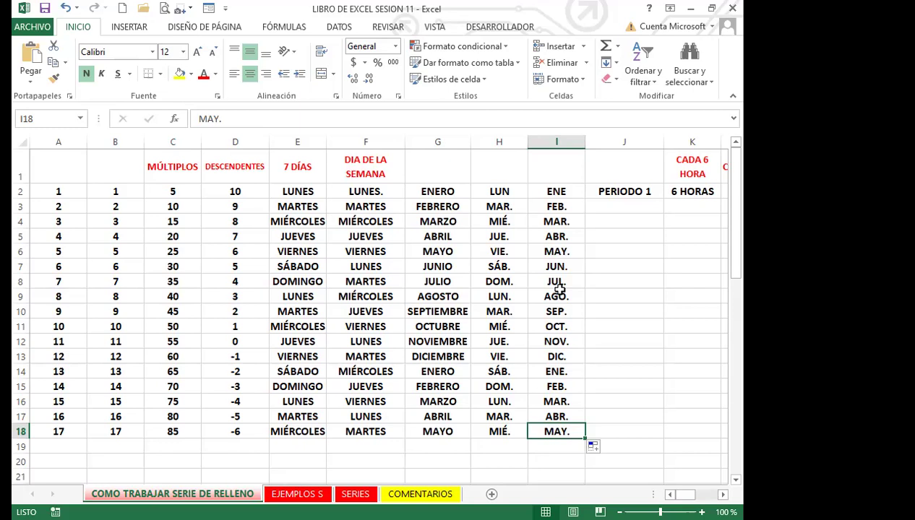
click(544, 307)
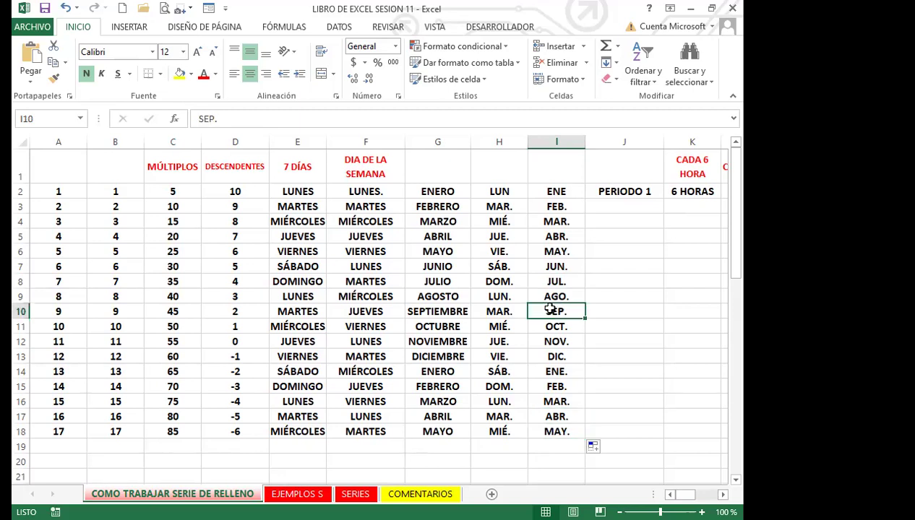
- Remove the number from the period label in J2 so the cell contains only PERIODO
key(Right)
key(Right)
key(Right)
key(Right)
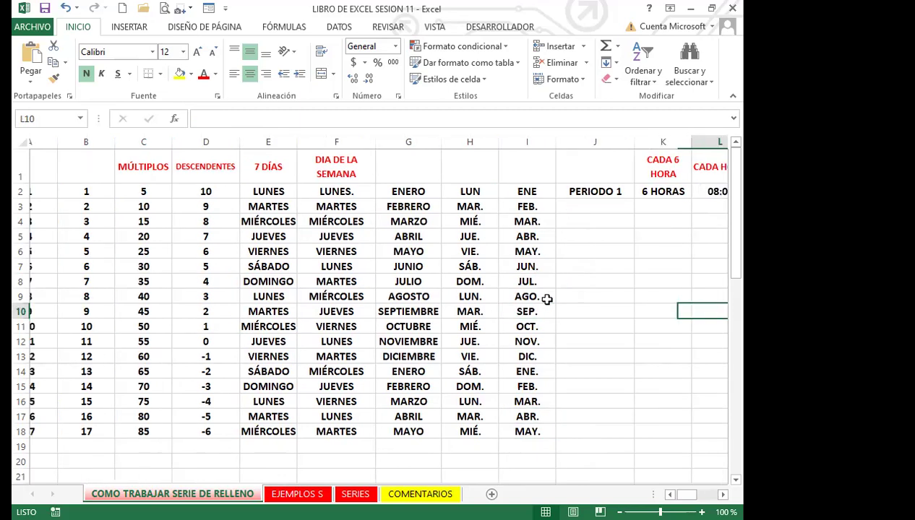
key(Right)
key(Right)
key(Right)
key(Right)
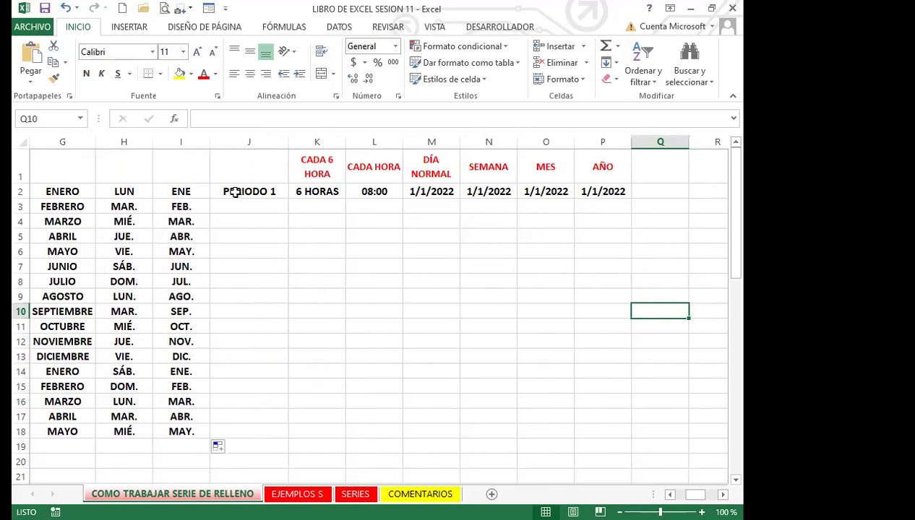
double_click(230, 192)
key(BackSpace)
key(BackSpace)
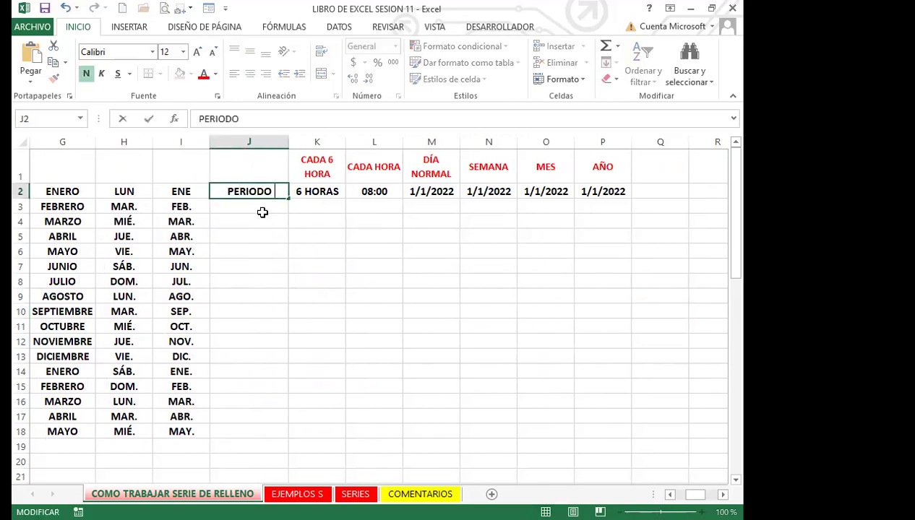
key(Return)
- Try filling the unnumbered PERIODO text from J2 down to J18, and undo the fill
click(261, 195)
double_click(288, 197)
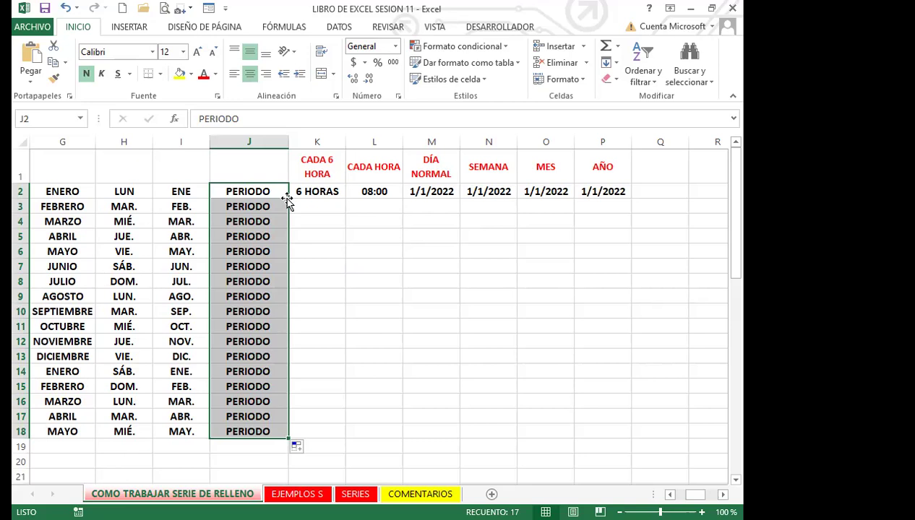
scroll(274, 289, down, 1)
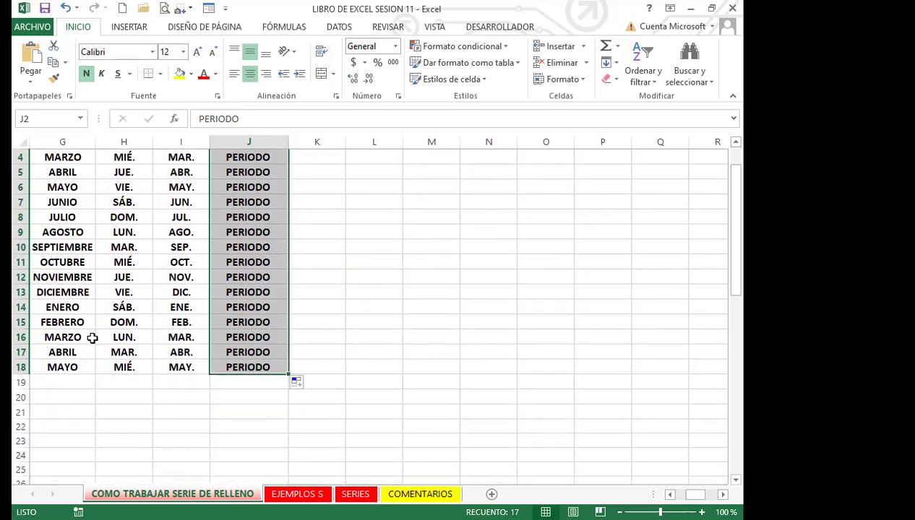
scroll(245, 285, up, 1)
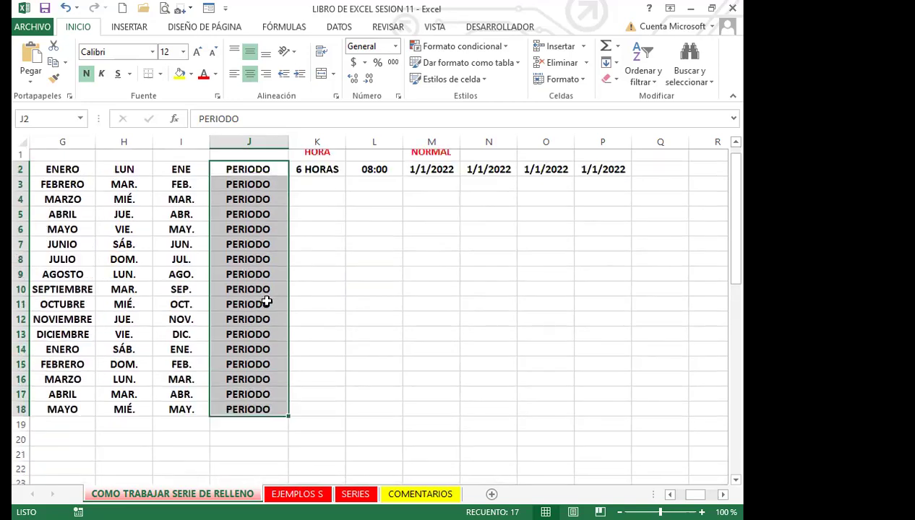
key(ctrl+z)
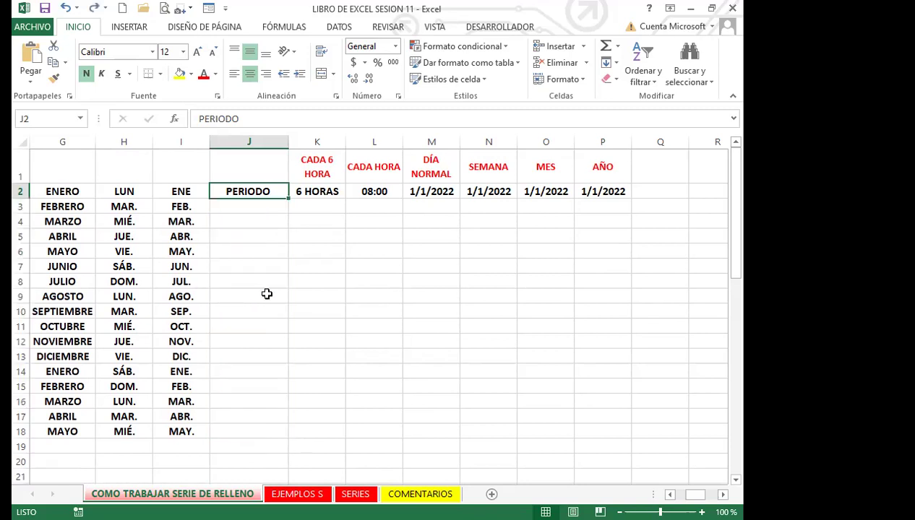
- Change J2 to PERIODO 1 and fill the numbered period series down to J18
double_click(280, 193)
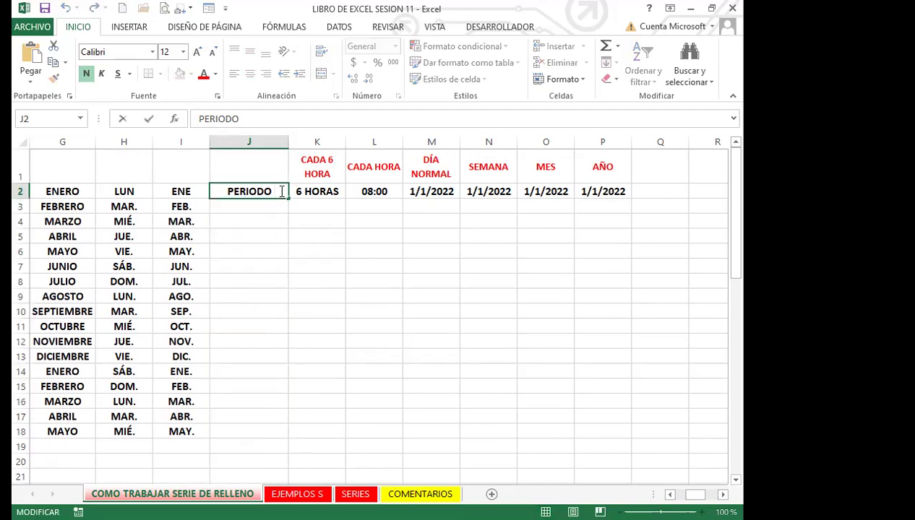
text(1)
click(267, 233)
click(235, 196)
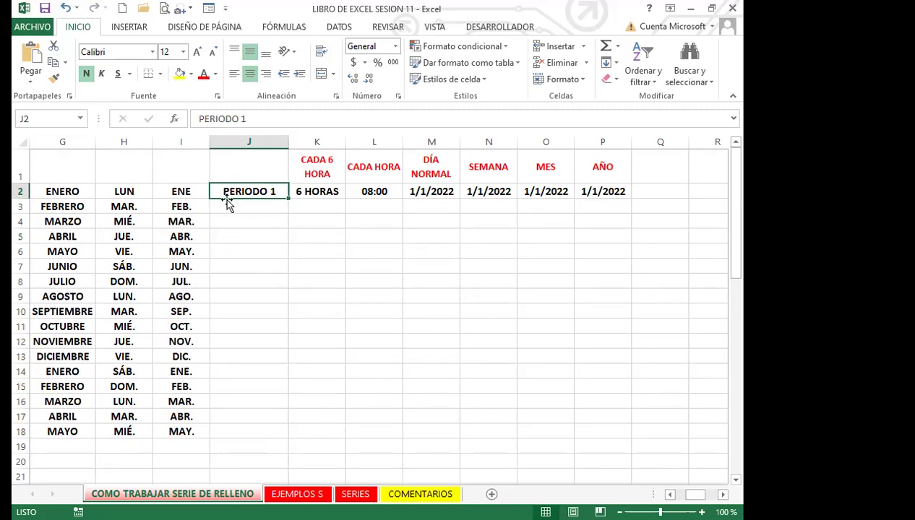
double_click(287, 199)
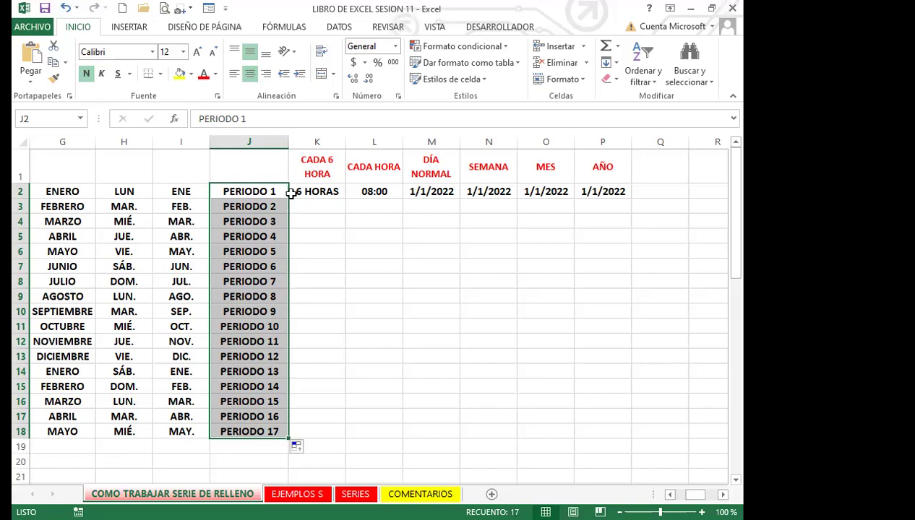
- Examine the numbered period series in column J from its first cell to its last
scroll(239, 244, down, 2)
click(249, 322)
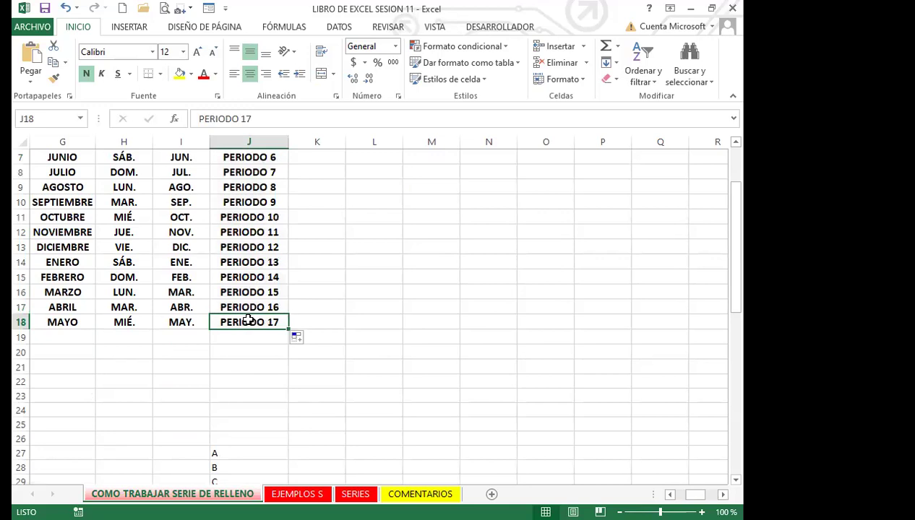
scroll(245, 320, up, 2)
click(253, 192)
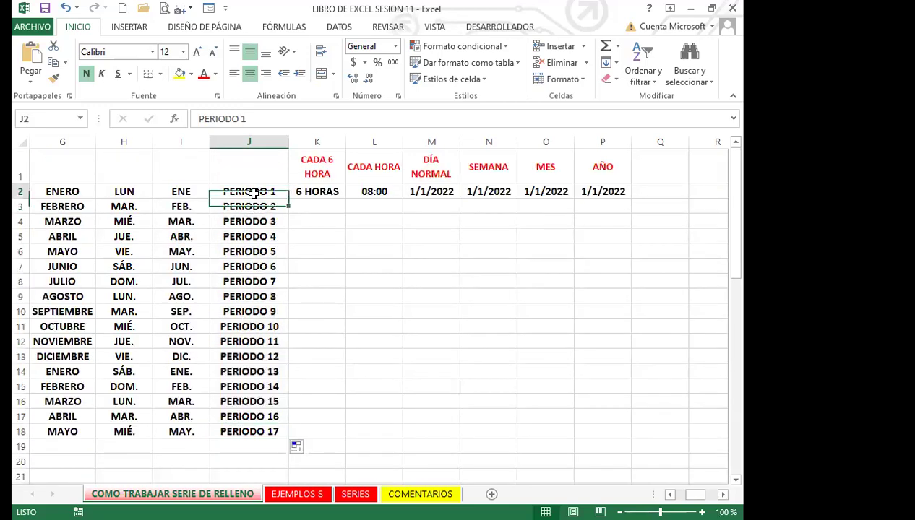
drag(253, 192, 232, 215)
click(254, 236)
click(258, 193)
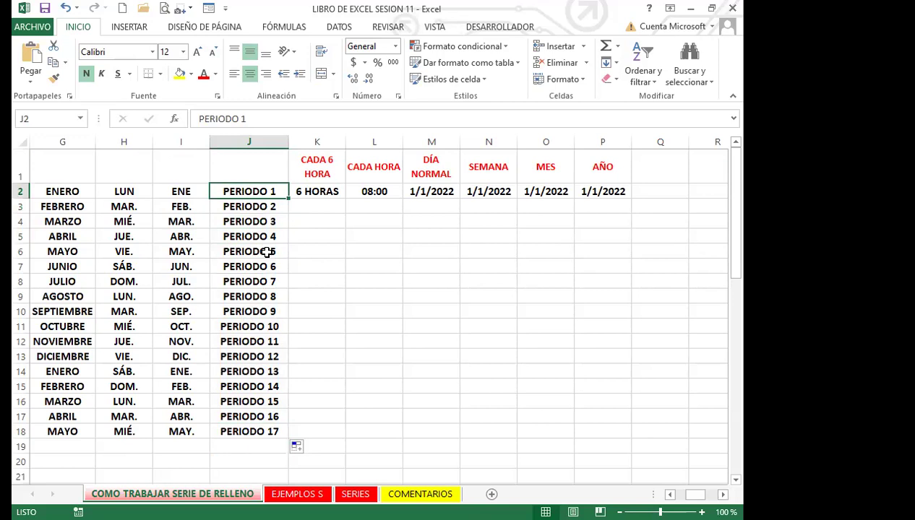
scroll(271, 289, down, 1)
scroll(272, 311, up, 1)
- Try filling the CADA 6 HORA column from 6 HORAS in K2 alone down to K18, undoing each fill
click(301, 187)
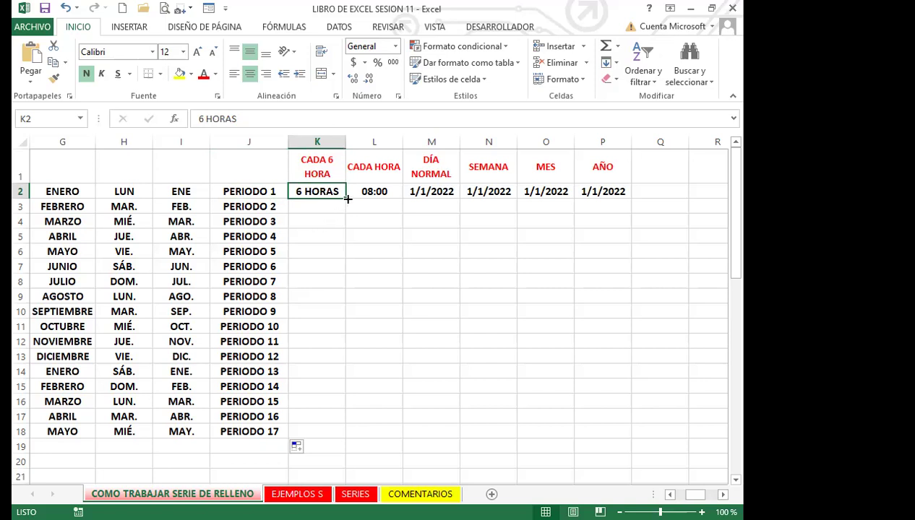
double_click(345, 198)
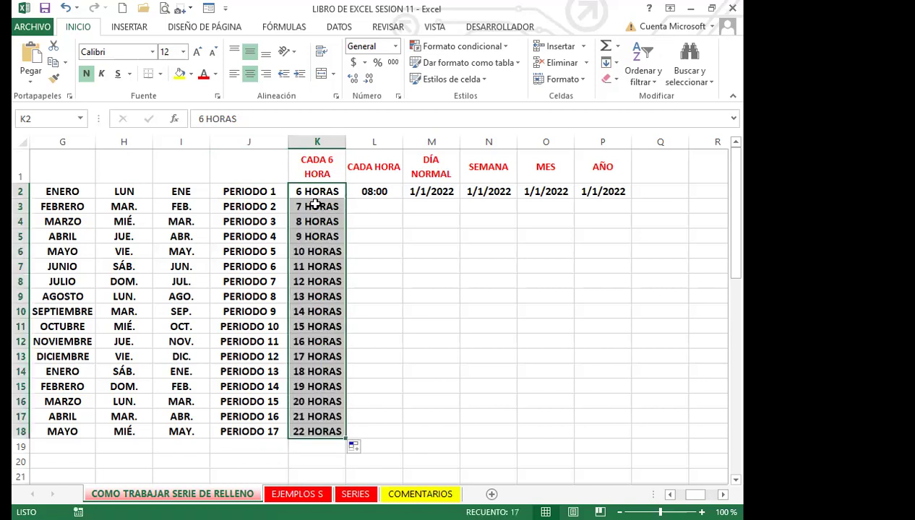
key(ctrl+z)
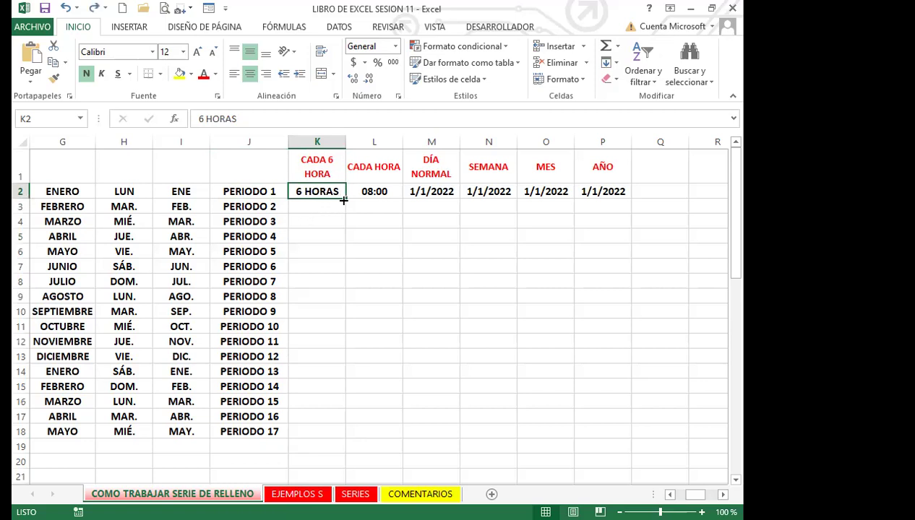
drag(345, 196, 346, 439)
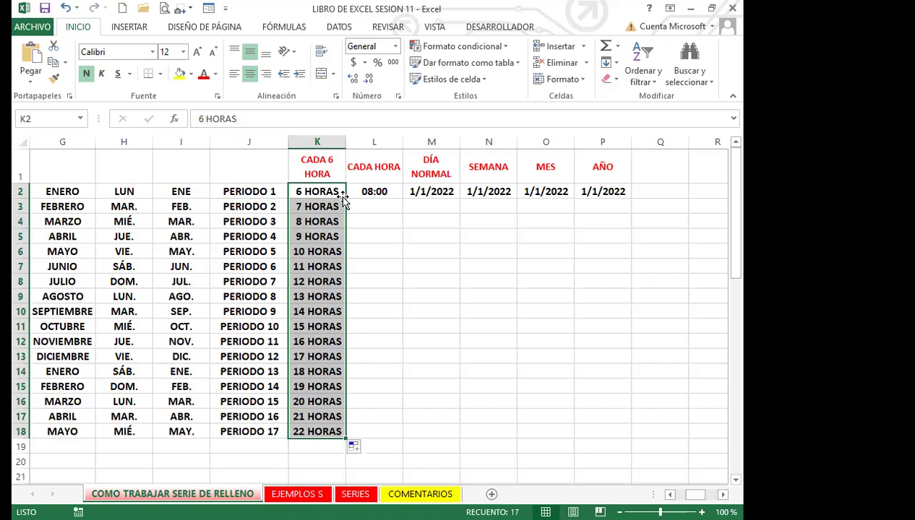
key(ctrl+z)
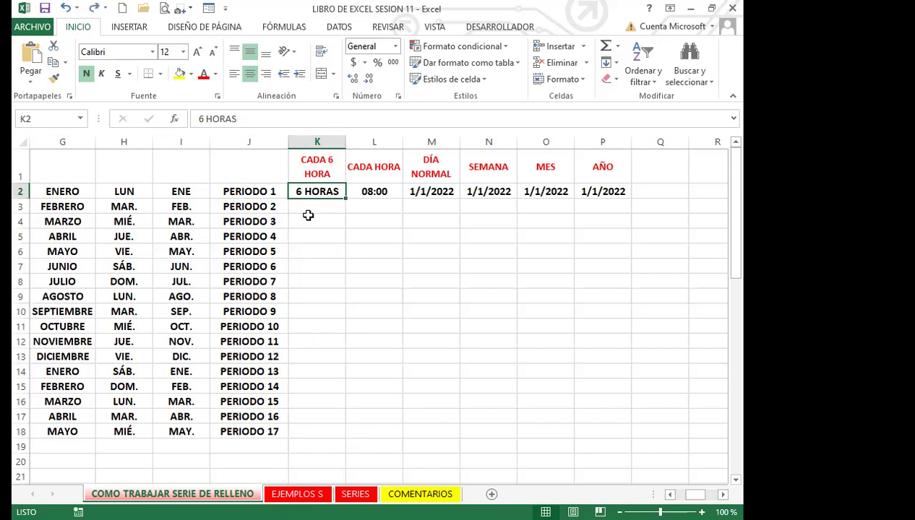
- Enter 12 HORAS in K3 and fill the six-hour series from K2:K3 down to K18
click(304, 205)
text(12)
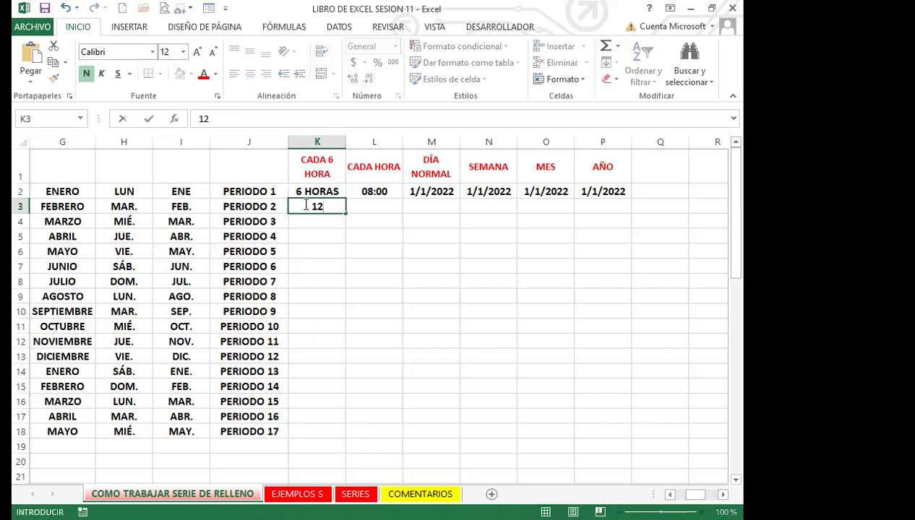
text( horas)
key(BackSpace)
key(BackSpace)
key(BackSpace)
key(BackSpace)
key(BackSpace)
text(HORAS)
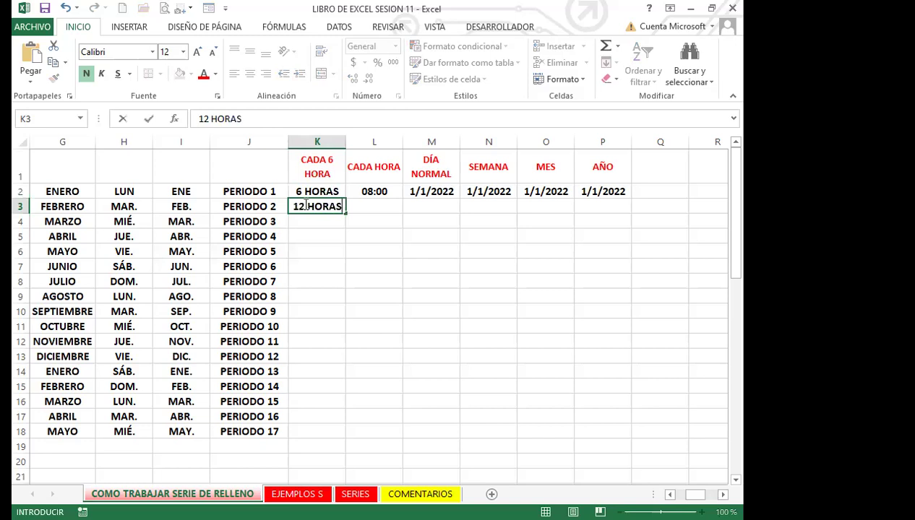
key(Return)
drag(313, 192, 317, 208)
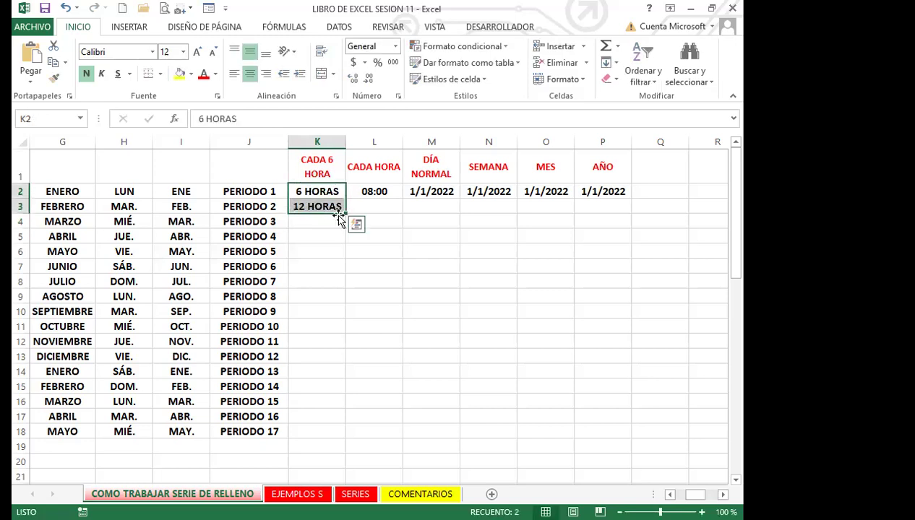
double_click(345, 213)
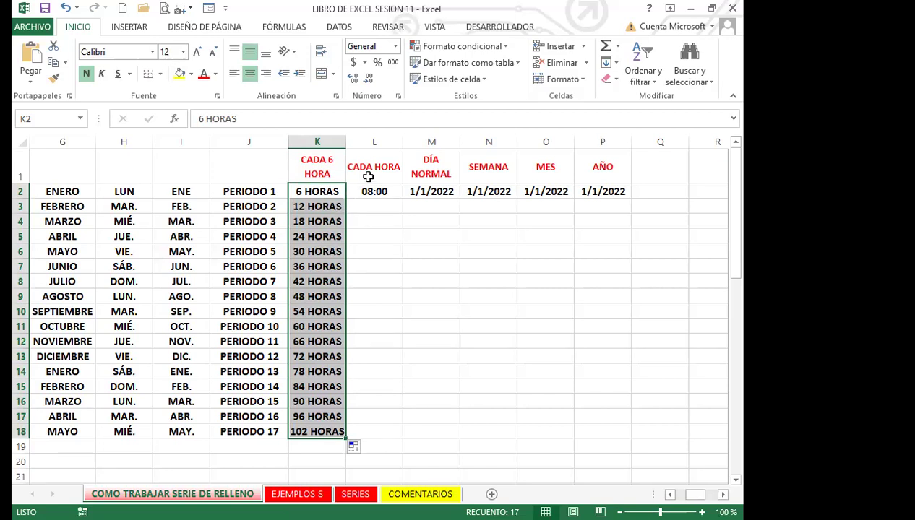
- Fill the CADA HORA column with an hourly series from 08:00 in L2 down to L18
click(366, 191)
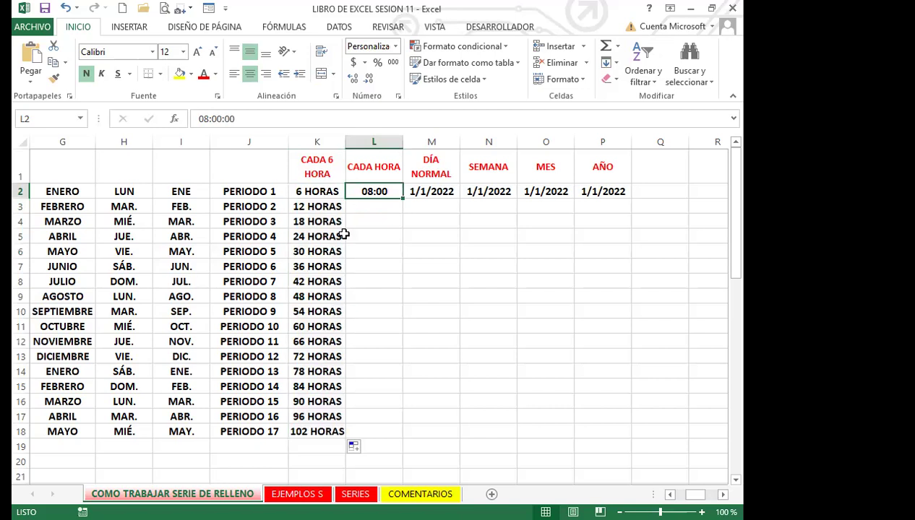
double_click(402, 198)
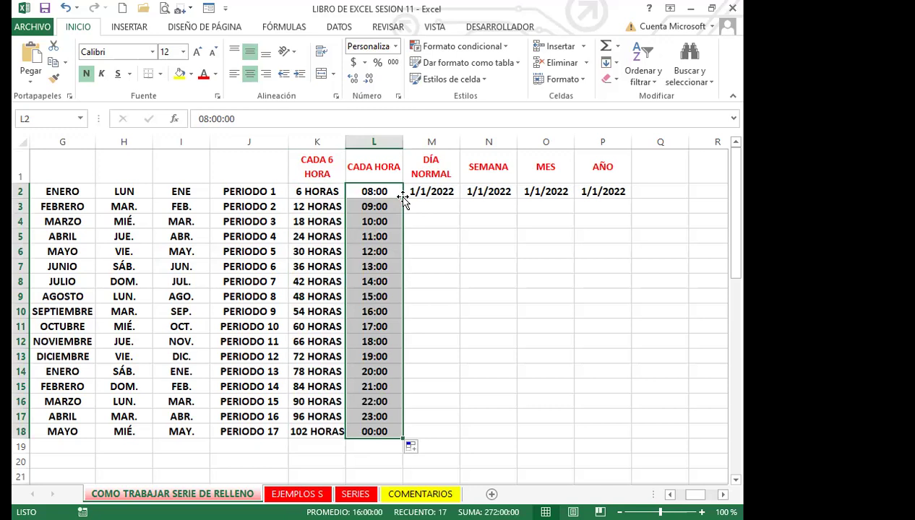
scroll(351, 326, down, 1)
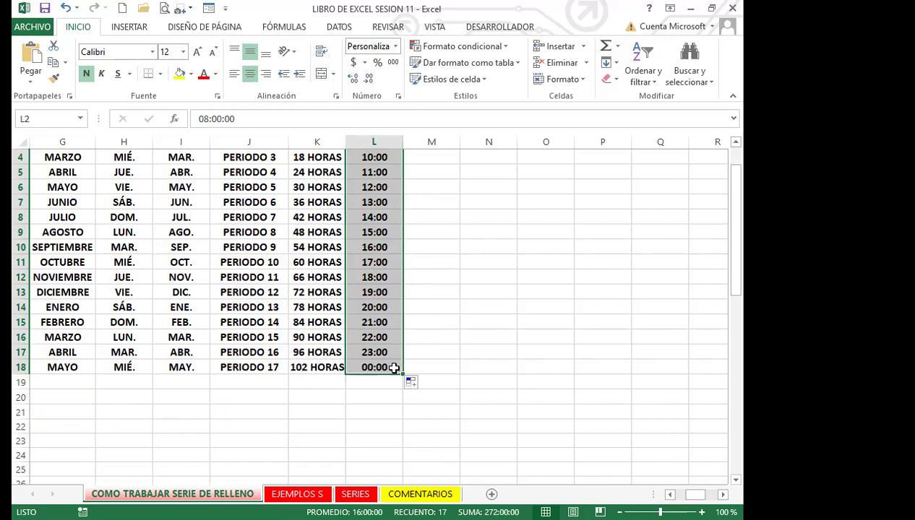
scroll(385, 289, up, 1)
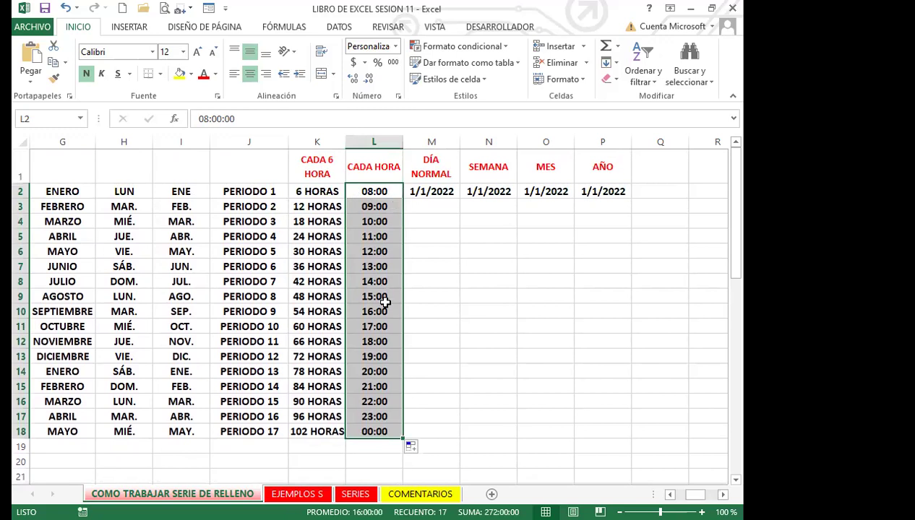
scroll(384, 302, down, 2)
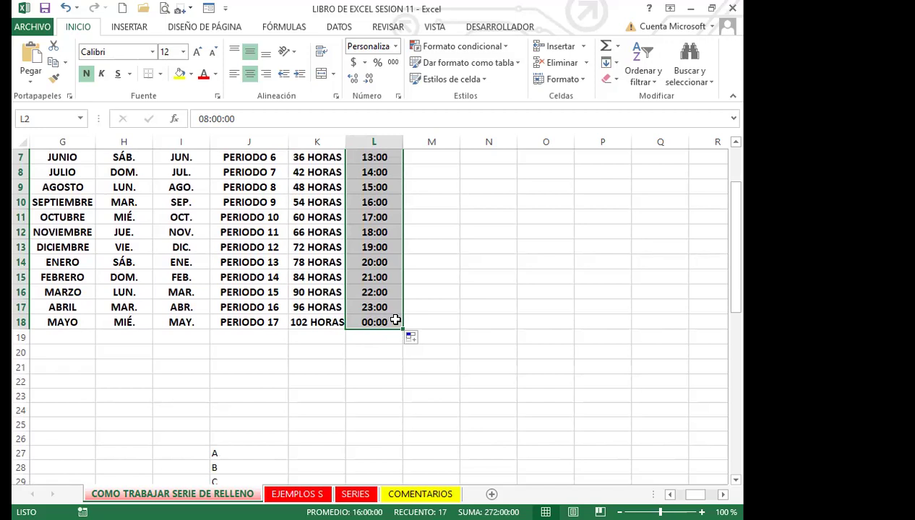
scroll(394, 316, up, 2)
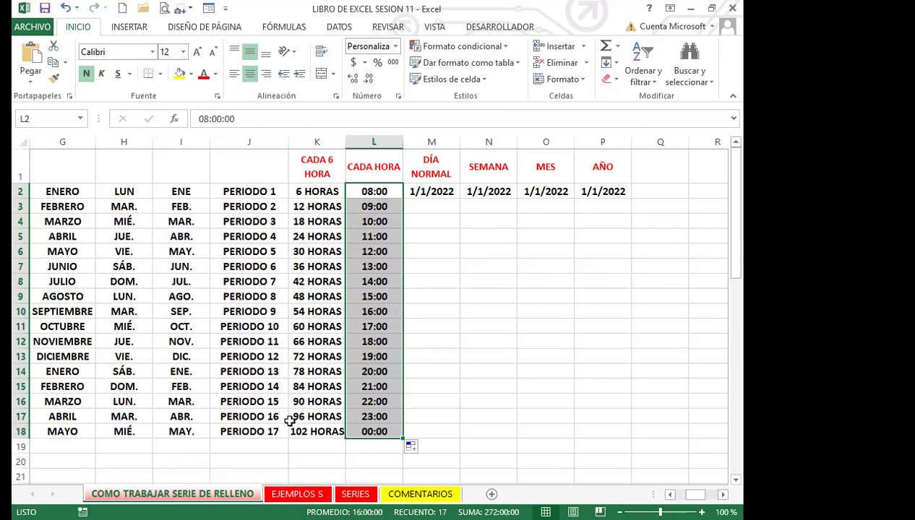
- Look across row 10 over the filled series columns and the still empty date columns
click(432, 251)
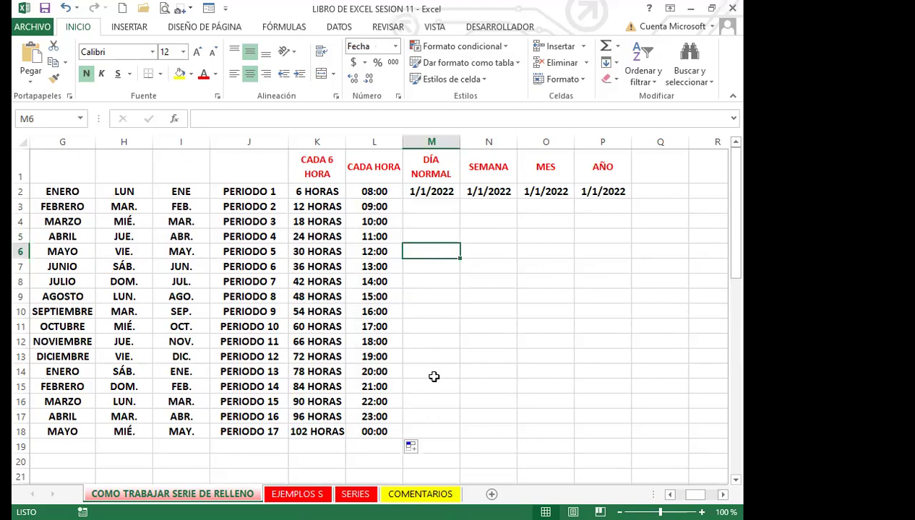
click(435, 315)
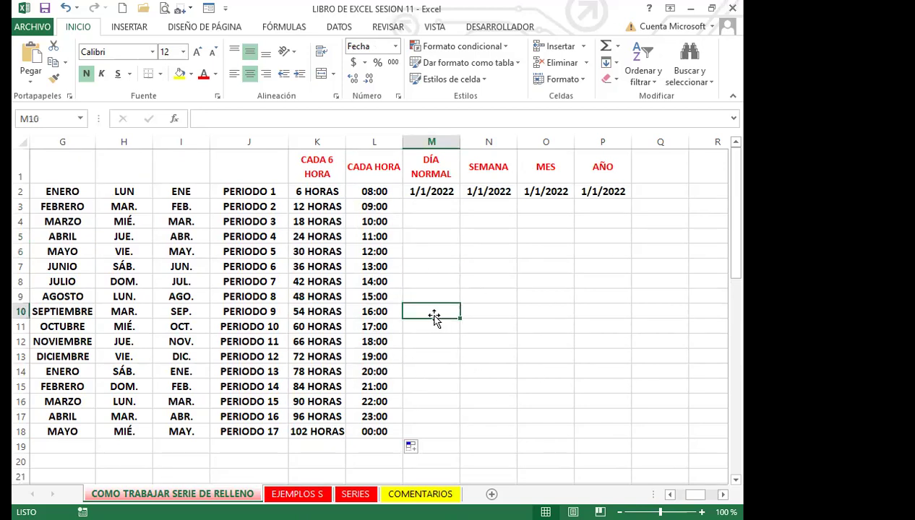
click(296, 311)
key(Left)
key(Left)
key(Left)
key(Left)
key(Left)
key(Left)
key(Left)
key(Left)
key(Left)
key(Left)
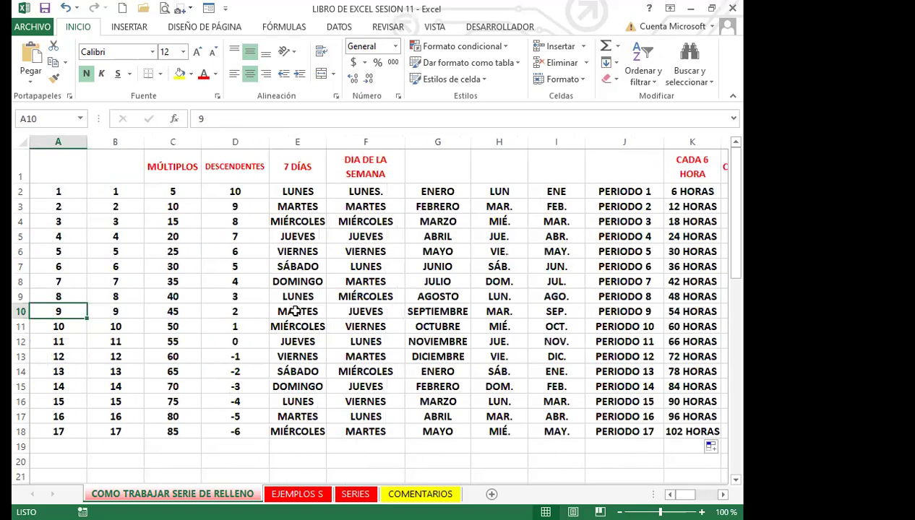
key(Right)
key(Right)
key(Right)
key(Right)
key(Right)
key(Right)
key(Right)
key(Right)
key(Right)
key(Right)
key(Right)
key(Right)
key(Right)
key(Right)
key(Right)
key(Right)
key(Right)
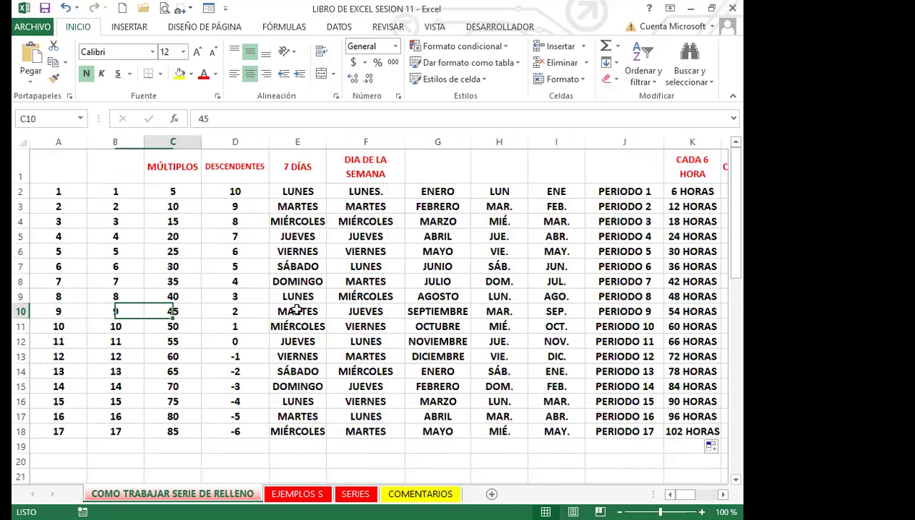
key(Right)
key(Right)
key(Right)
key(Right)
key(Left)
key(Left)
key(Left)
key(Left)
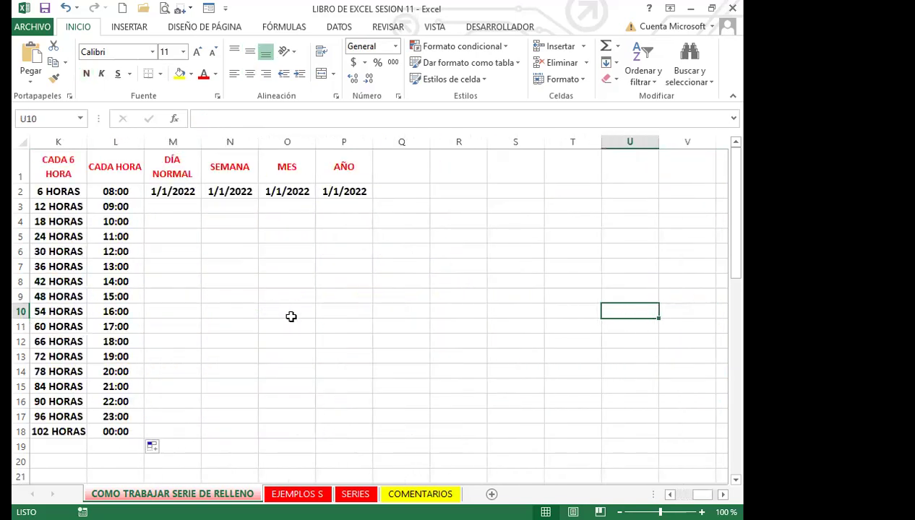
key(Left)
key(Left)
key(Left)
key(Left)
key(Left)
key(Left)
key(Left)
key(Left)
key(Left)
key(Left)
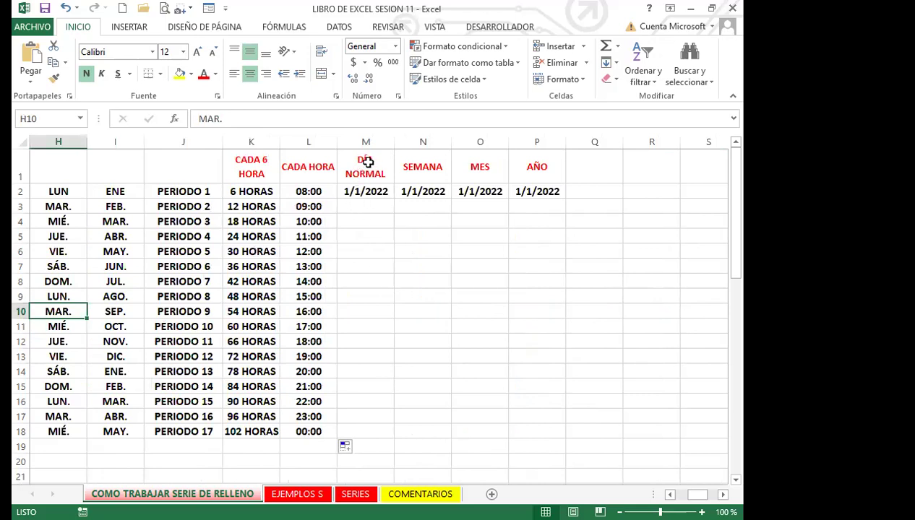
- Fill the DÍA NORMAL column with consecutive daily dates from 1/1/2022 in M2 down to M18
drag(366, 141, 531, 164)
click(371, 210)
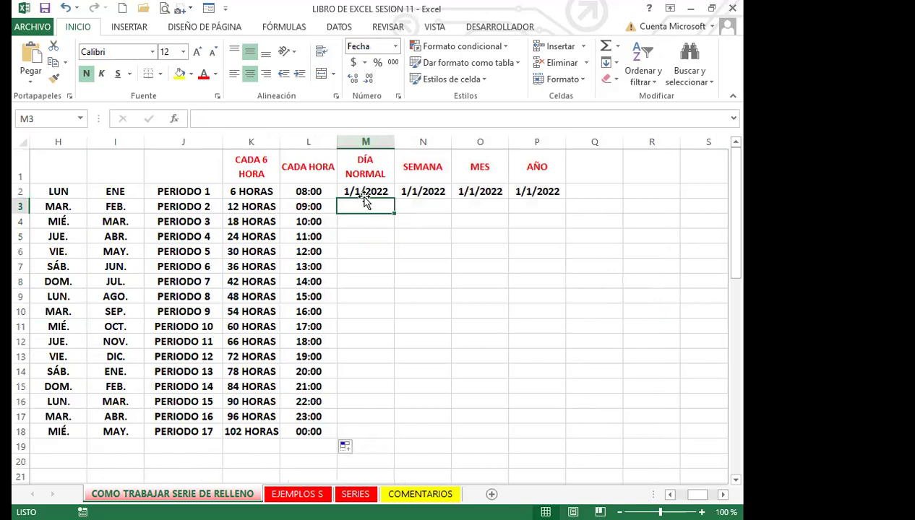
click(360, 191)
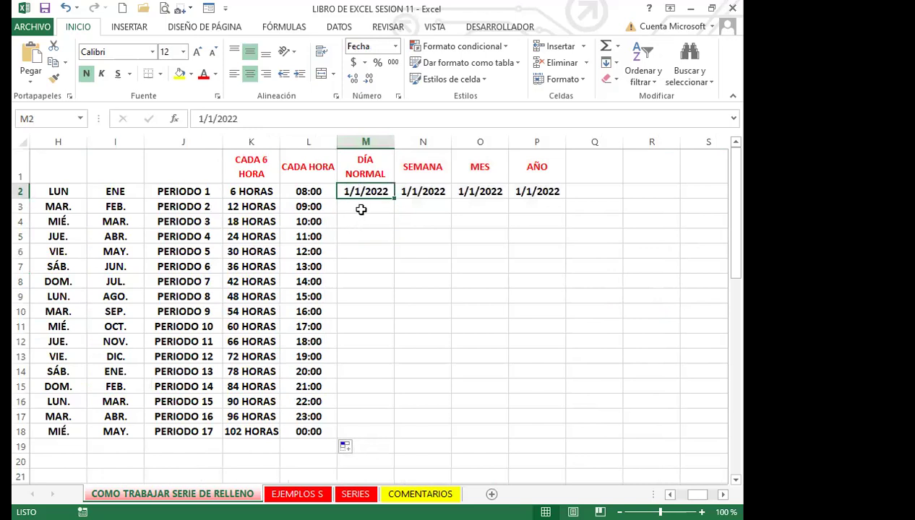
drag(370, 193, 527, 195)
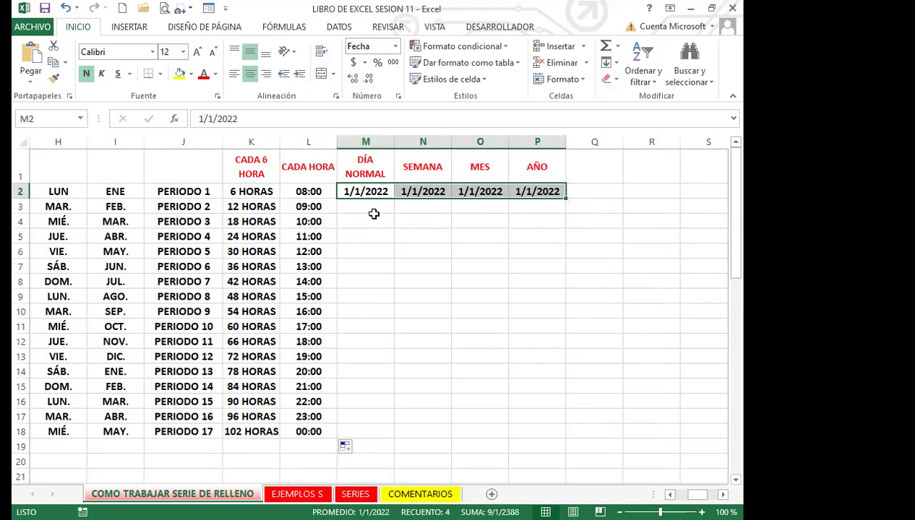
click(364, 206)
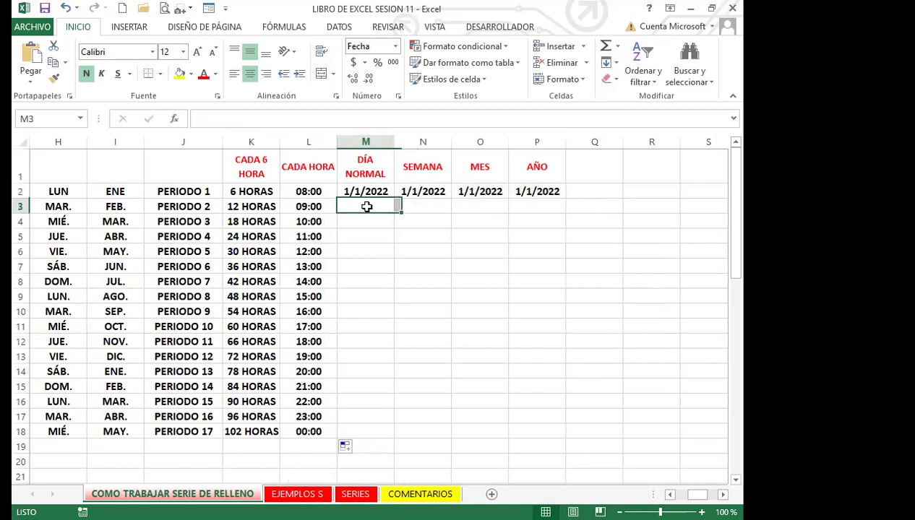
click(349, 192)
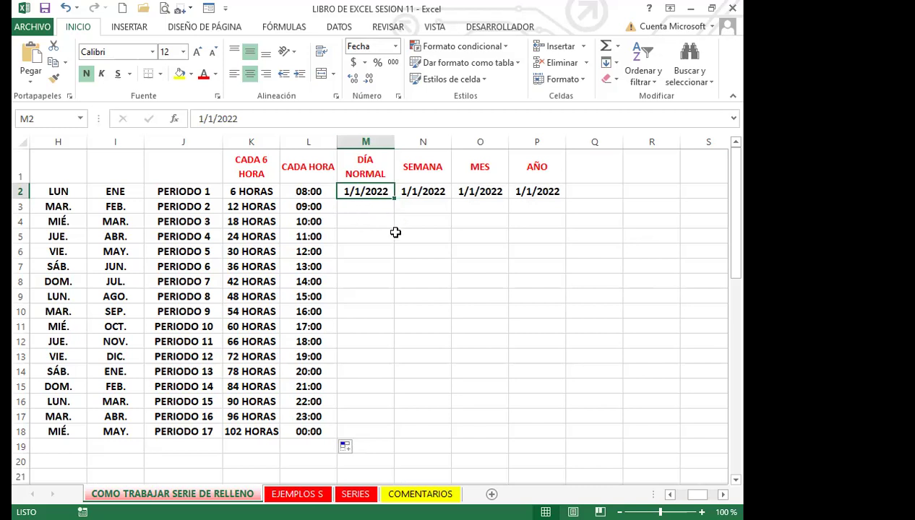
double_click(394, 200)
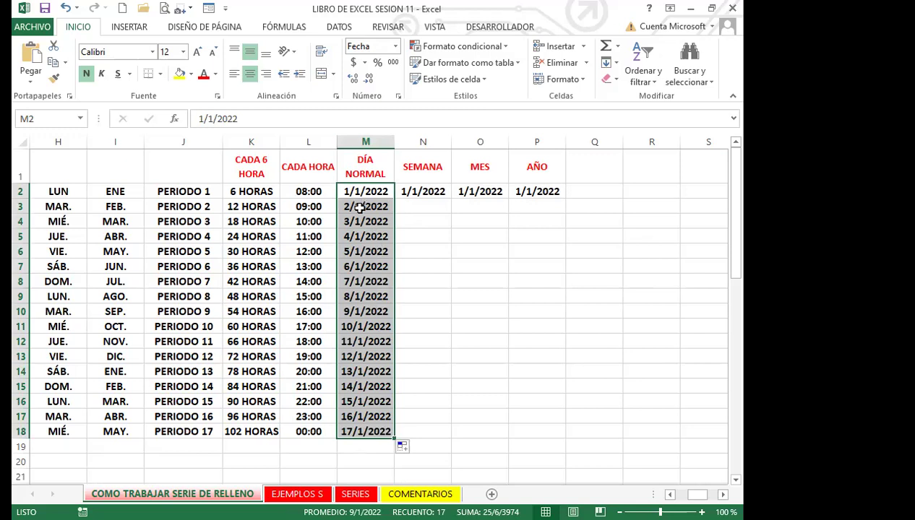
- Examine the daily date series in column M cell by cell down to M18
click(359, 208)
click(358, 221)
click(358, 237)
click(355, 251)
click(357, 266)
click(358, 281)
click(360, 296)
click(359, 311)
click(359, 327)
scroll(357, 361, down, 2)
click(359, 323)
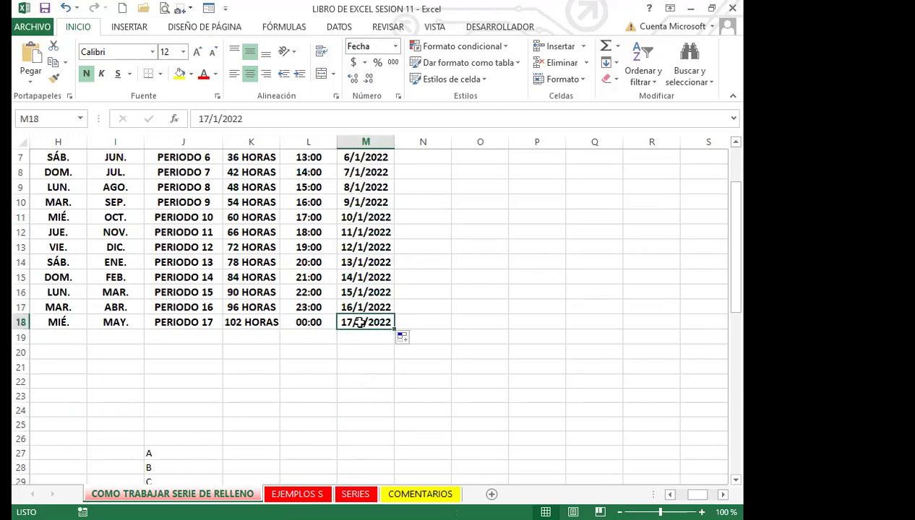
scroll(365, 322, up, 2)
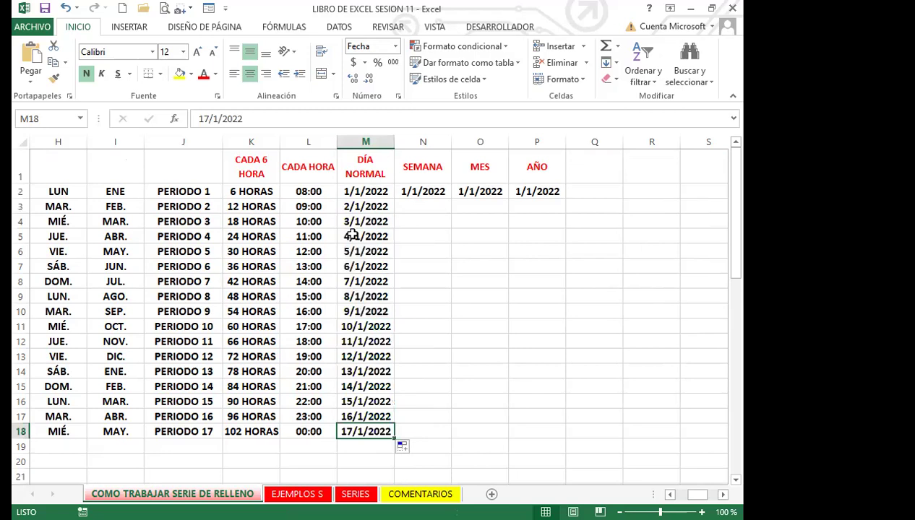
click(365, 194)
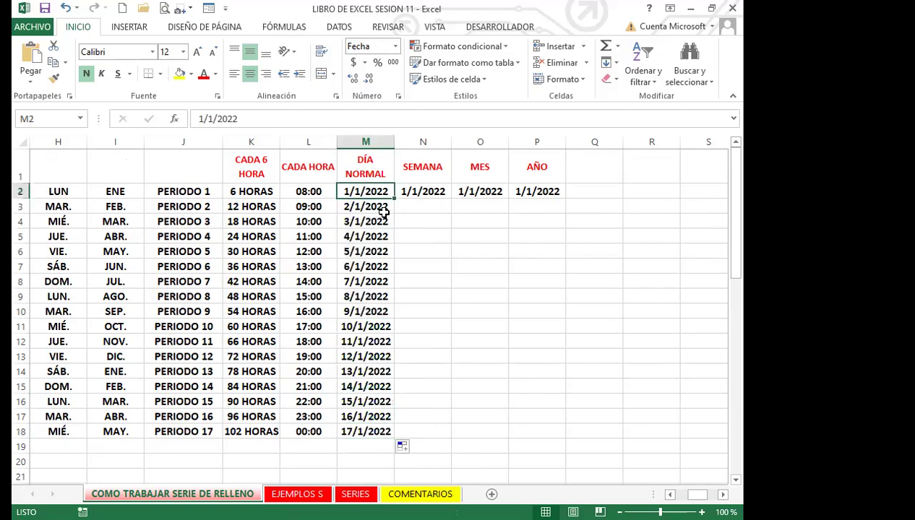
- Fill the SEMANA column from 1/1/2022 in N2 down to N18 with weekdays only, using the Rellenar días de la semana option
click(419, 191)
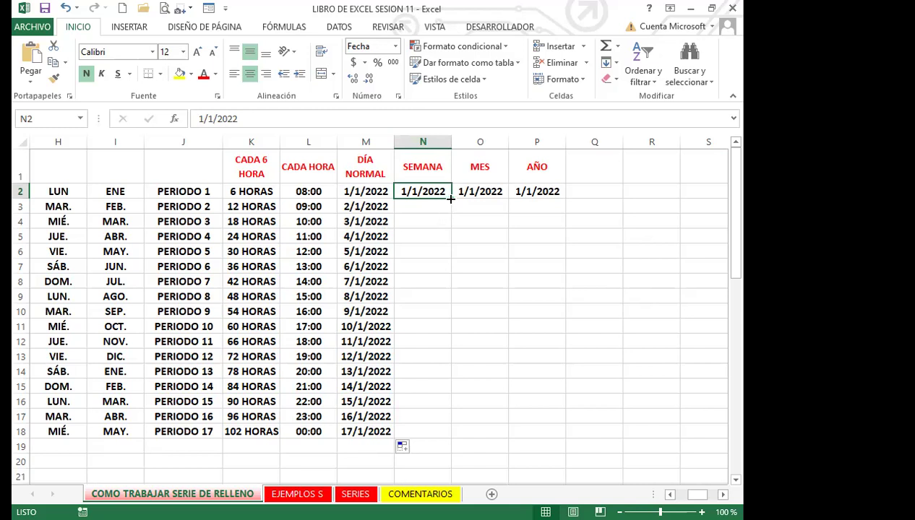
drag(450, 200, 453, 213)
drag(436, 372, 409, 357)
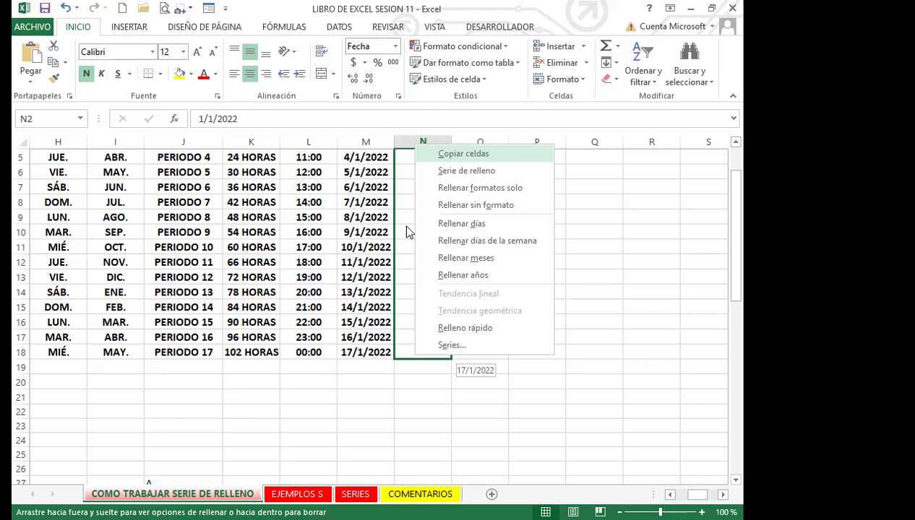
click(453, 242)
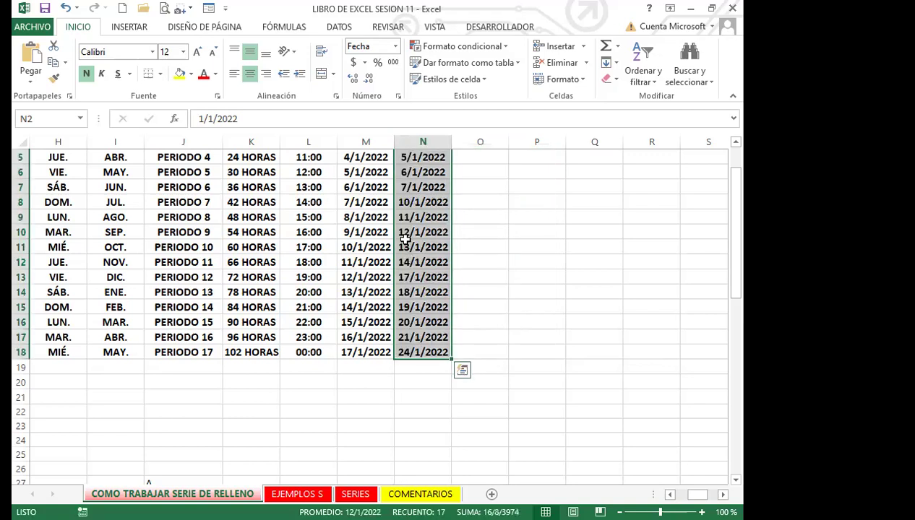
- Examine the weekday date series in column N, comparing the dates around each skipped weekend
scroll(423, 232, up, 2)
click(426, 190)
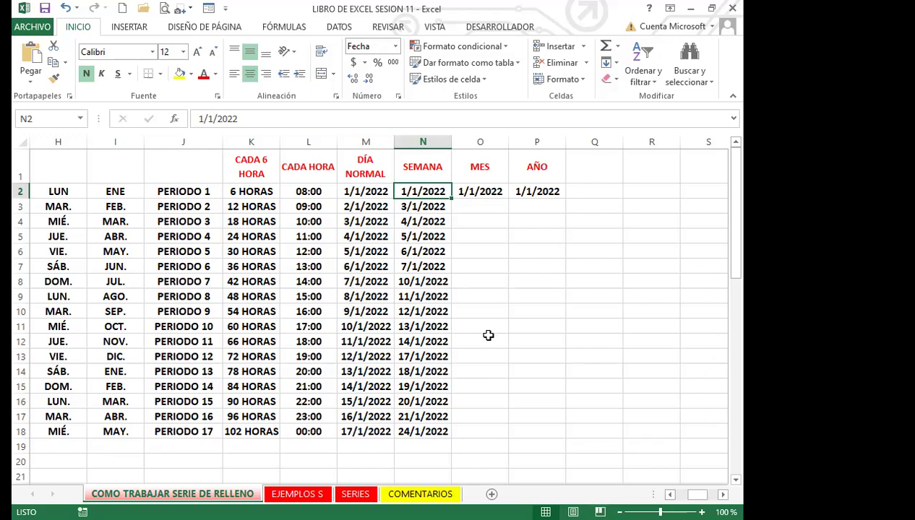
click(419, 207)
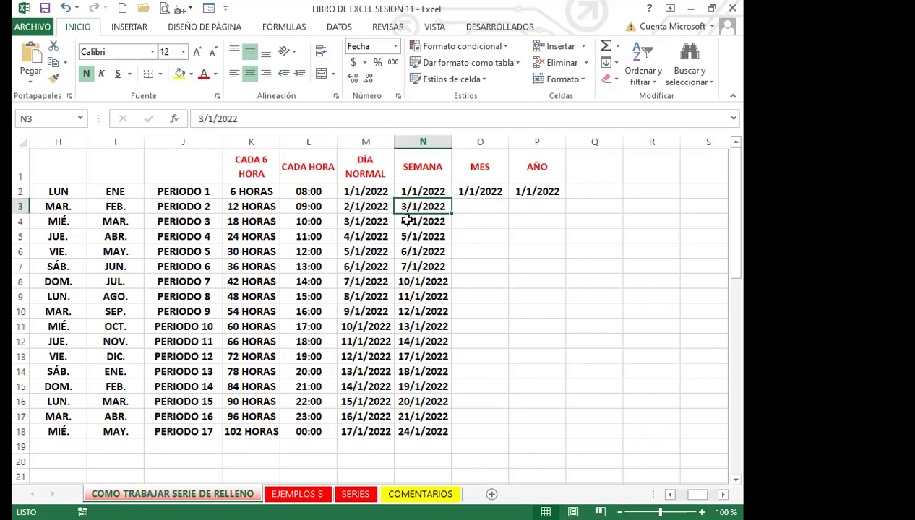
click(409, 221)
click(409, 235)
click(412, 252)
click(413, 266)
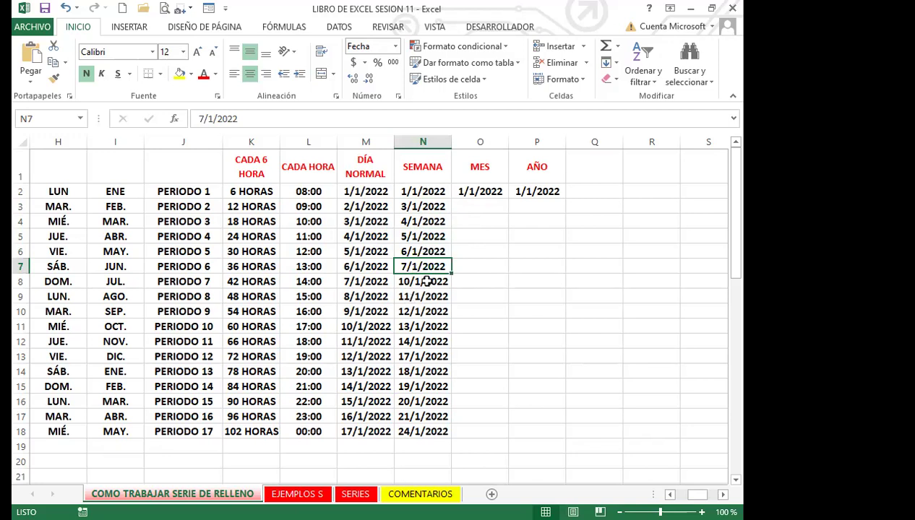
click(423, 282)
click(422, 296)
click(418, 310)
click(418, 326)
click(415, 342)
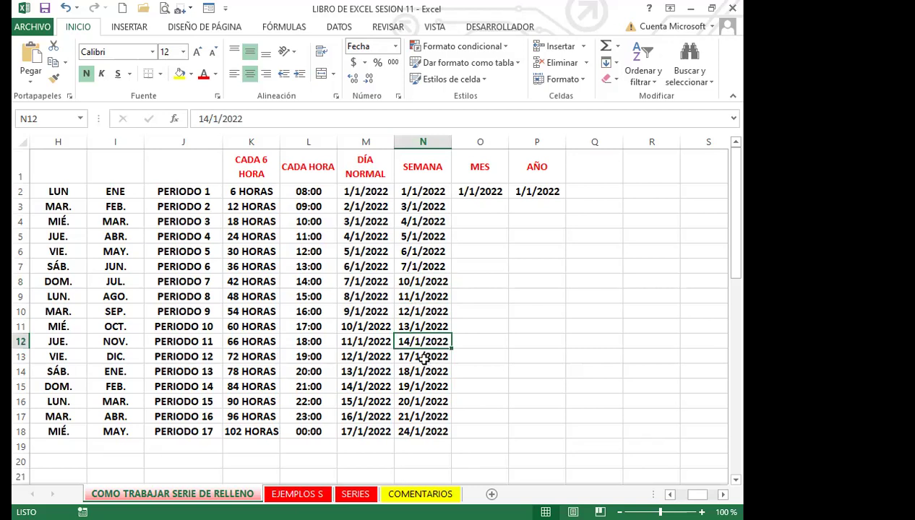
click(428, 357)
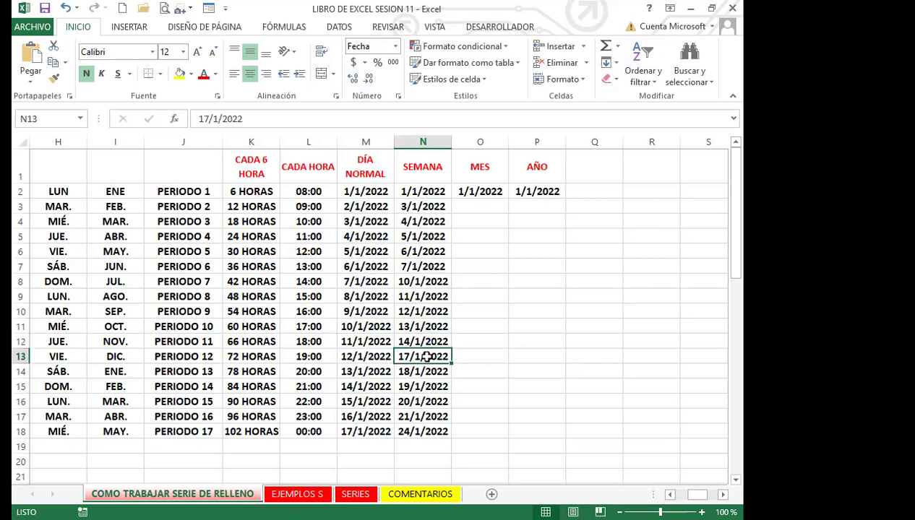
scroll(427, 357, down, 2)
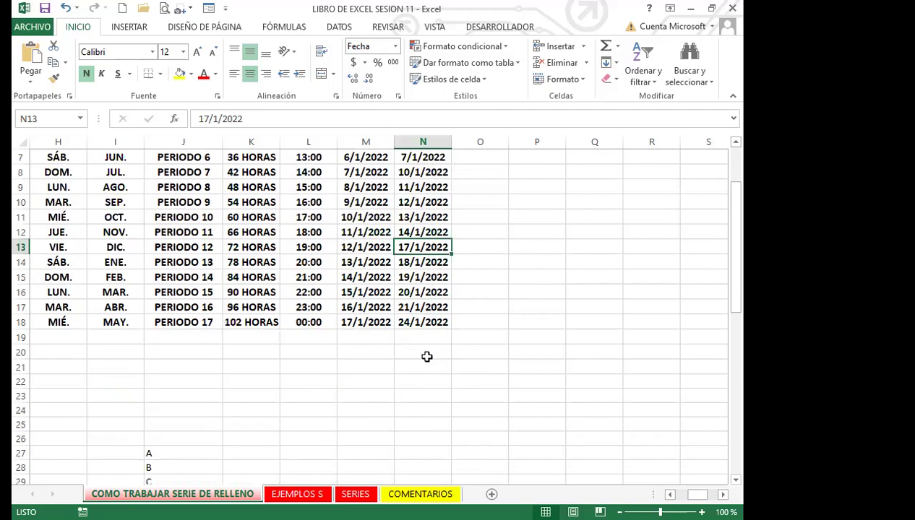
scroll(427, 357, up, 2)
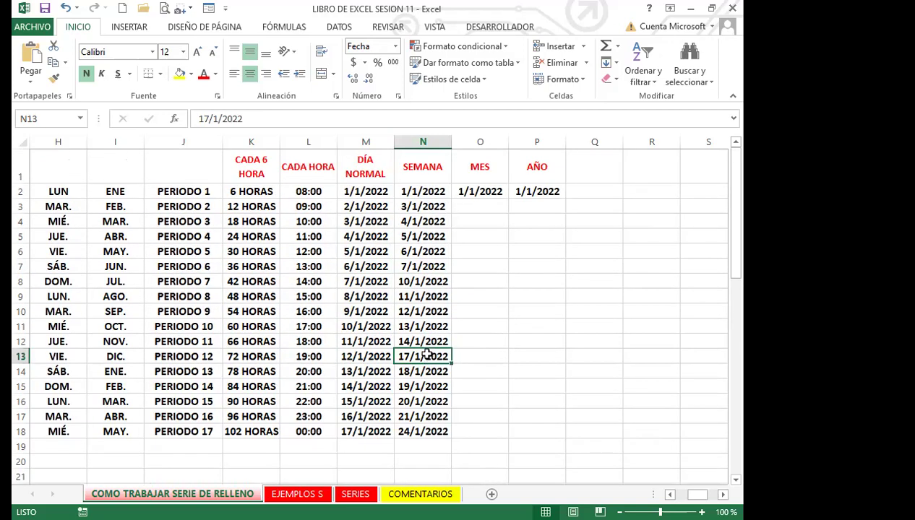
- Fill the MES column from 1/1/2022 in O2 down to O18 with monthly dates, using the Rellenar meses option
click(438, 193)
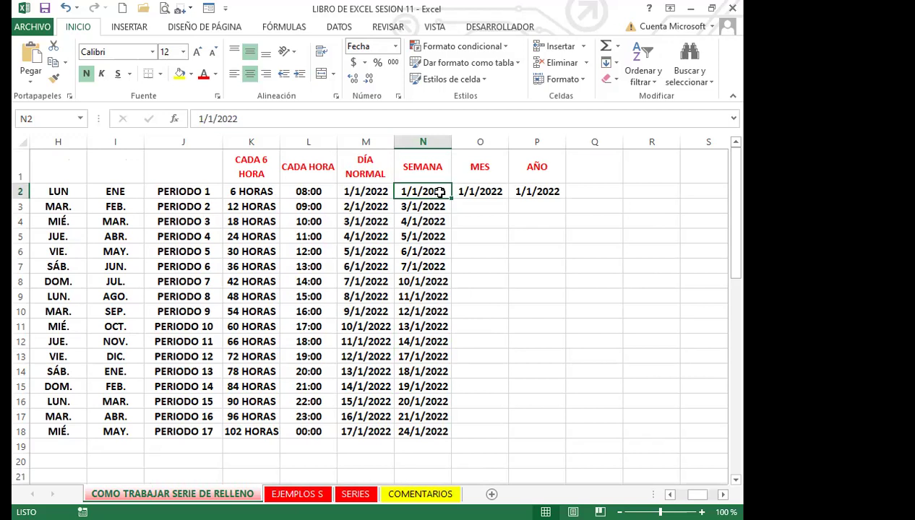
click(486, 190)
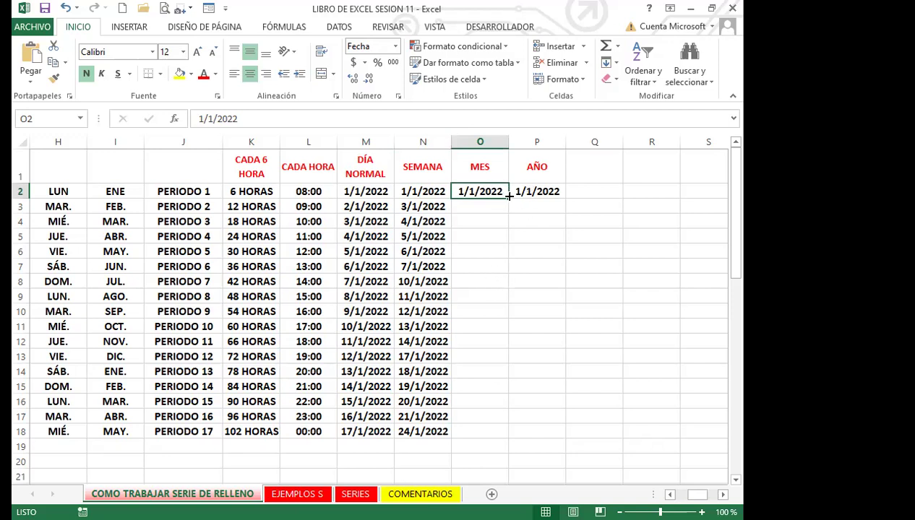
drag(508, 201, 480, 300)
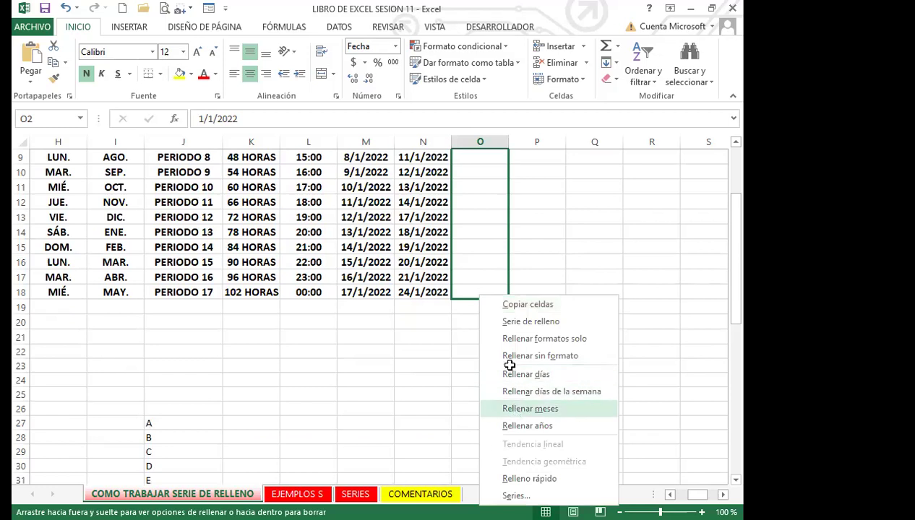
key(Return)
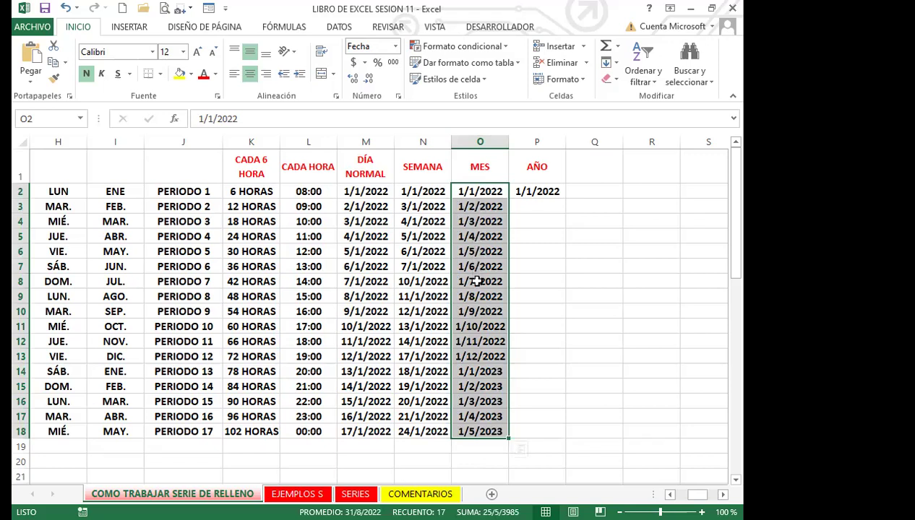
- Fill the AÑO column from 1/1/2022 in P2 down to P18 with yearly dates, using the Rellenar años option
click(546, 191)
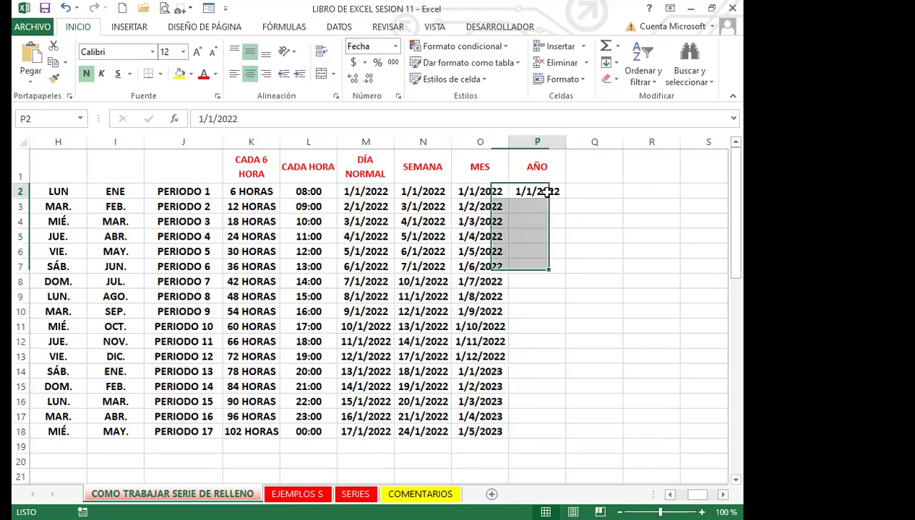
mouse_move(565, 196)
mouse_down()
mouse_move(544, 379)
mouse_move(548, 359)
mouse_up()
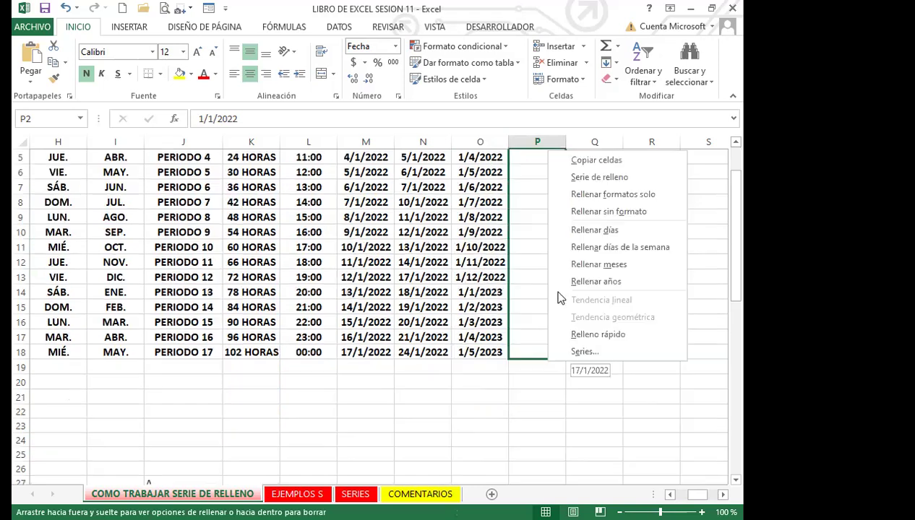
click(594, 284)
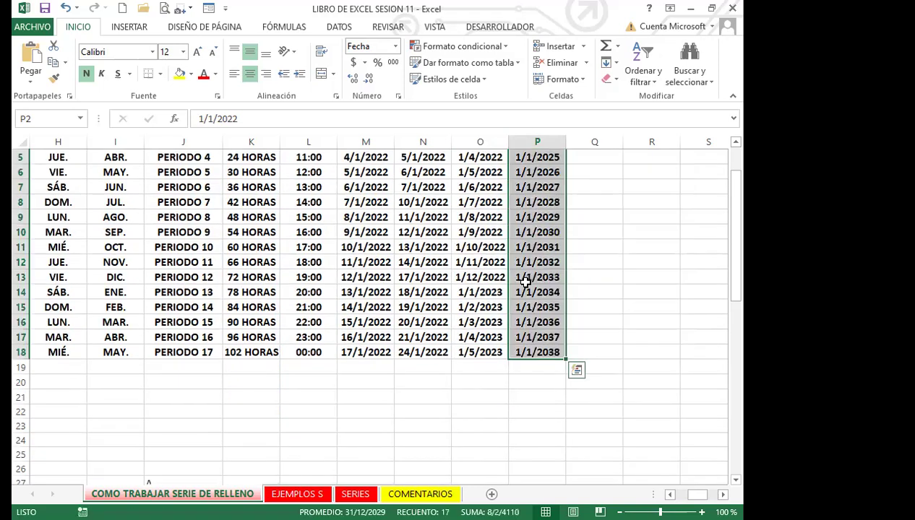
scroll(515, 195, up, 2)
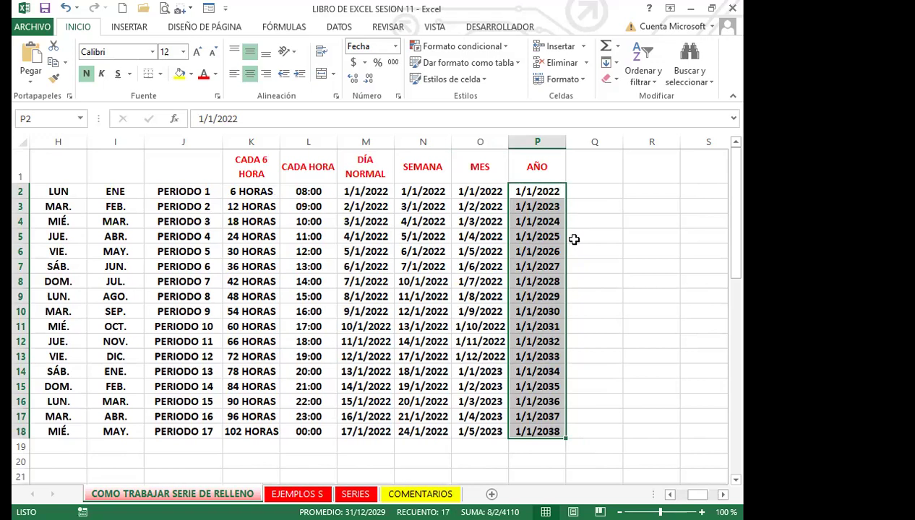
- Examine the yearly date series in column P down to P18 and compare it with the monthly series in column O
click(553, 205)
click(557, 223)
click(553, 237)
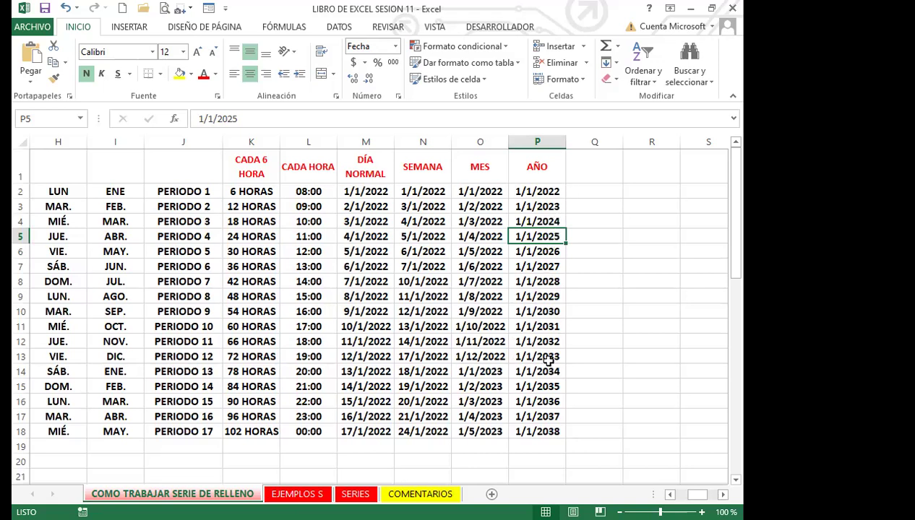
scroll(548, 361, down, 3)
click(548, 275)
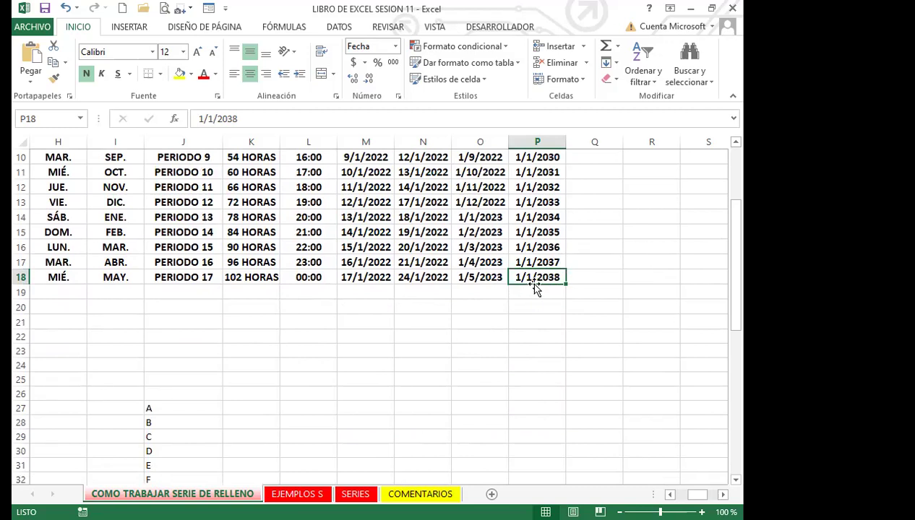
scroll(534, 285, up, 3)
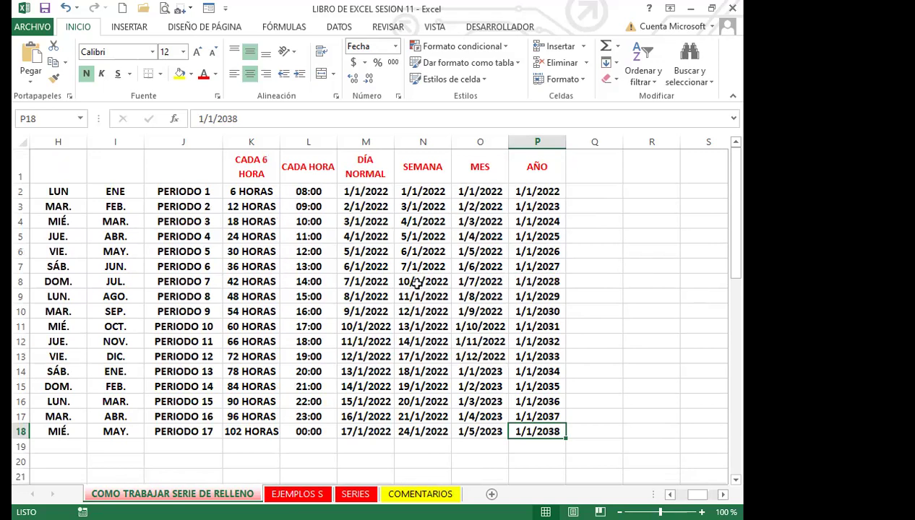
click(474, 266)
click(553, 280)
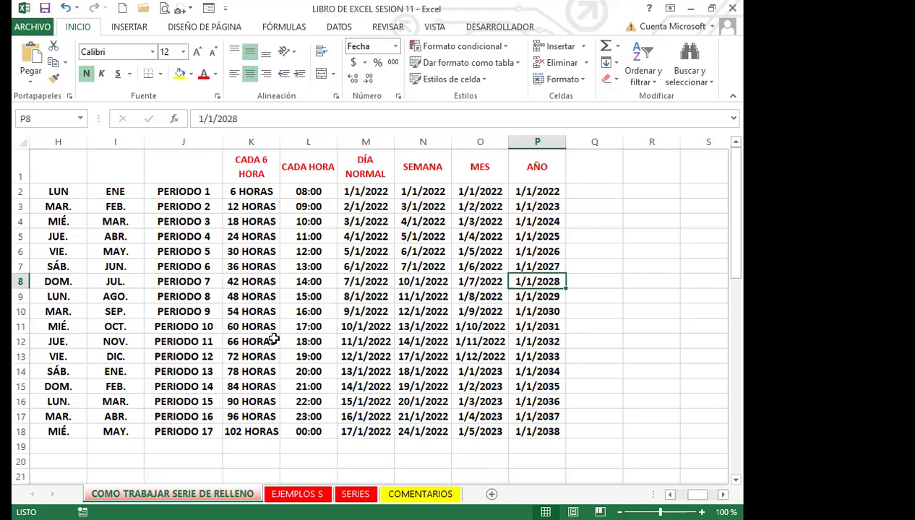
- Review the six-hour intervals in the CADA 6 HORA column against the hourly times in the CADA HORA column
click(257, 190)
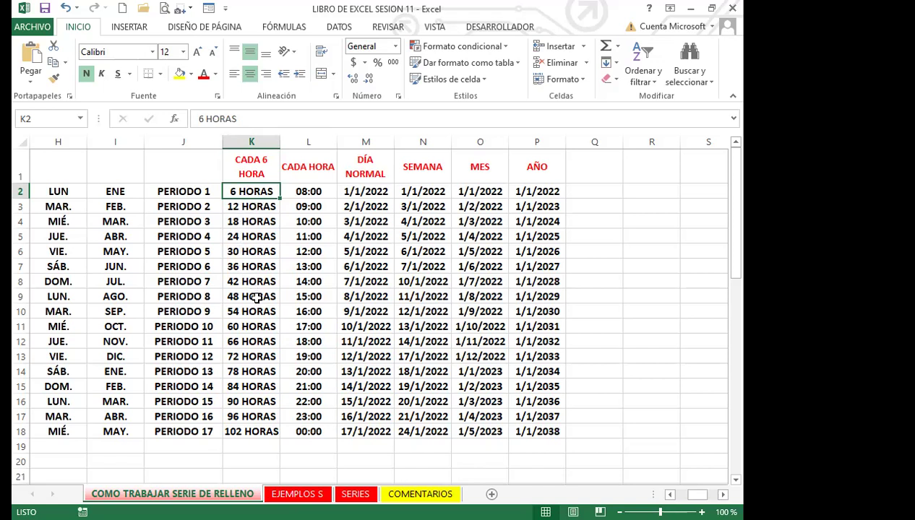
click(243, 326)
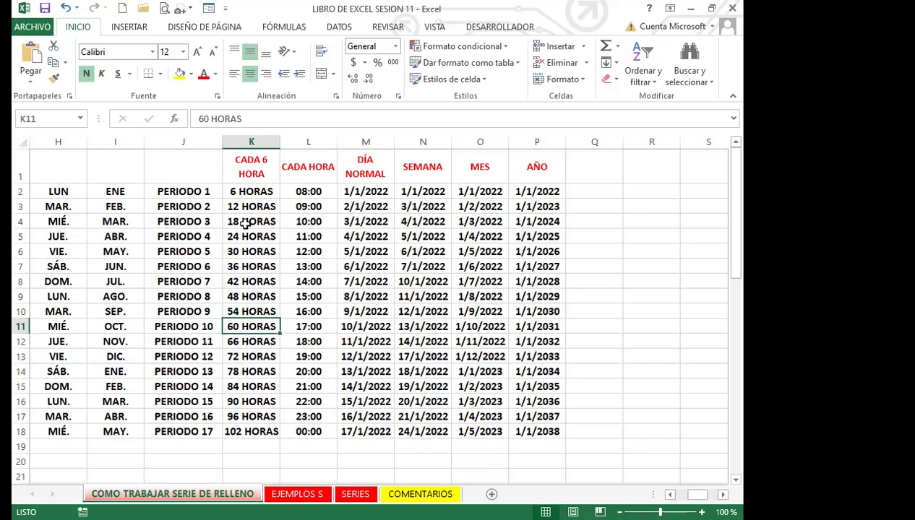
click(236, 191)
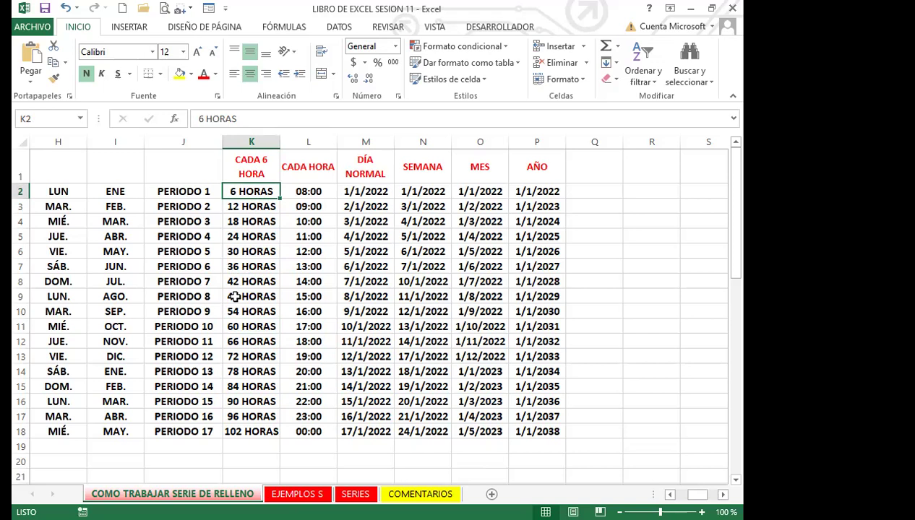
click(255, 219)
click(300, 190)
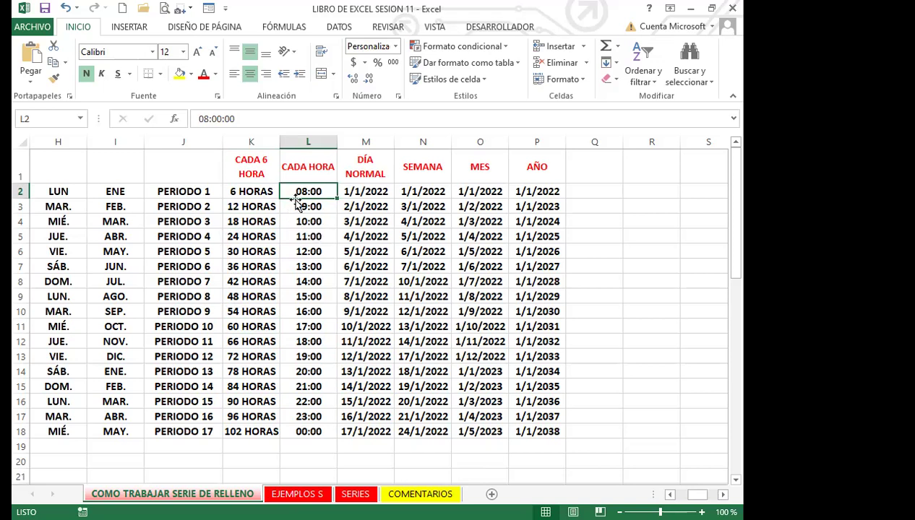
click(236, 221)
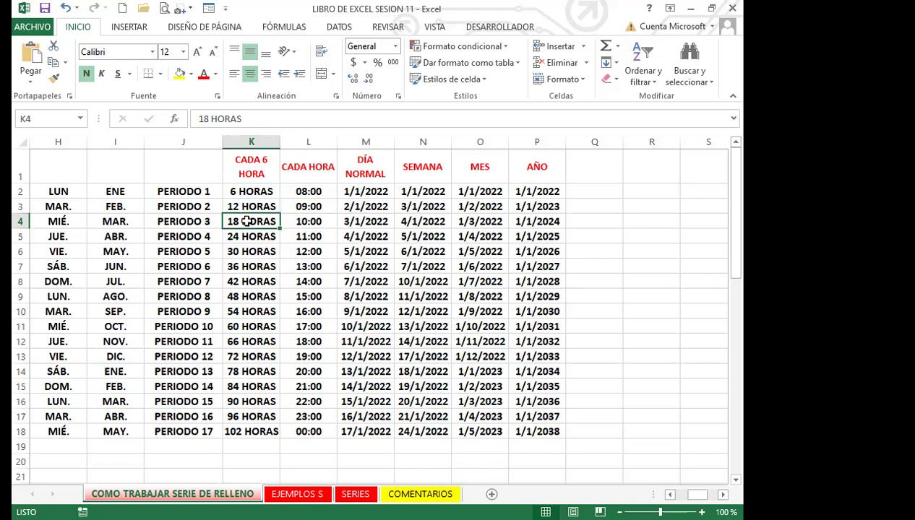
click(241, 249)
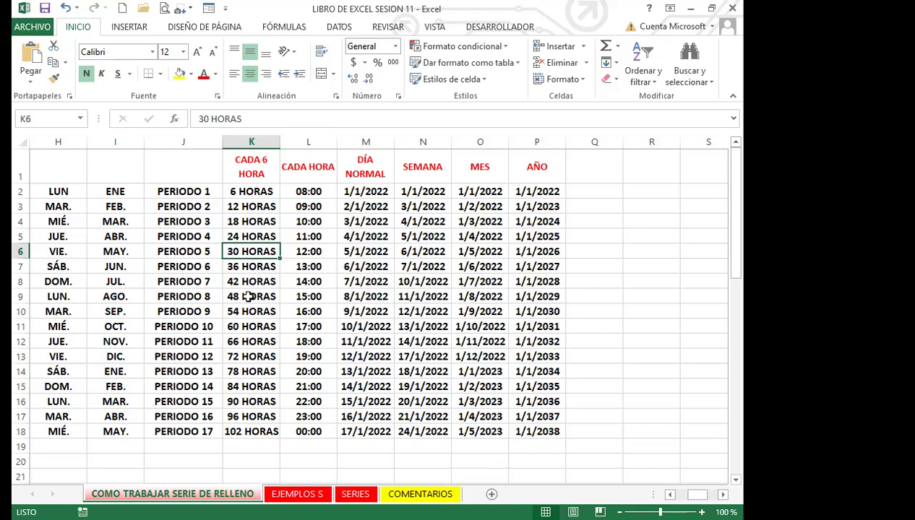
click(248, 296)
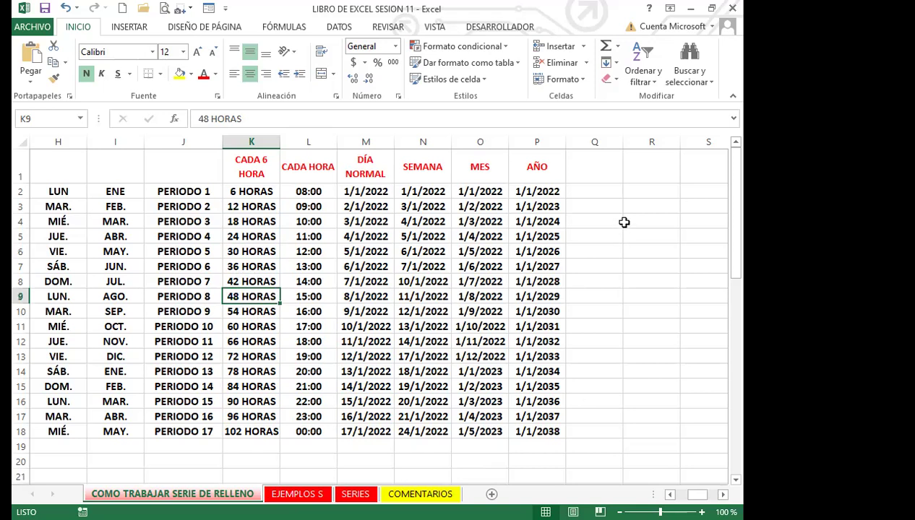
- Enter the letter A in cell Q2 as the start of a new column
click(608, 192)
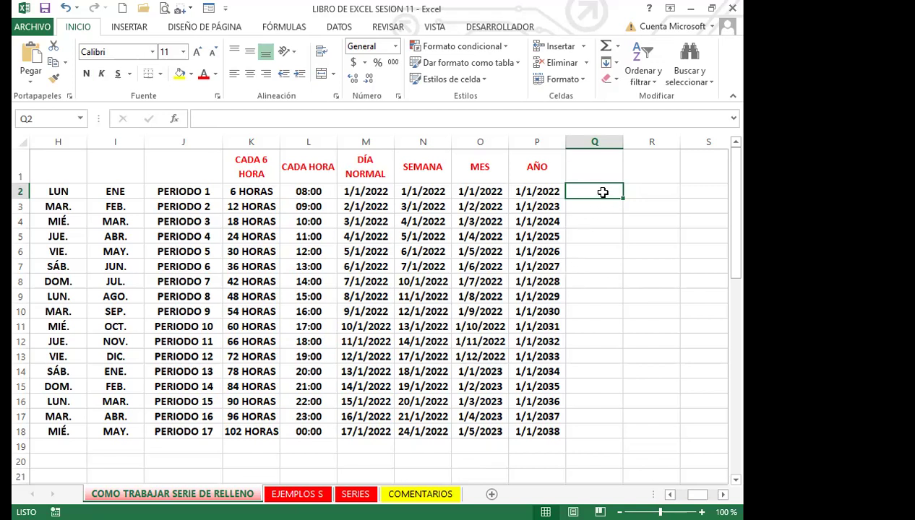
text(A)
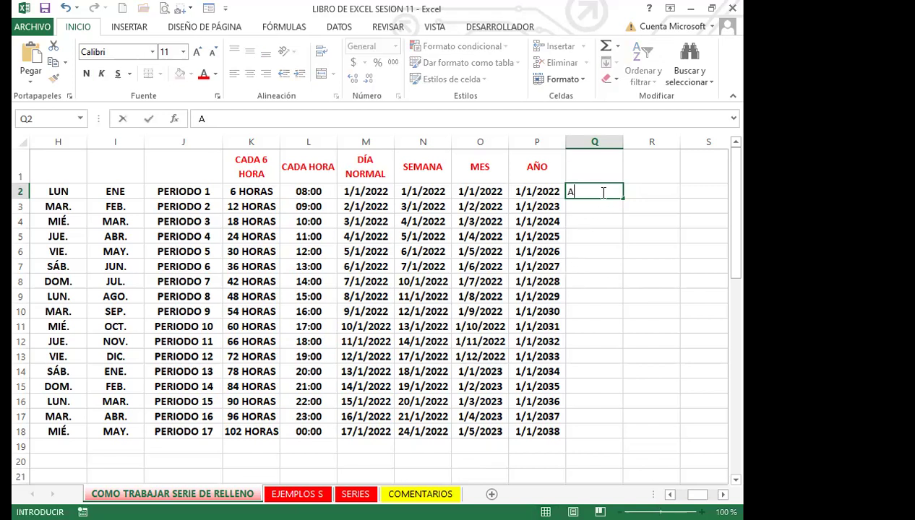
key(Return)
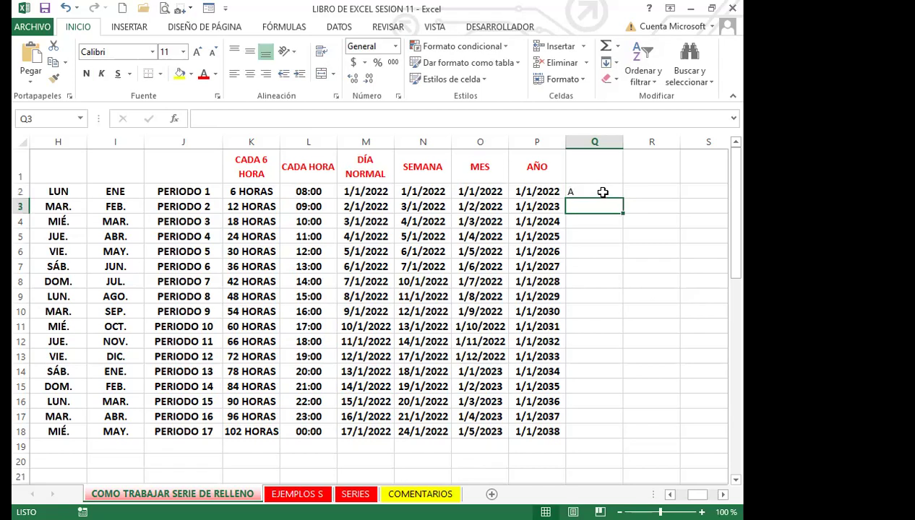
click(596, 192)
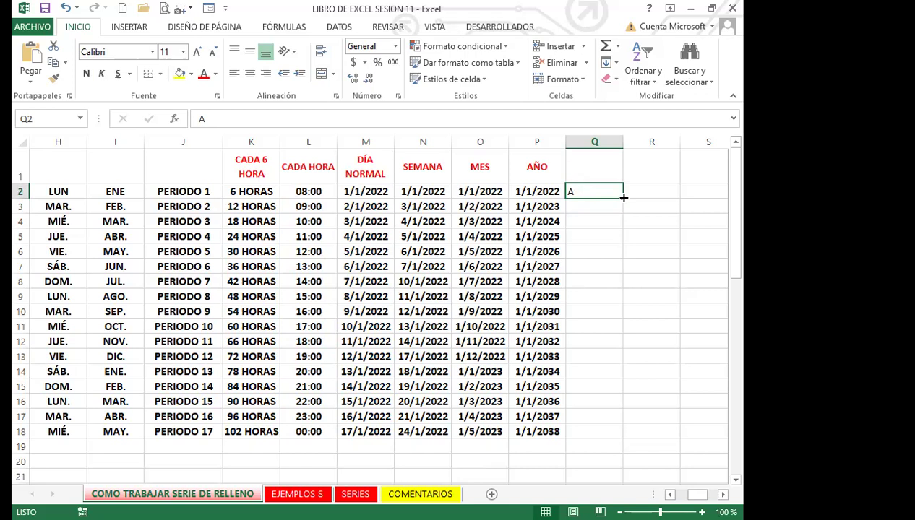
- Enter B in Q3 and try to extend the letters A and B as a series from Q2:Q3 down to Q18
click(584, 208)
text(B)
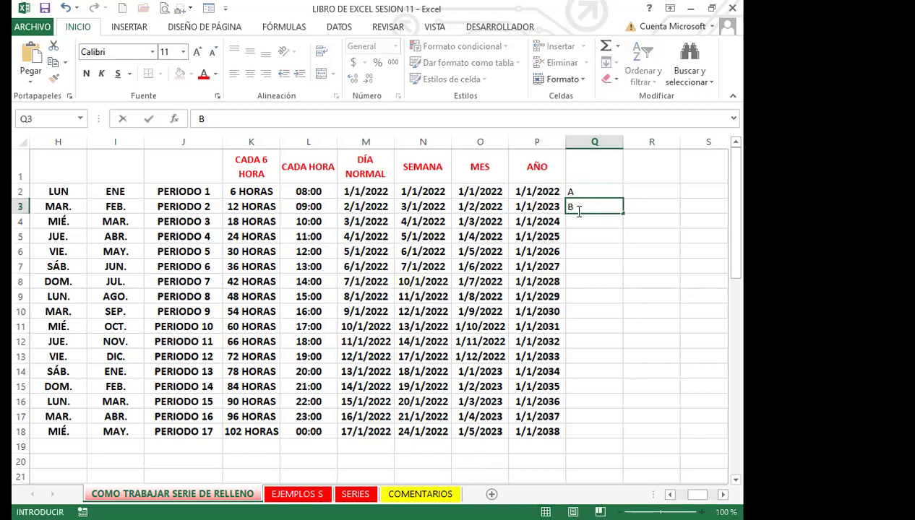
key(Return)
key(Return)
drag(588, 187, 588, 205)
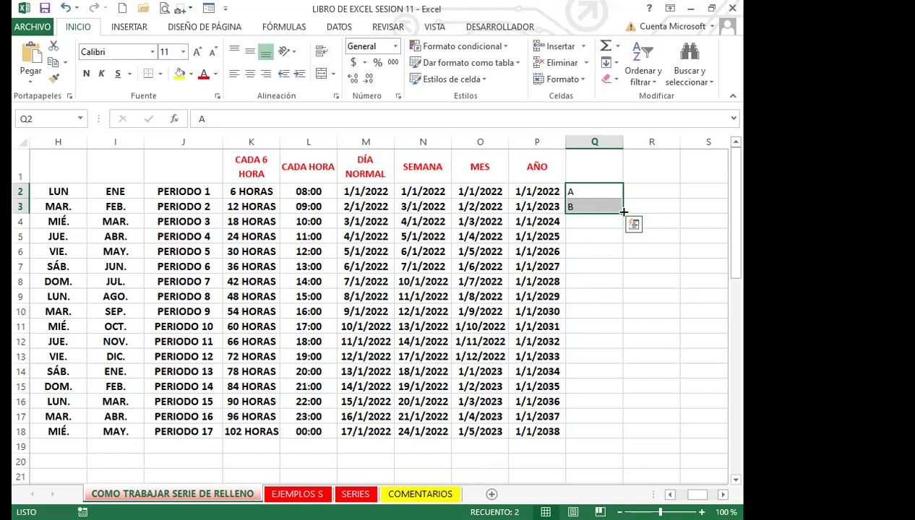
drag(622, 212, 643, 359)
scroll(687, 300, up, 1)
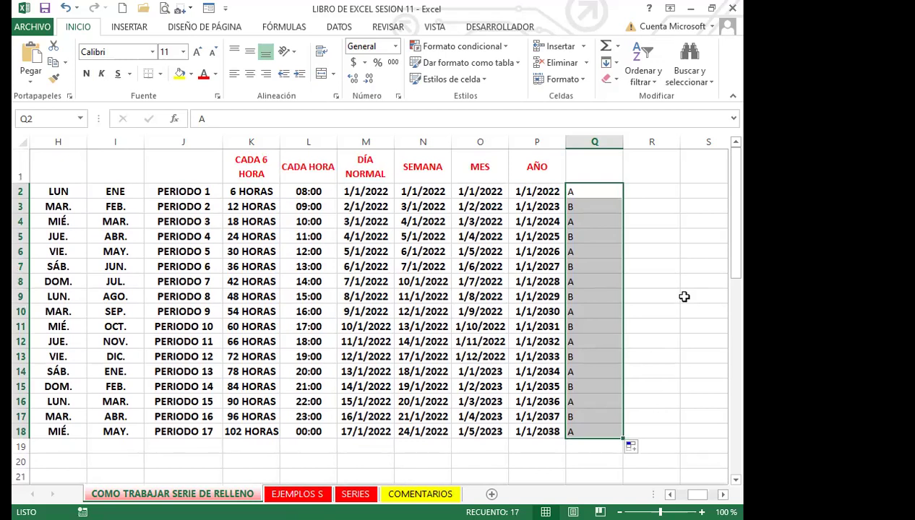
- Clear the filled letters from Q3 to Q18, keeping only the A in Q2
click(638, 268)
drag(570, 206, 578, 371)
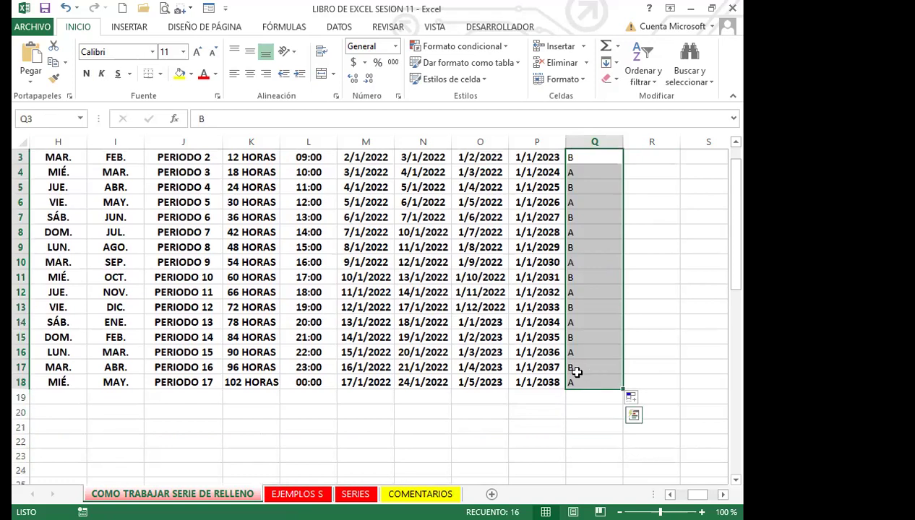
key(Delete)
scroll(571, 289, up, 1)
- Check which fill options are offered for extending the letter in Q2 down to Q18, without applying any
click(590, 192)
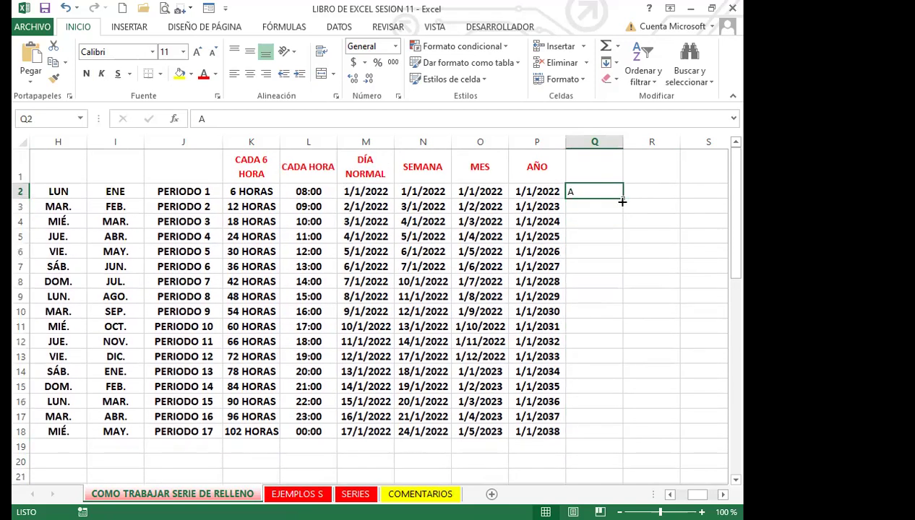
drag(623, 198, 587, 359)
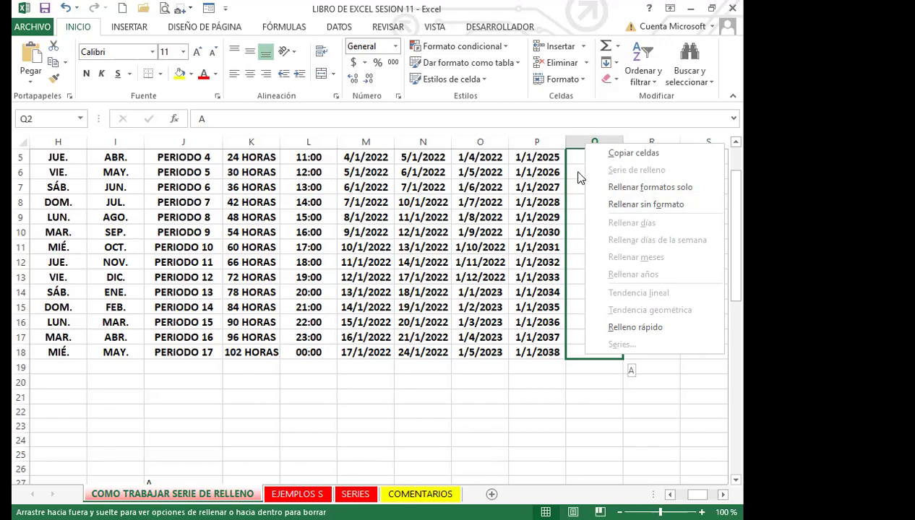
key(Escape)
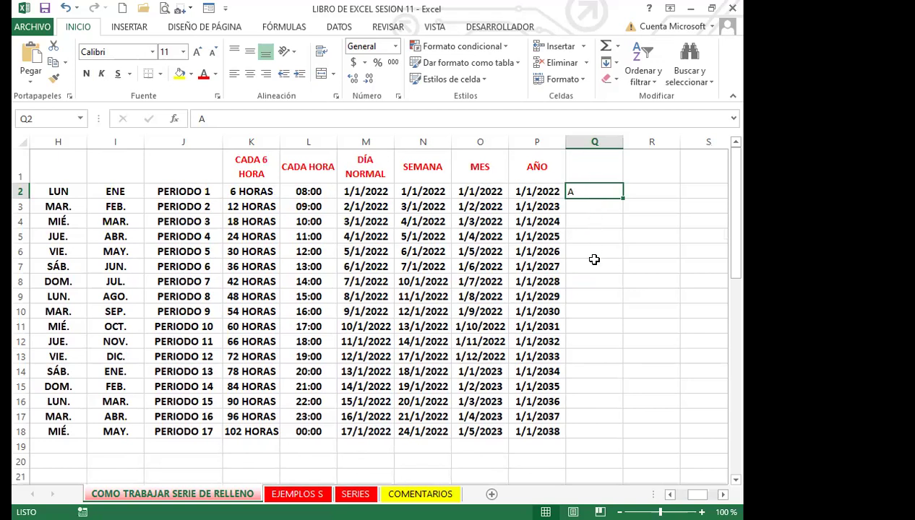
- Try to fill the letter A from Q2 down to Q15 and undo the fill
click(594, 313)
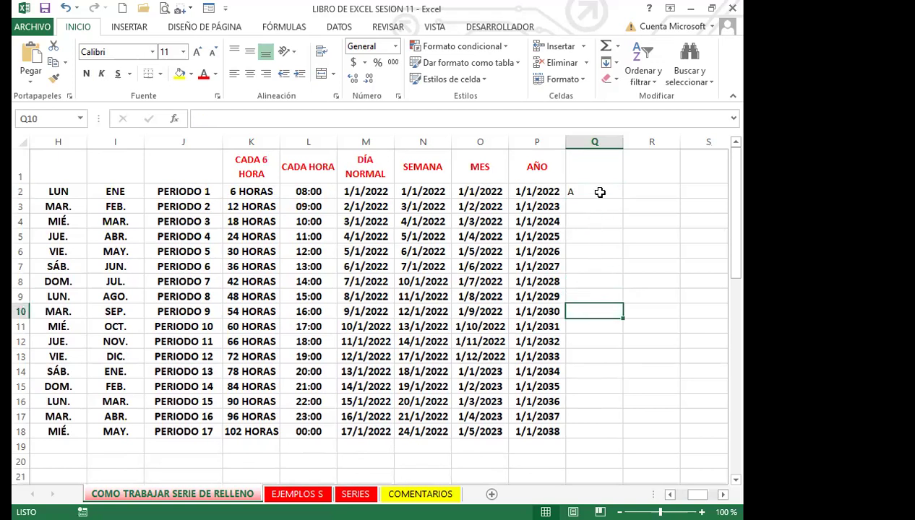
drag(598, 191, 597, 205)
click(596, 194)
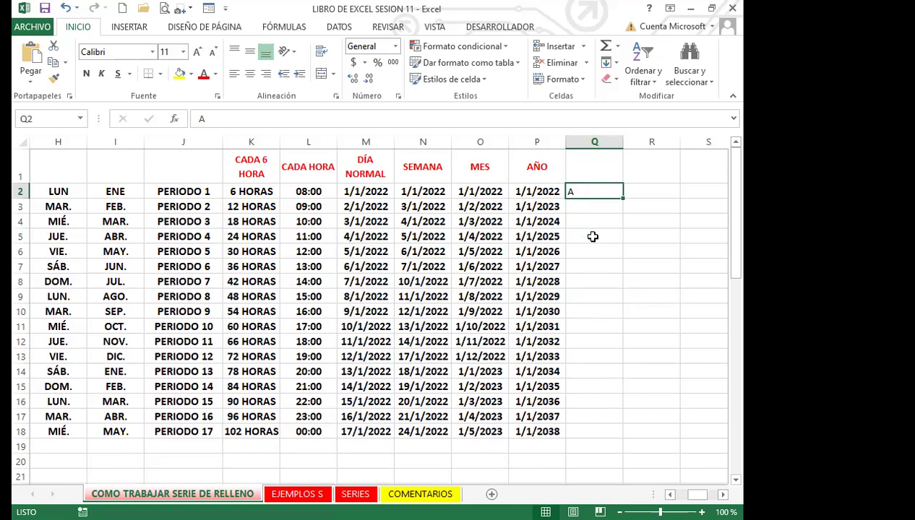
click(591, 388)
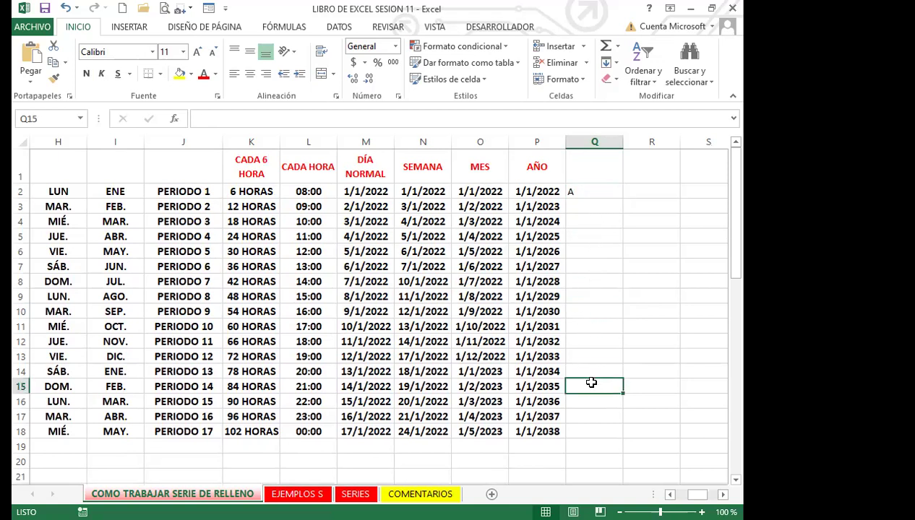
click(591, 191)
drag(622, 198, 674, 391)
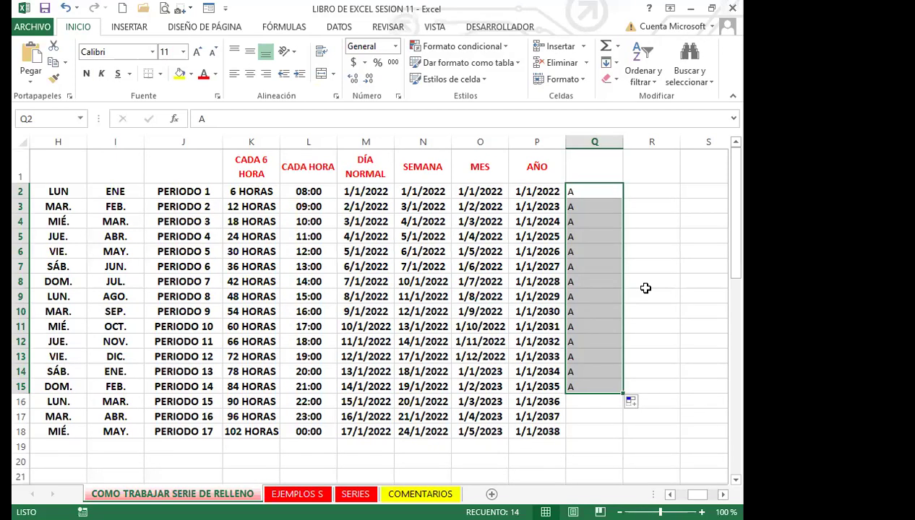
key(ctrl+z)
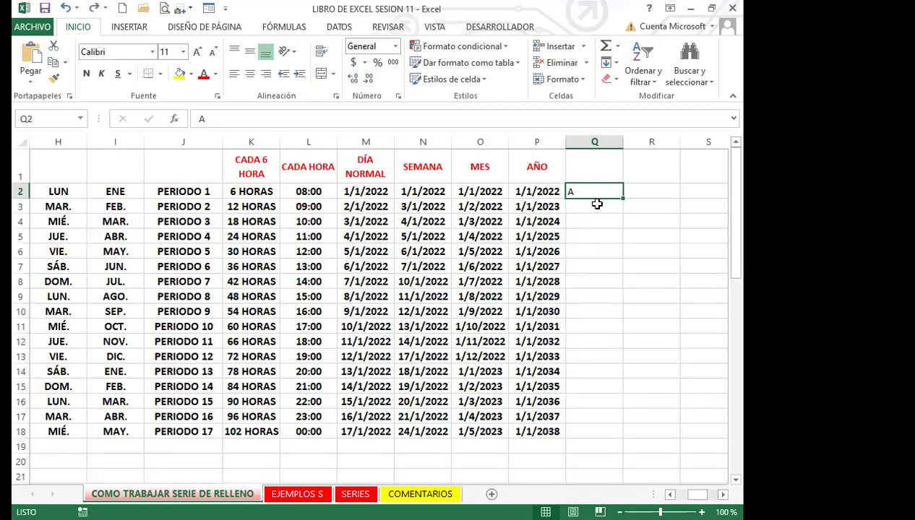
- Enter B in Q3, try to extend A and B from Q2:Q3 down to Q18, and undo both changes
click(590, 204)
text(B)
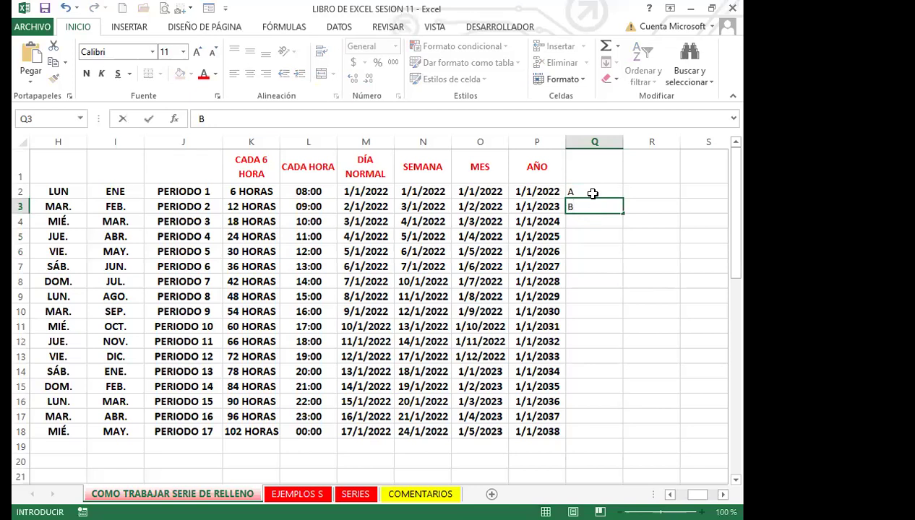
drag(591, 192, 591, 208)
double_click(625, 213)
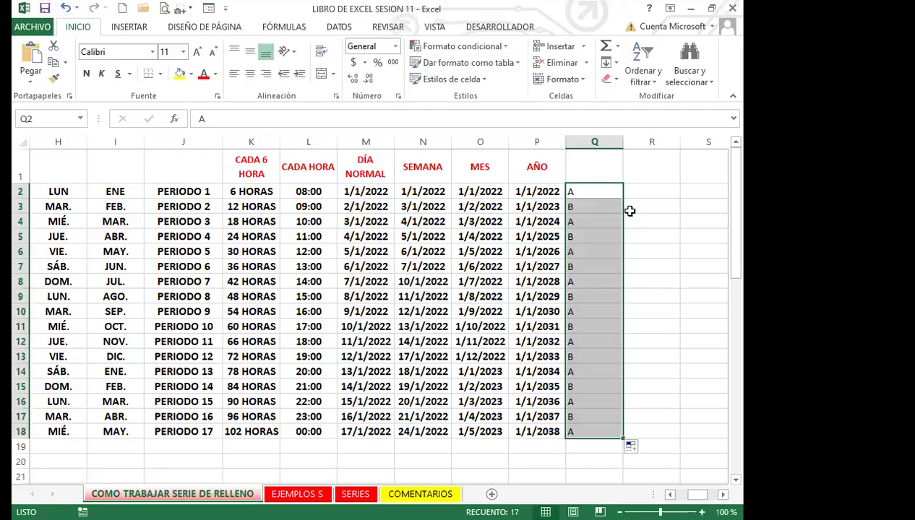
click(575, 190)
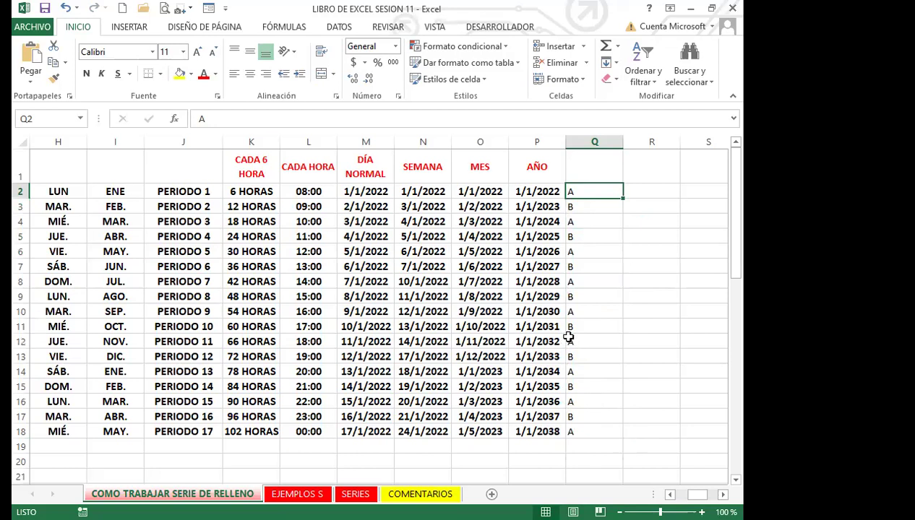
key(ctrl+z)
key(ctrl+z)
- Clear the letter A from Q2
click(591, 206)
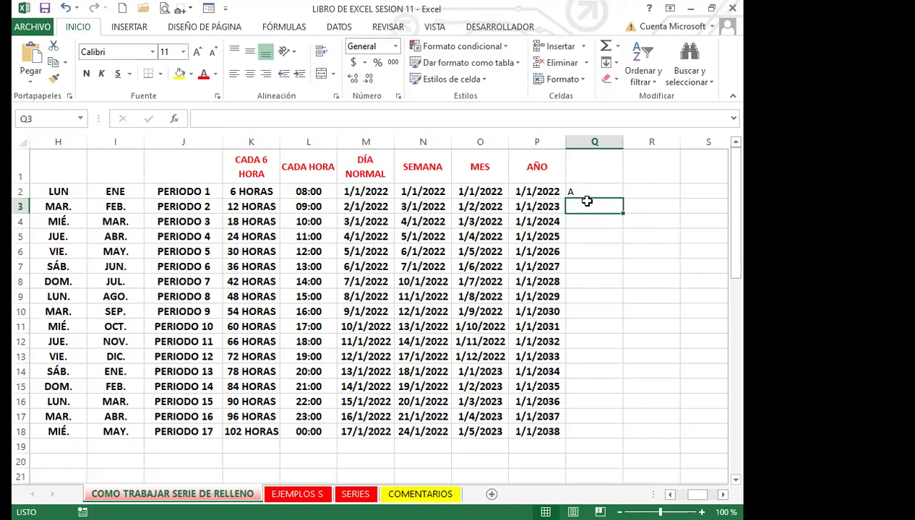
click(586, 191)
key(Delete)
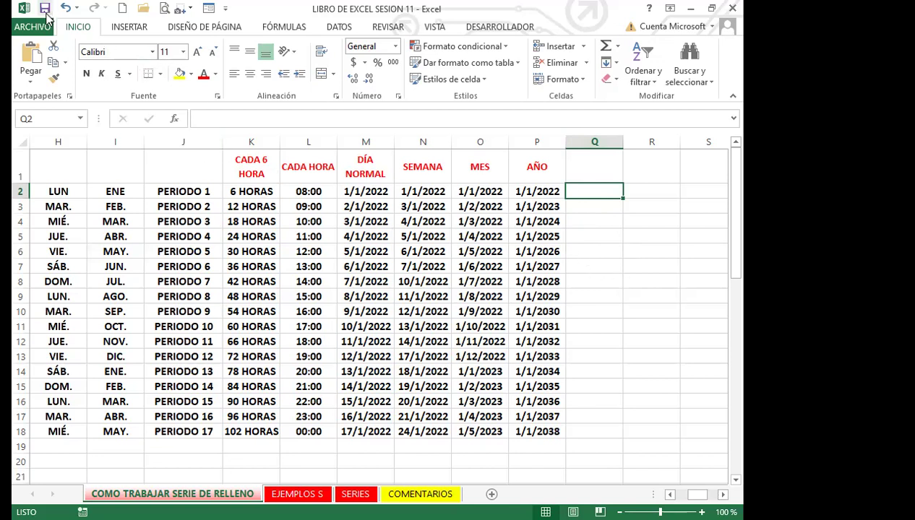
- Open the custom lists editor from the advanced Excel options
click(226, 9)
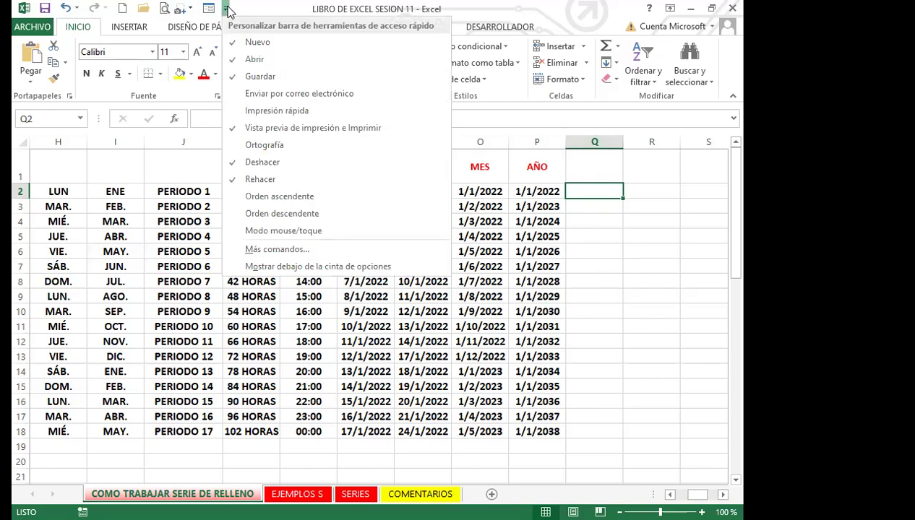
click(277, 250)
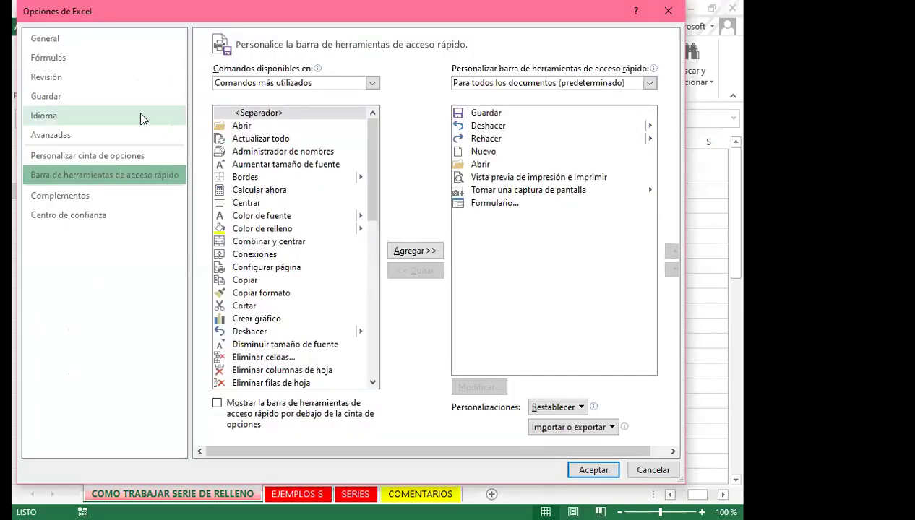
click(67, 143)
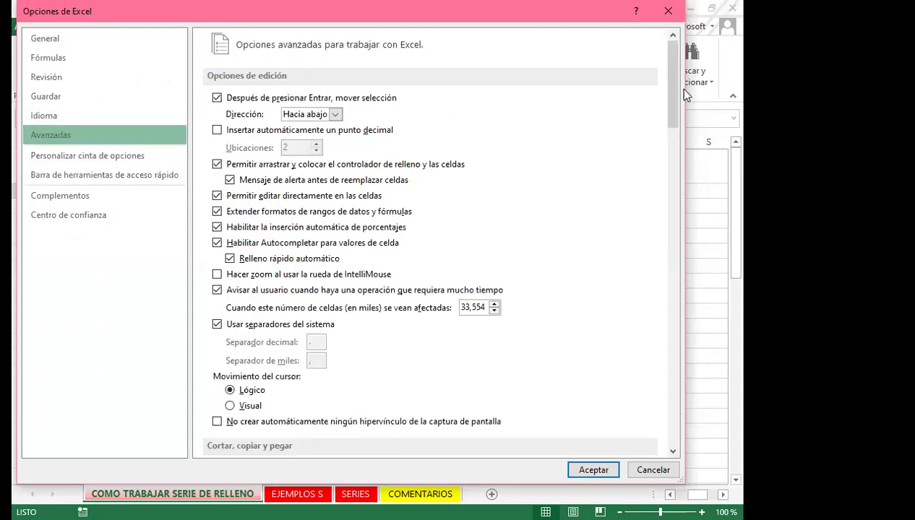
drag(665, 88, 659, 390)
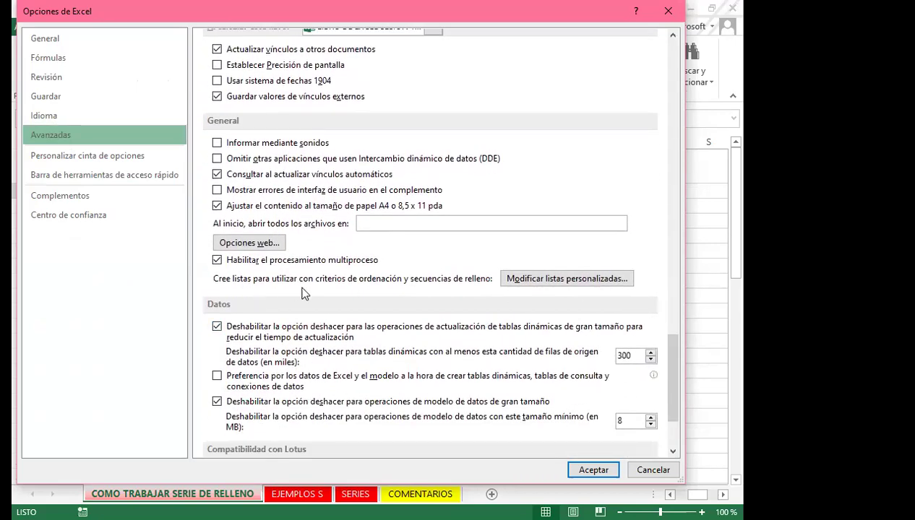
click(568, 283)
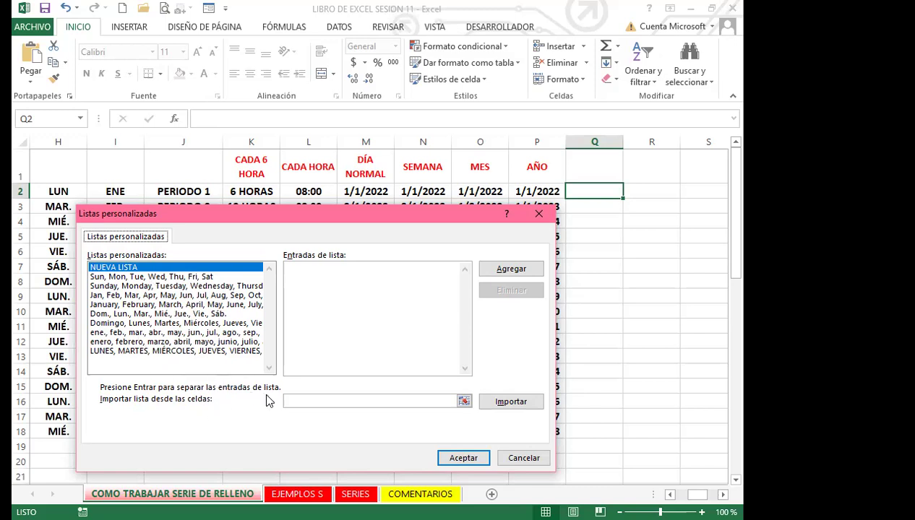
- Add a new custom list with the letters A to Z, one per line, with Ñ after N and K in place of Q, and accept the options
click(313, 276)
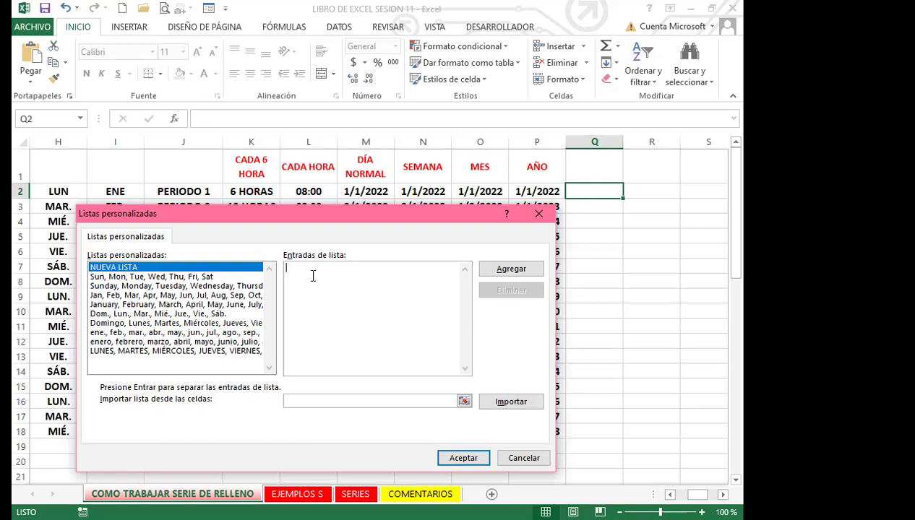
click(310, 401)
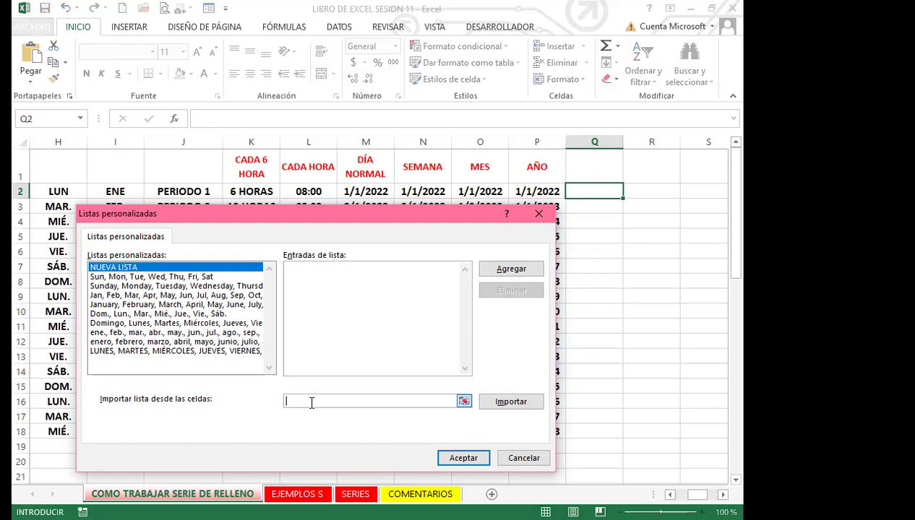
click(313, 279)
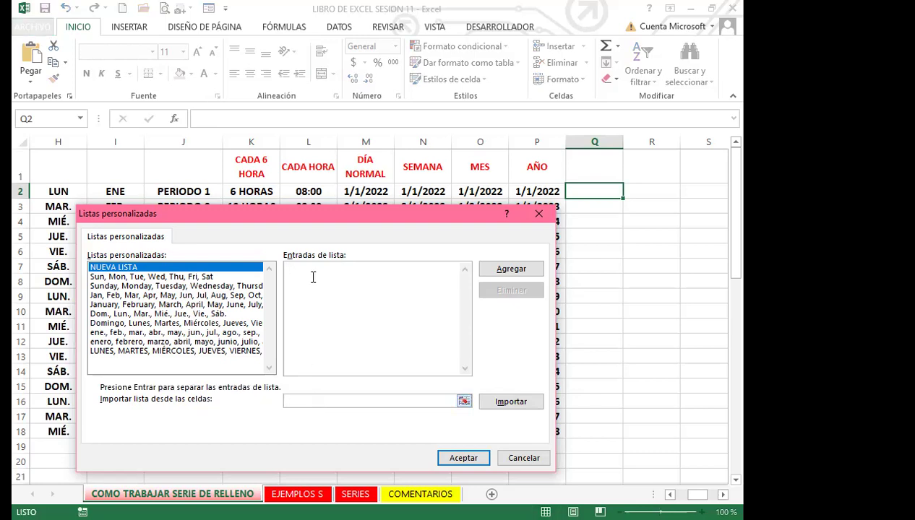
text(A)
key(Return)
text(B)
key(Return)
text(C)
key(Return)
text(D)
key(Return)
text(E)
key(Return)
text(F)
key(Return)
text(G)
key(Return)
text(H)
key(Return)
text(I)
key(Return)
text(J)
key(Return)
text(K)
key(Return)
text(L)
key(Return)
text(M)
key(Return)
text(N Ñ)
key(Return)
text(O)
key(Return)
text(P)
key(Return)
text(K)
key(Return)
text(R)
key(Return)
text(S)
key(Return)
text(T)
key(Return)
text(U)
key(Return)
text(V)
key(Return)
text(W)
key(Return)
text(X)
key(Return)
text(Y)
key(Return)
text(Z)
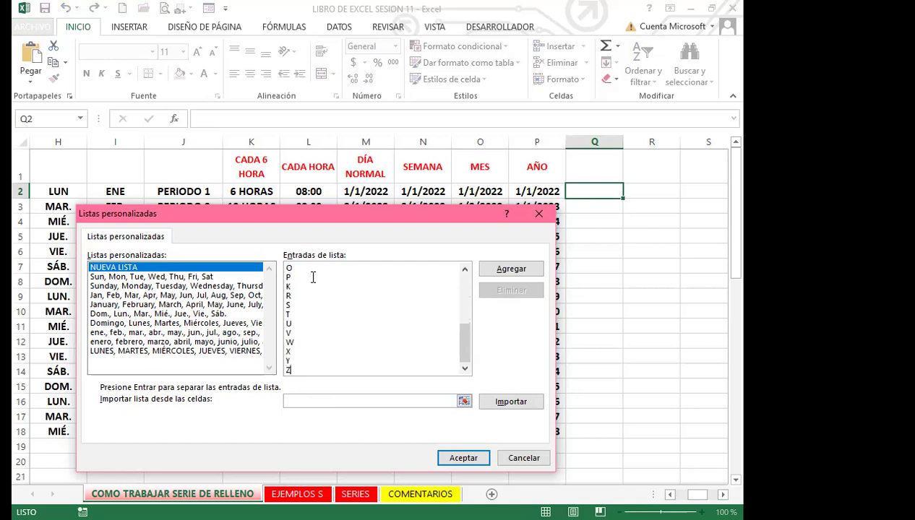
click(508, 269)
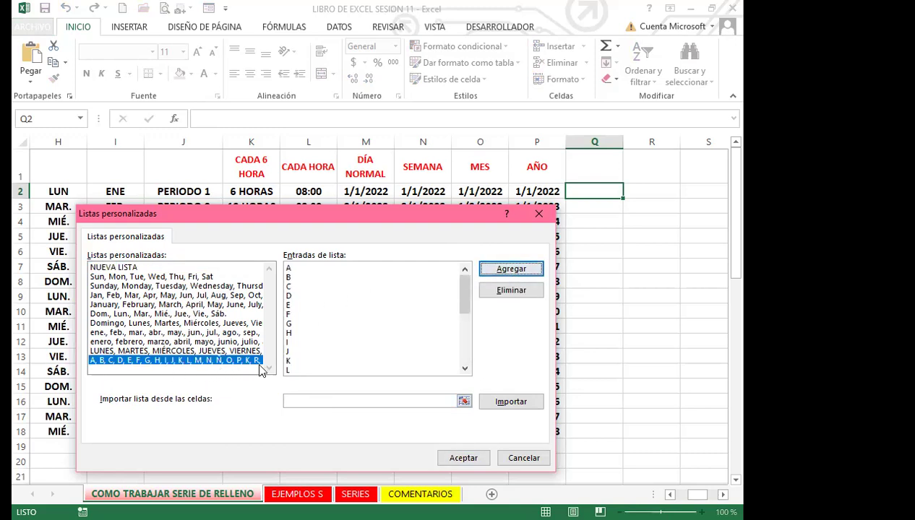
key(Return)
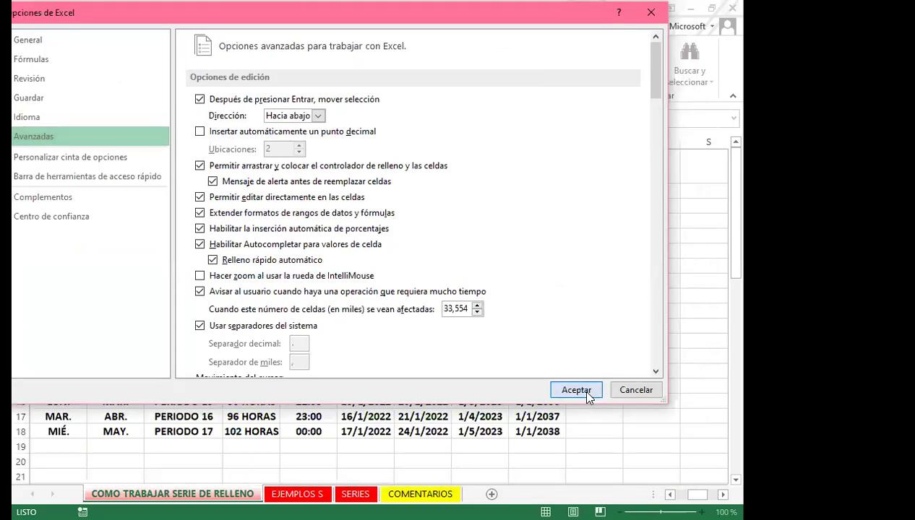
click(580, 387)
- Enter A in Q2 and fill the custom letter series down to Q18
text(A)
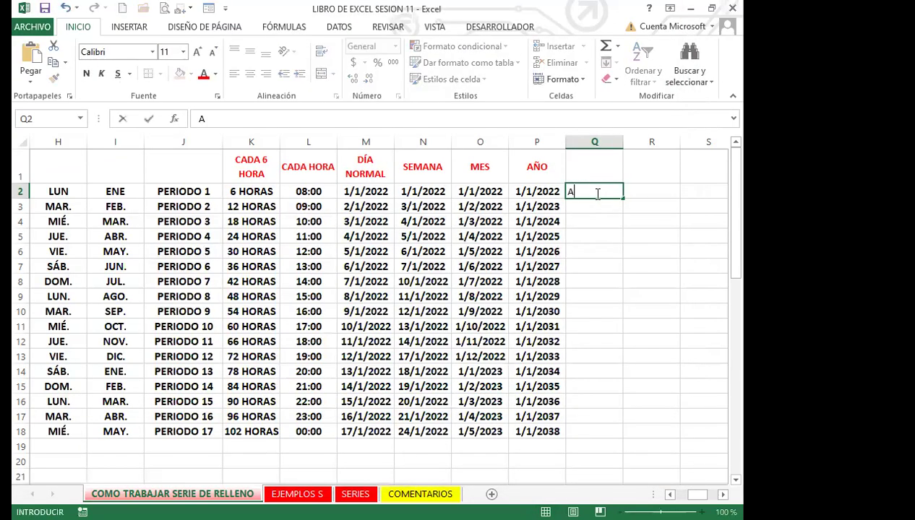
key(Return)
click(591, 193)
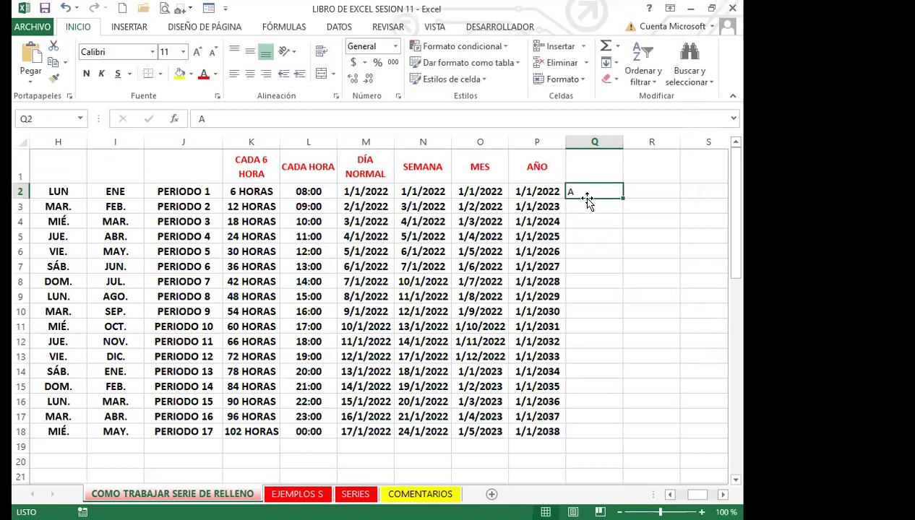
double_click(622, 198)
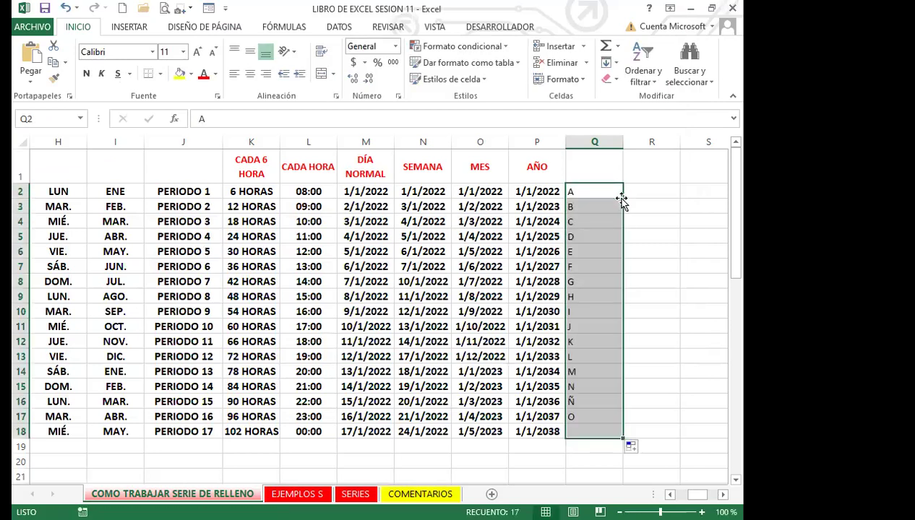
scroll(623, 347, down, 1)
scroll(608, 330, up, 1)
scroll(603, 318, down, 1)
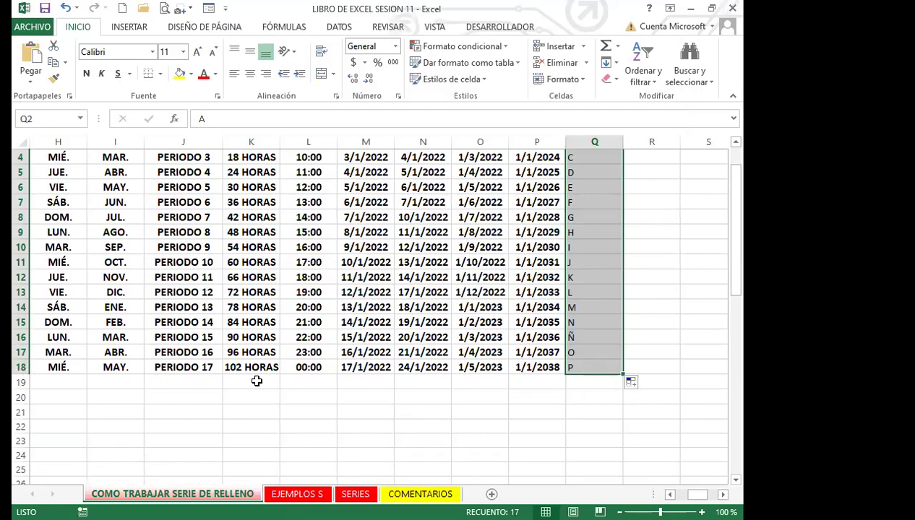
scroll(621, 296, up, 1)
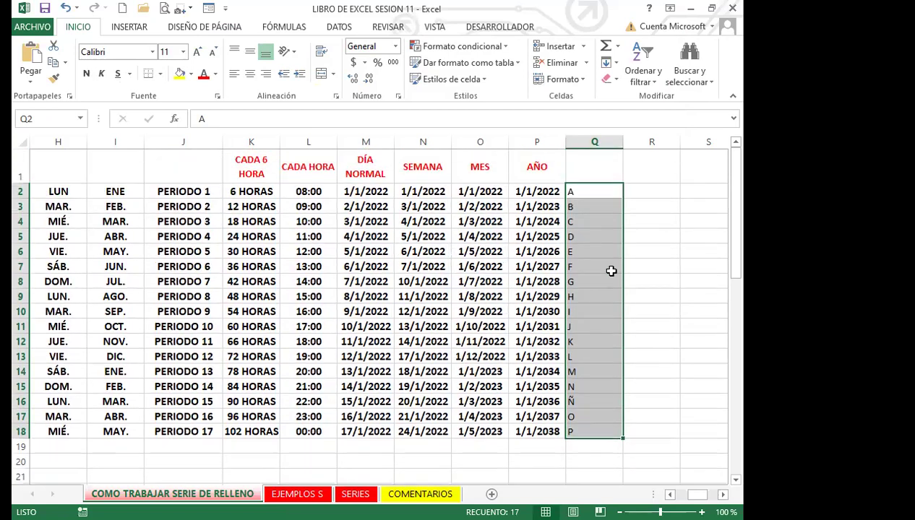
- Extend the letter series from Q2 down to Q31
click(591, 191)
drag(621, 197, 618, 217)
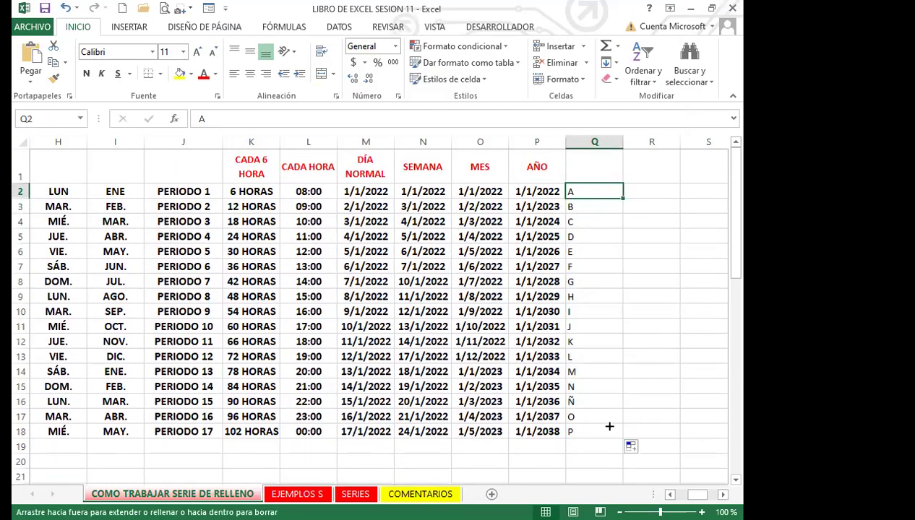
drag(609, 426, 610, 423)
scroll(604, 408, down, 2)
drag(621, 340, 621, 423)
scroll(598, 407, down, 4)
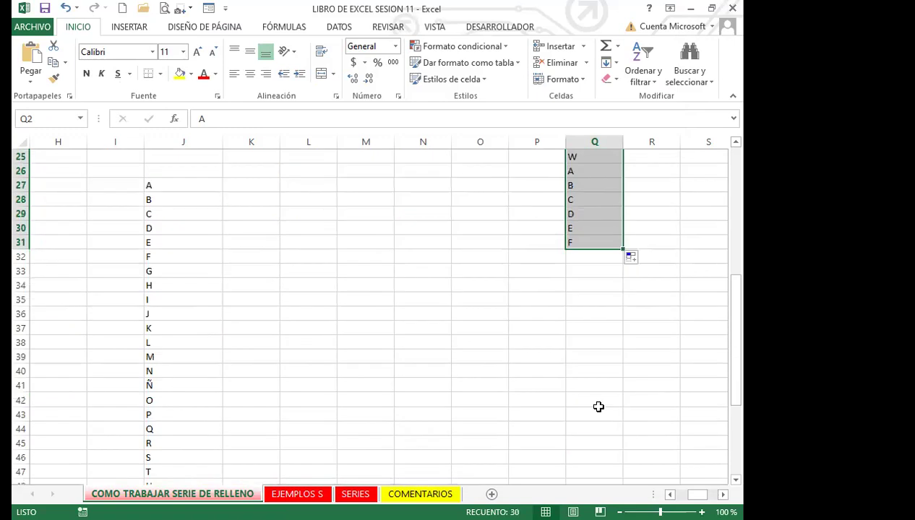
- Clear the repeated letters that follow W in column Q, from Q26 to Q32
scroll(579, 210, up, 1)
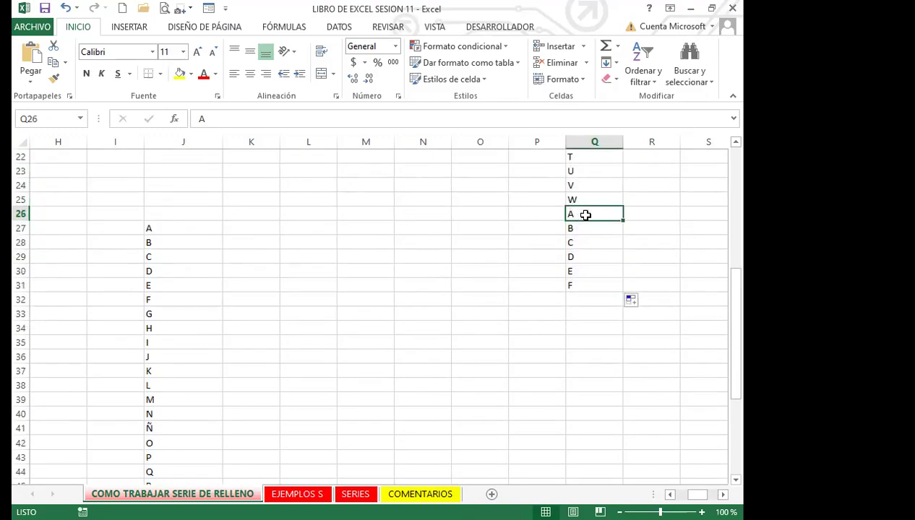
drag(585, 215, 584, 302)
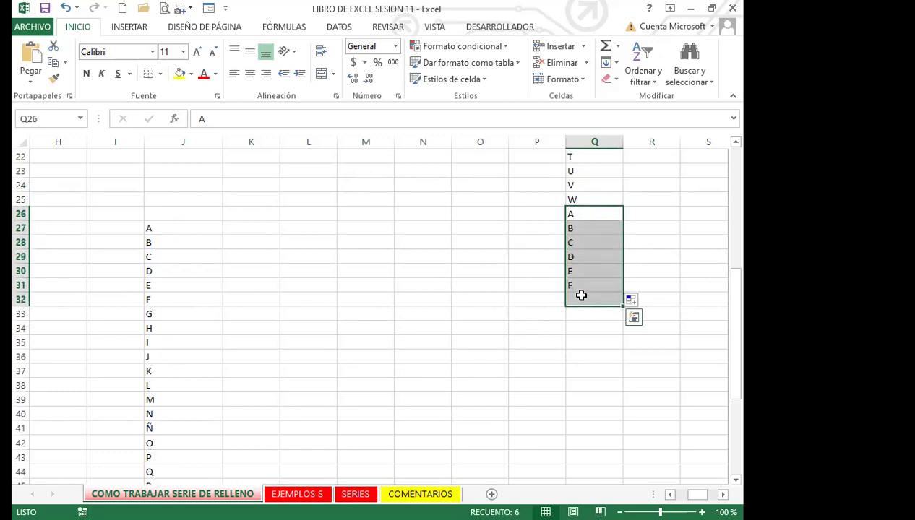
key(Delete)
scroll(592, 238, up, 7)
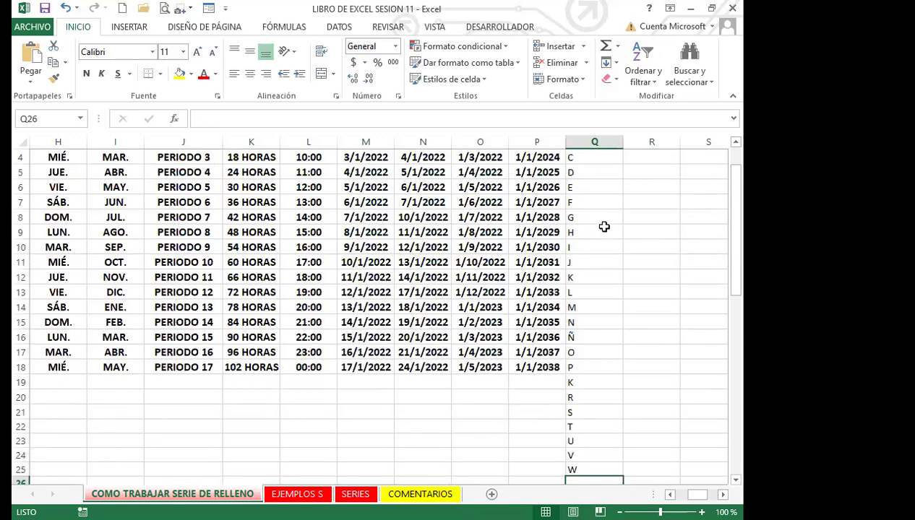
click(592, 193)
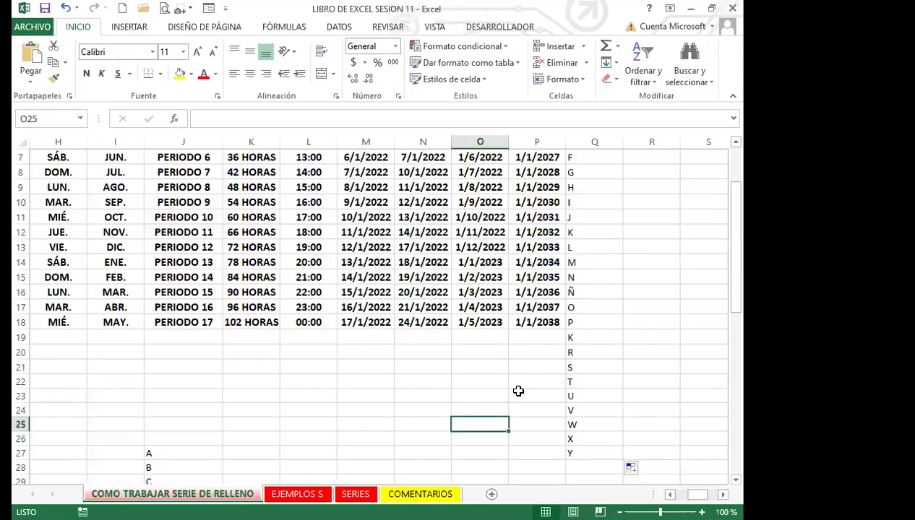
- Look through the EJEMPLOS S, SERIES and COMENTARIOS sheets and return to COMO TRABAJAR SERIE DE RELLENO
click(258, 398)
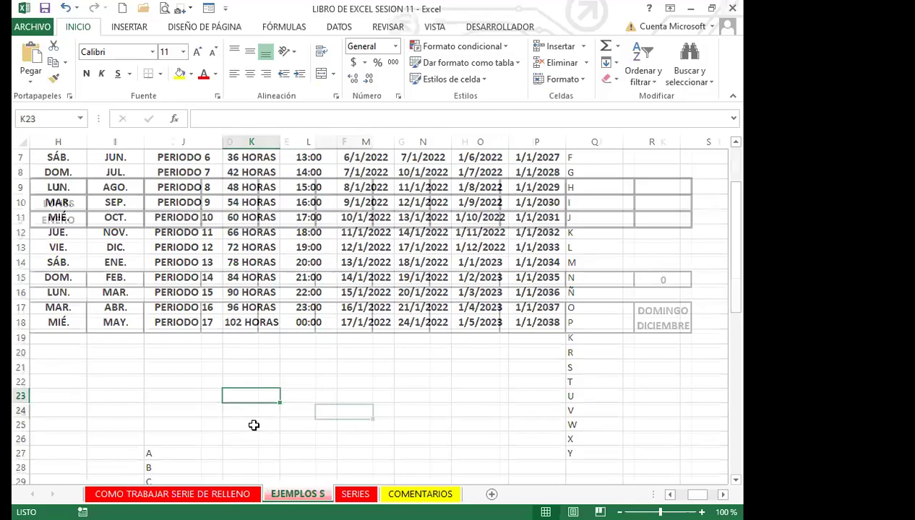
click(355, 493)
click(420, 494)
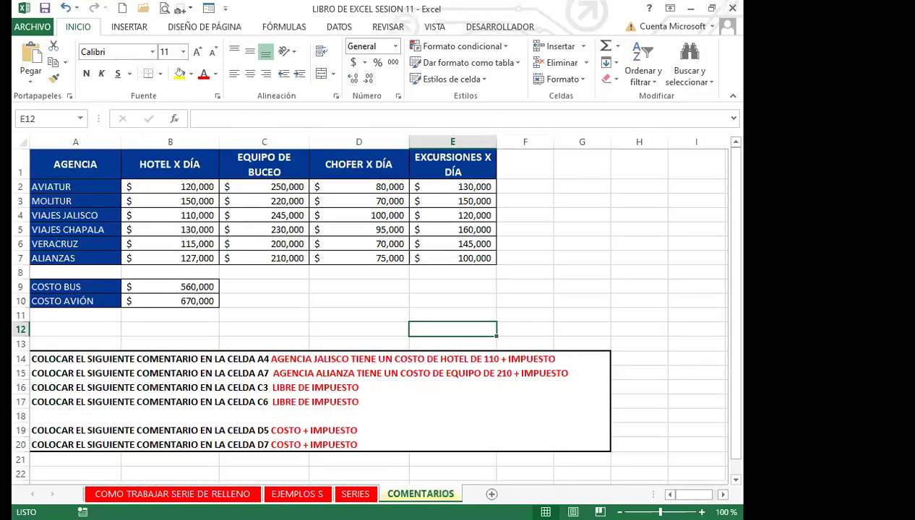
click(355, 494)
click(297, 493)
click(172, 494)
- Examine the letter lists in columns J and Q of the fill series sheet
scroll(173, 394, up, 1)
scroll(196, 382, down, 5)
scroll(196, 380, up, 1)
scroll(221, 369, down, 4)
click(221, 369)
scroll(221, 369, down, 12)
scroll(222, 365, up, 17)
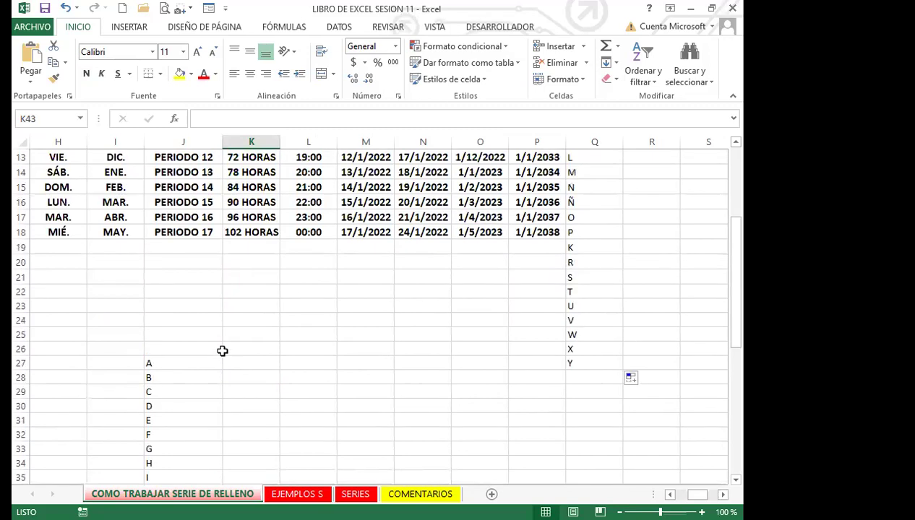
click(254, 277)
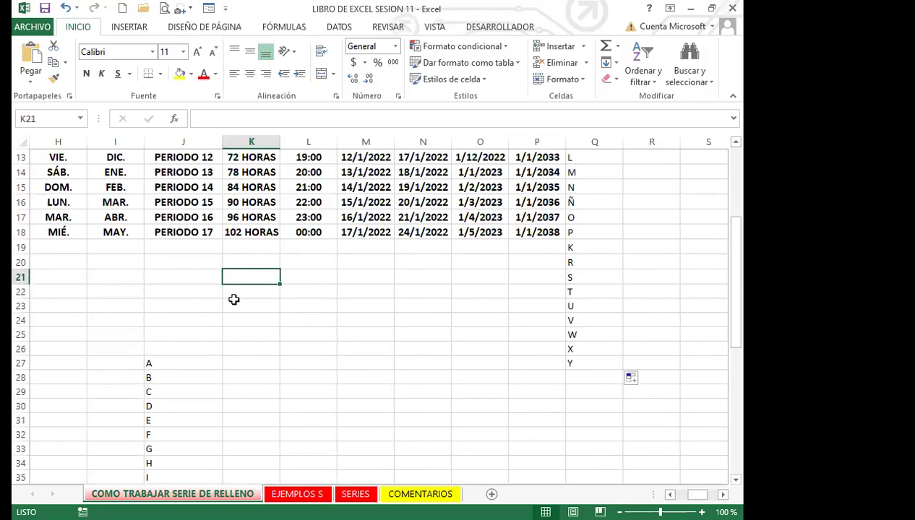
- Examine the number, day and month exercise tables on the EJEMPLOS S sheet
key(ctrl+Page_Down)
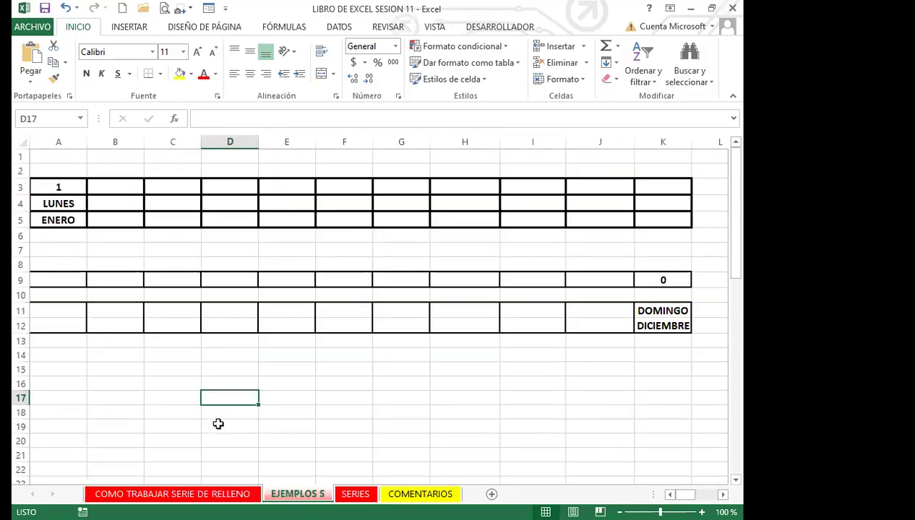
scroll(326, 345, down, 3)
scroll(327, 346, down, 2)
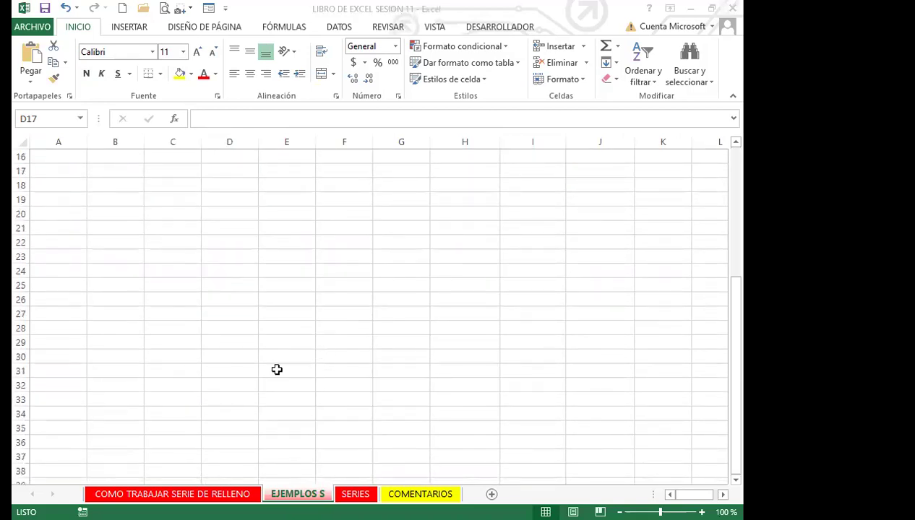
scroll(272, 357, up, 5)
scroll(300, 347, down, 4)
scroll(305, 351, down, 9)
scroll(296, 351, up, 13)
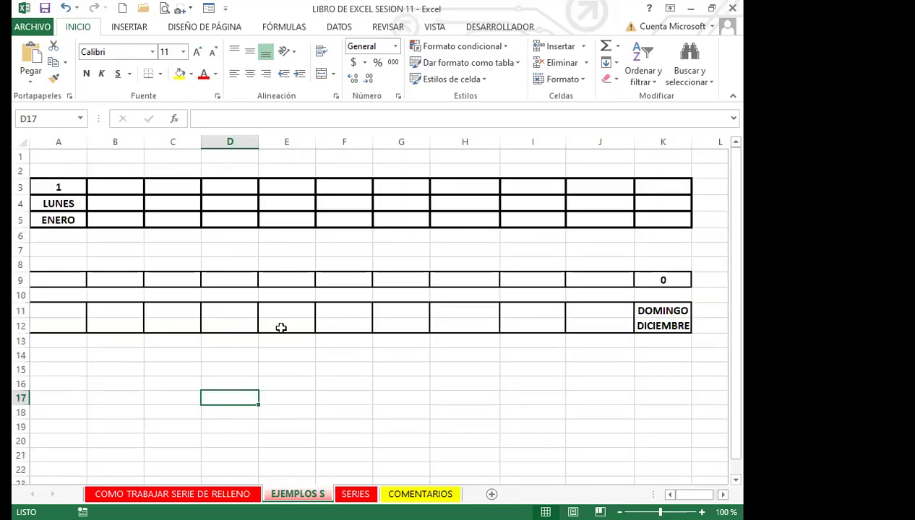
- Return to COMO TRABAJAR SERIE DE RELLENO and review the alphabet listed in column J from row 27
key(ctrl+Page_Up)
scroll(231, 362, down, 9)
scroll(240, 365, down, 3)
scroll(309, 357, up, 9)
scroll(302, 367, up, 3)
scroll(282, 377, down, 3)
click(252, 287)
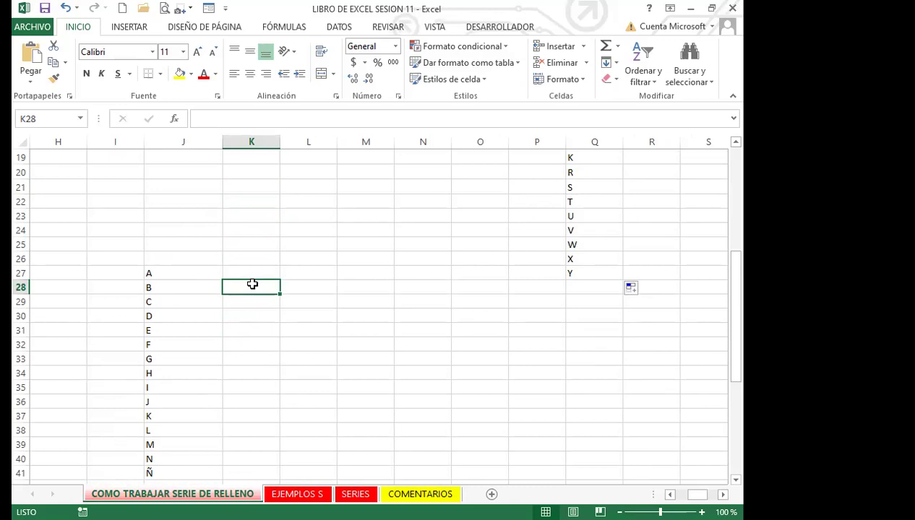
- Enter ESTE, OESTE, SUR and NORTE in cells K28 to K31, beside the alphabet list
text(ESTE)
key(Return)
text(OESTE)
key(Return)
text(SUR)
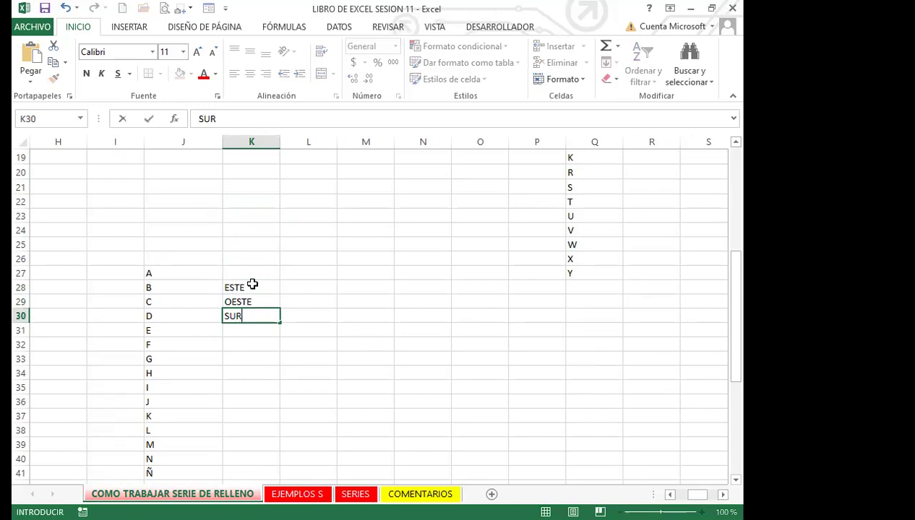
key(Return)
text(NORTE)
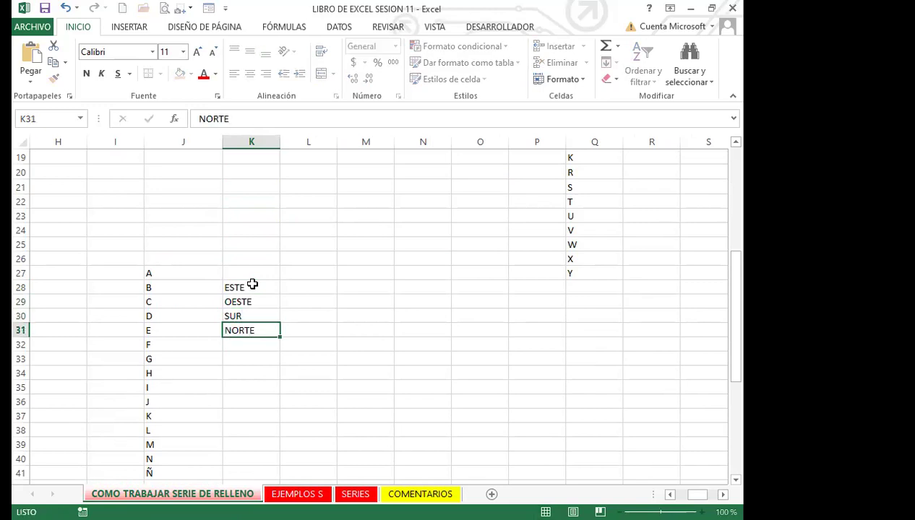
key(Return)
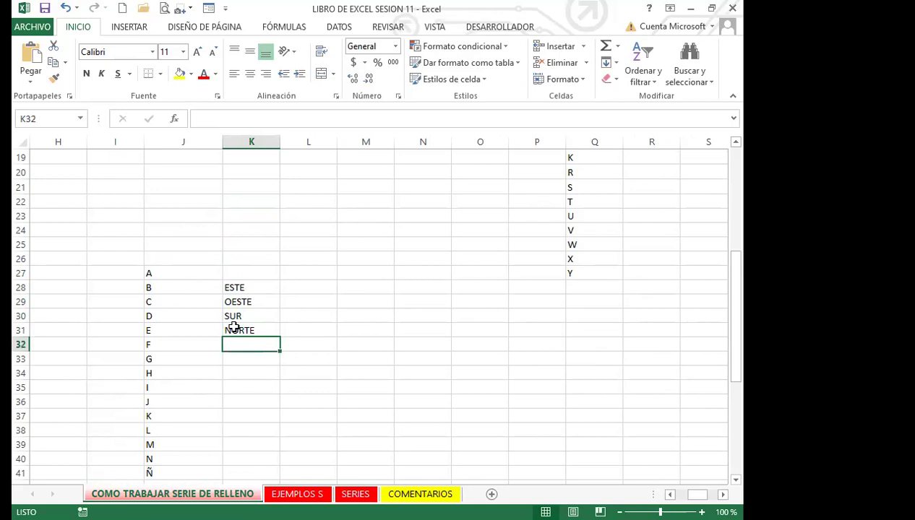
click(254, 318)
click(256, 329)
click(258, 289)
drag(258, 291, 257, 330)
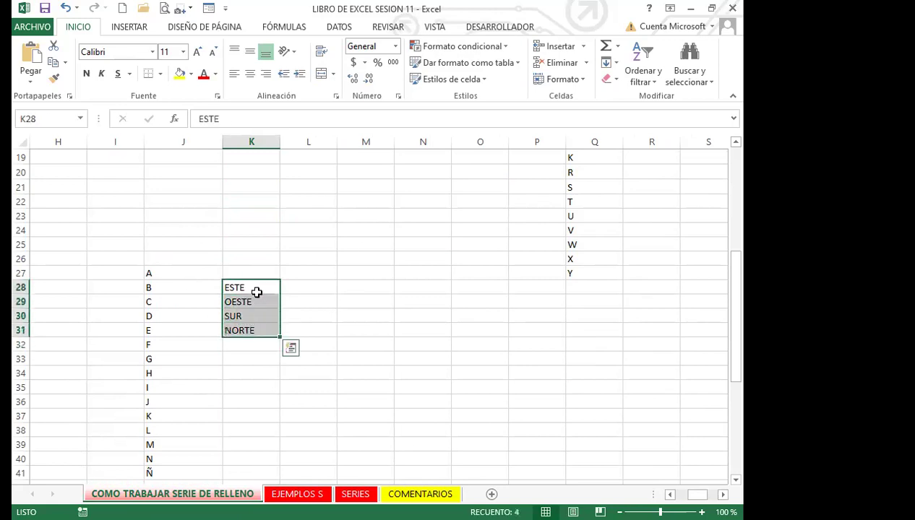
click(253, 328)
click(249, 344)
click(257, 290)
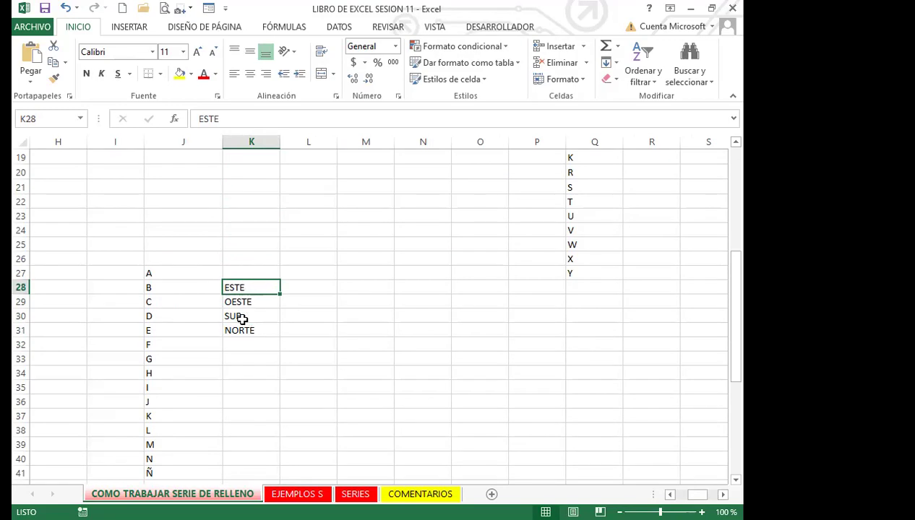
- Try to fill a compass-point series from ESTE in M24 down to M28, and clear those cells
click(376, 227)
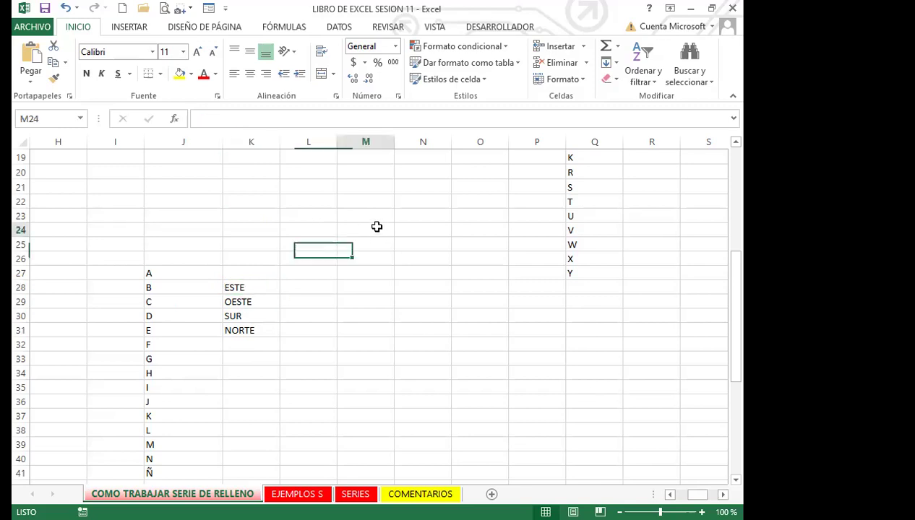
text(ESTE)
key(Return)
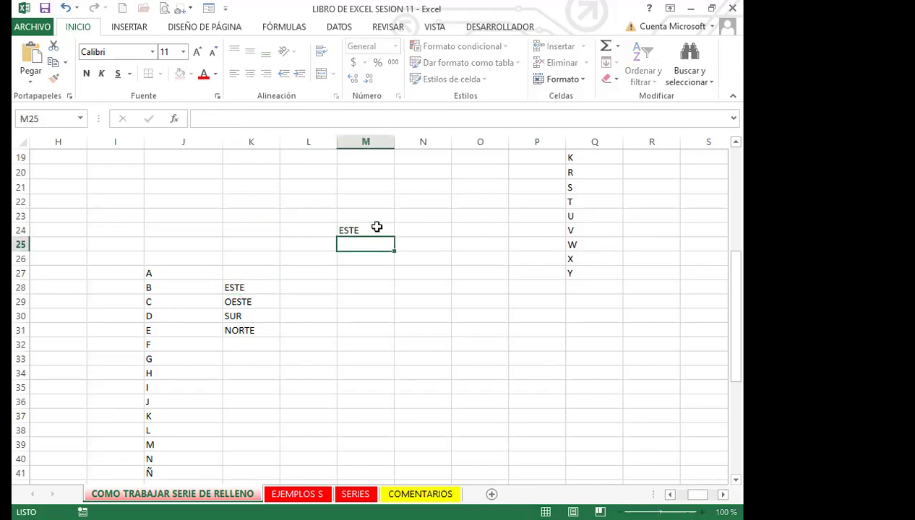
click(376, 227)
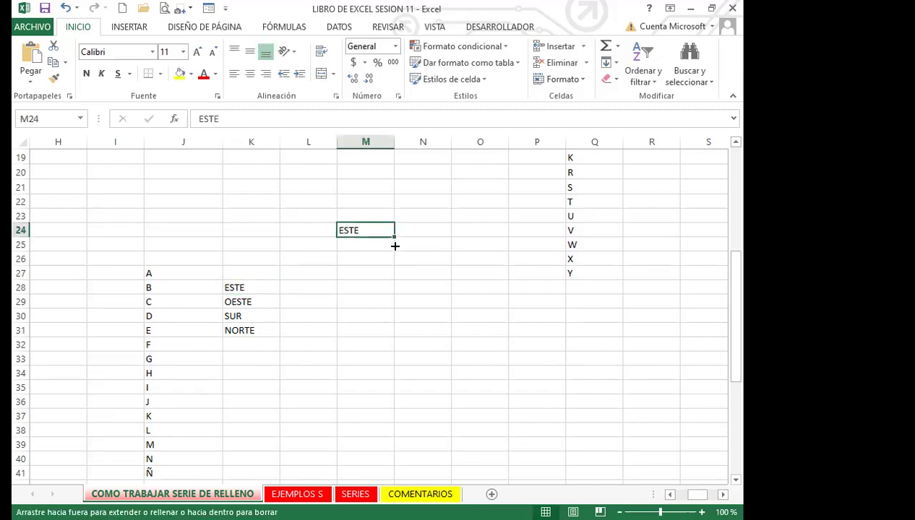
drag(319, 261, 361, 287)
key(Delete)
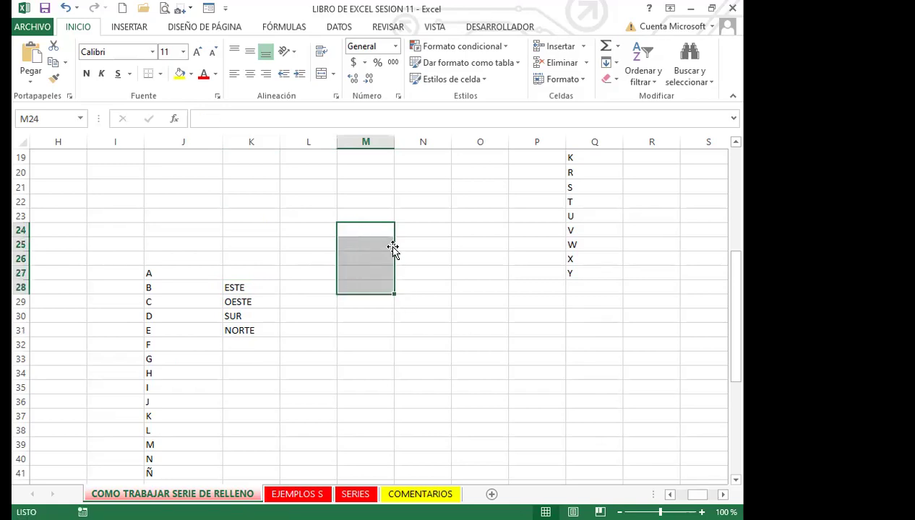
click(354, 230)
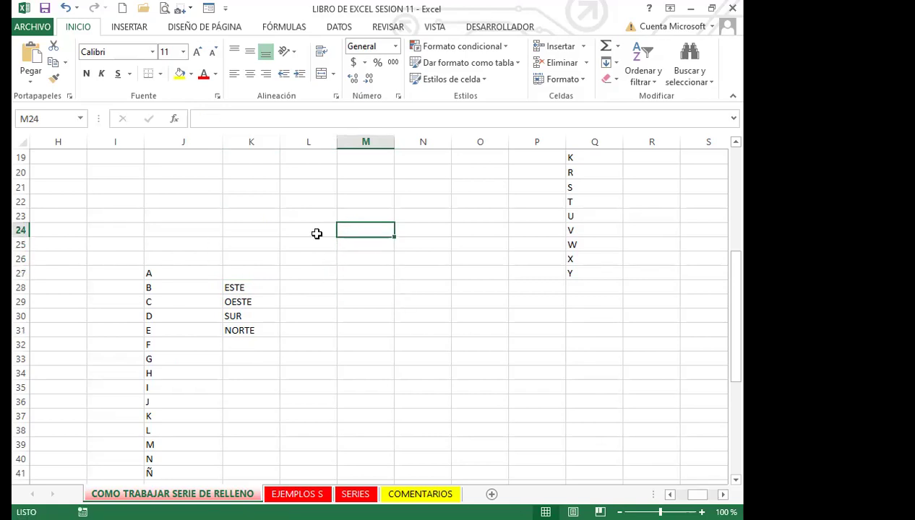
- Open the custom lists editor from Excel's advanced options
click(249, 288)
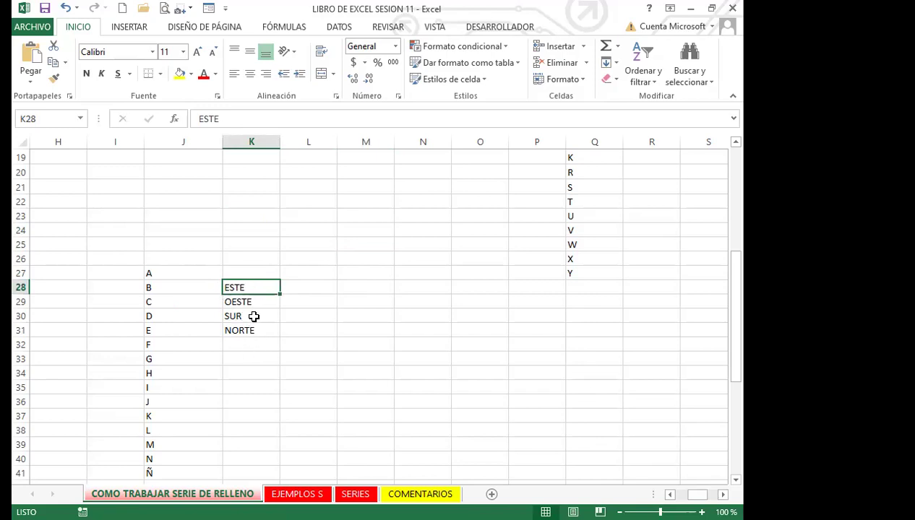
click(289, 321)
click(307, 325)
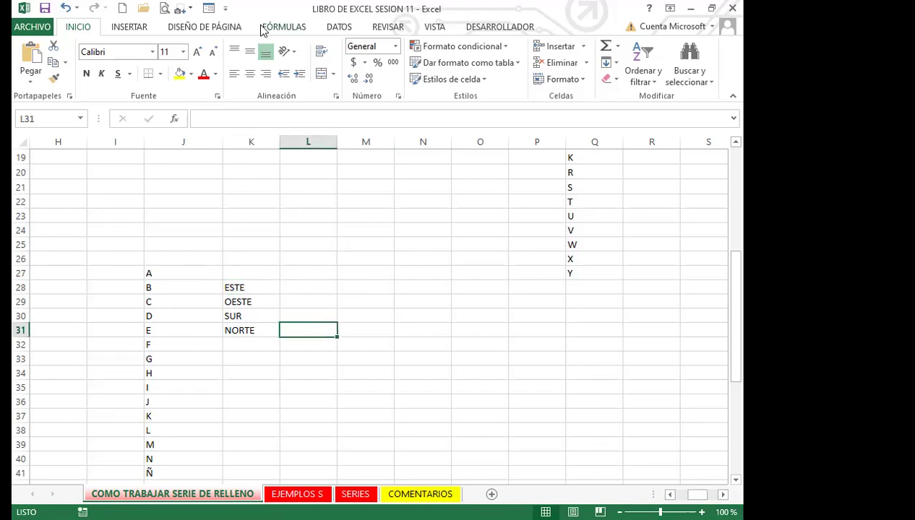
click(225, 8)
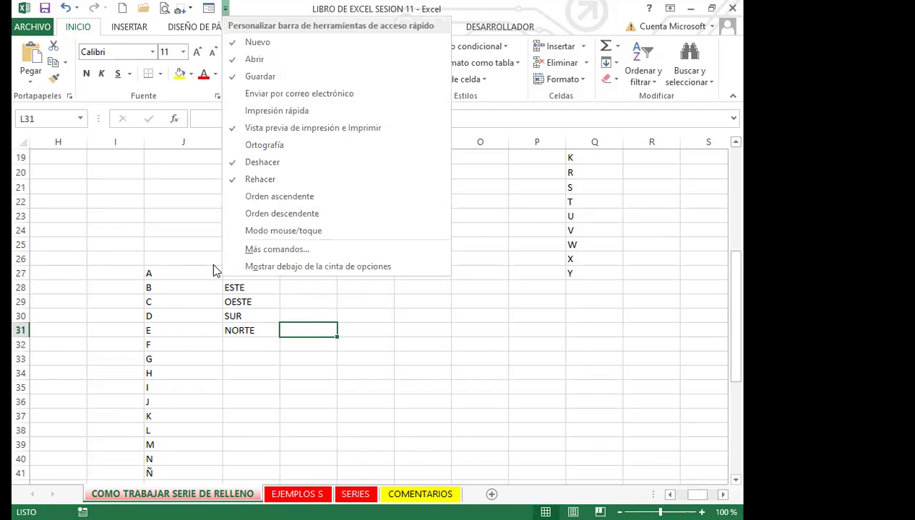
click(277, 249)
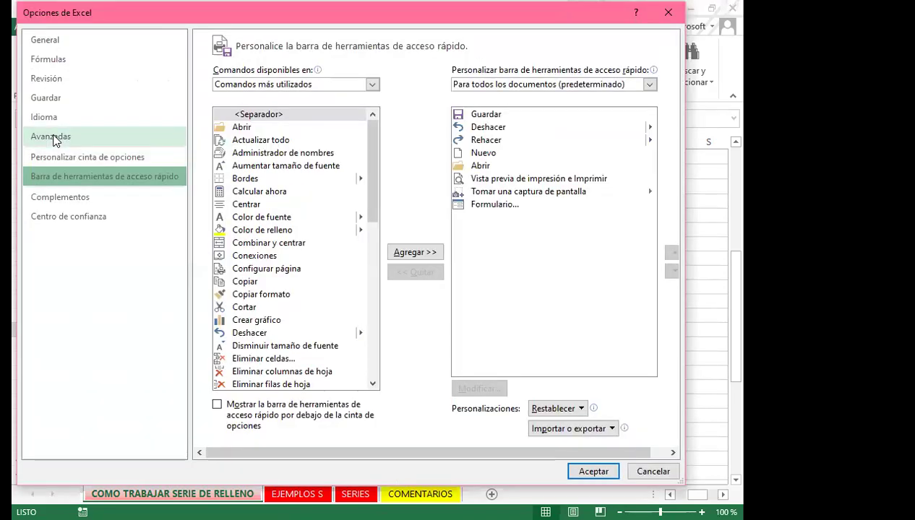
click(53, 137)
drag(670, 108, 666, 389)
scroll(664, 389, down, 4)
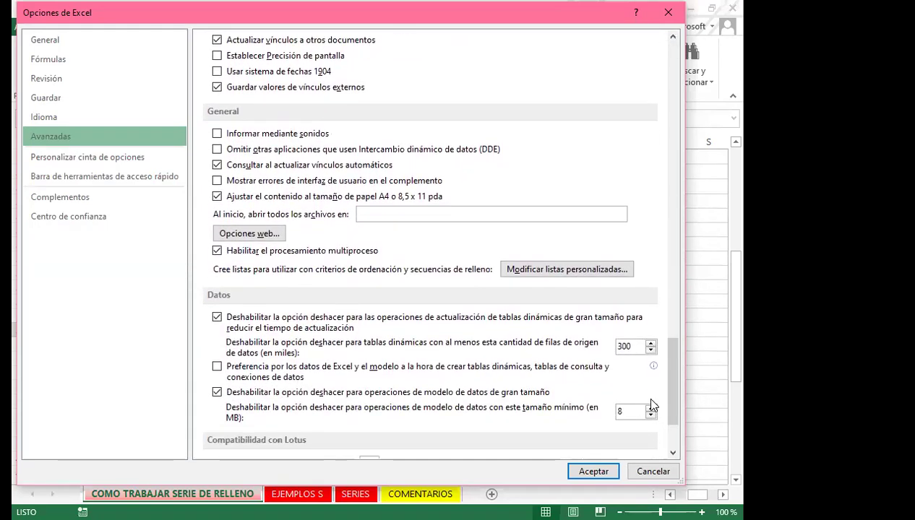
click(590, 273)
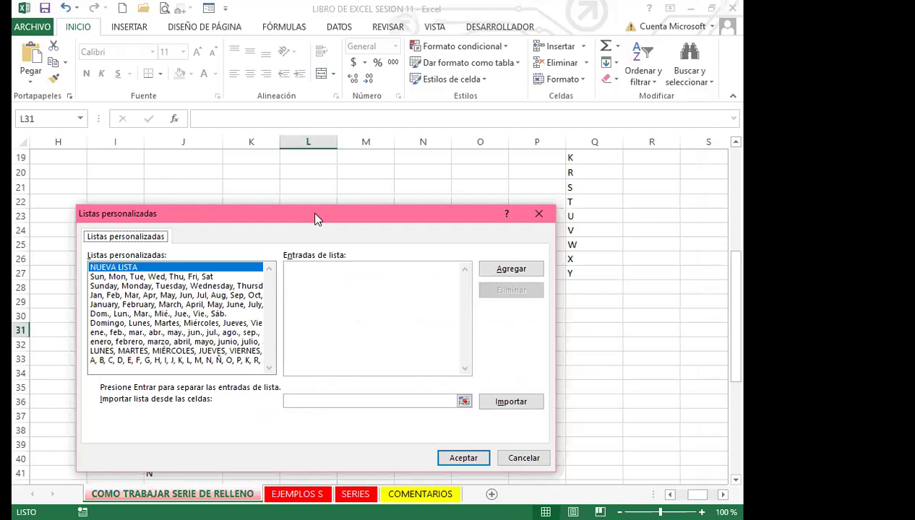
- Import cells K28:K31 as a new custom list and accept the Excel options
drag(315, 218, 522, 112)
click(511, 172)
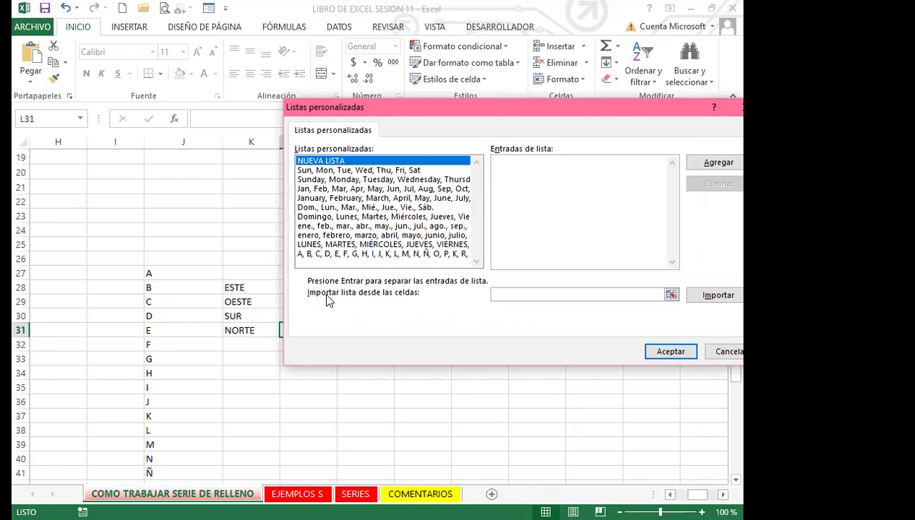
click(498, 294)
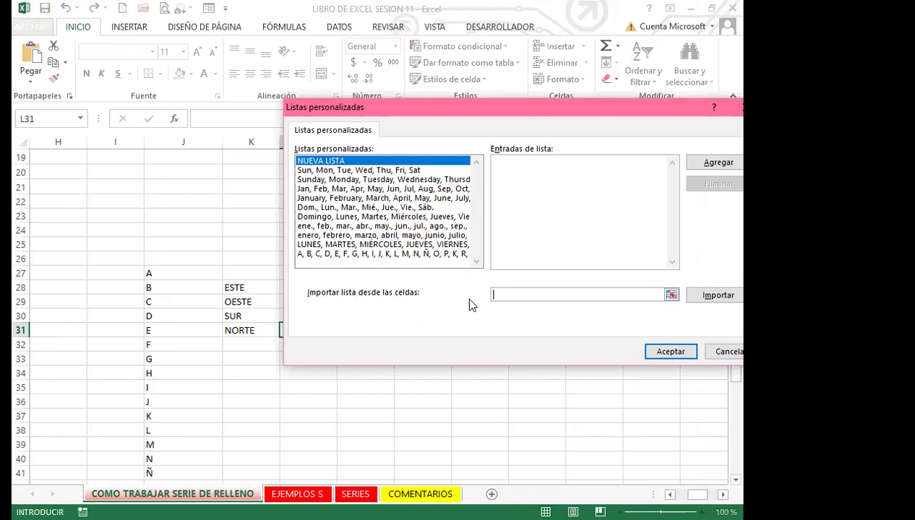
click(254, 287)
drag(254, 287, 253, 330)
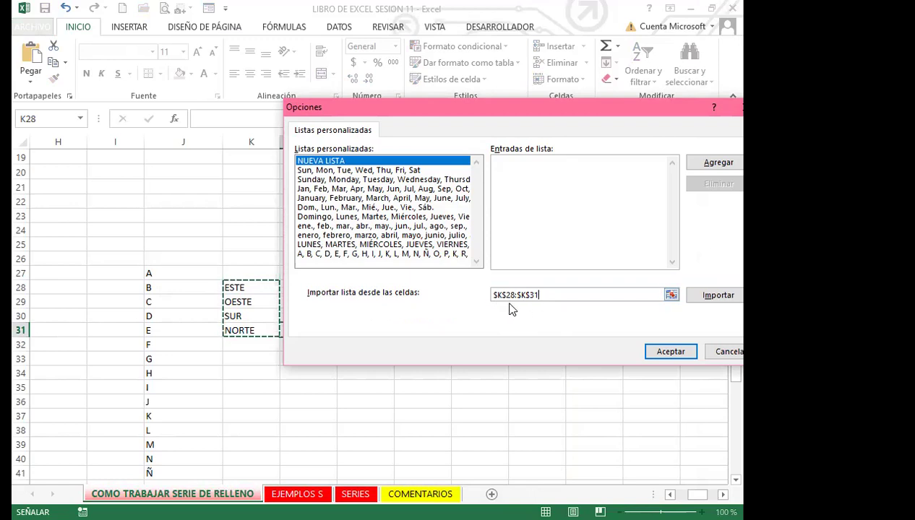
click(718, 296)
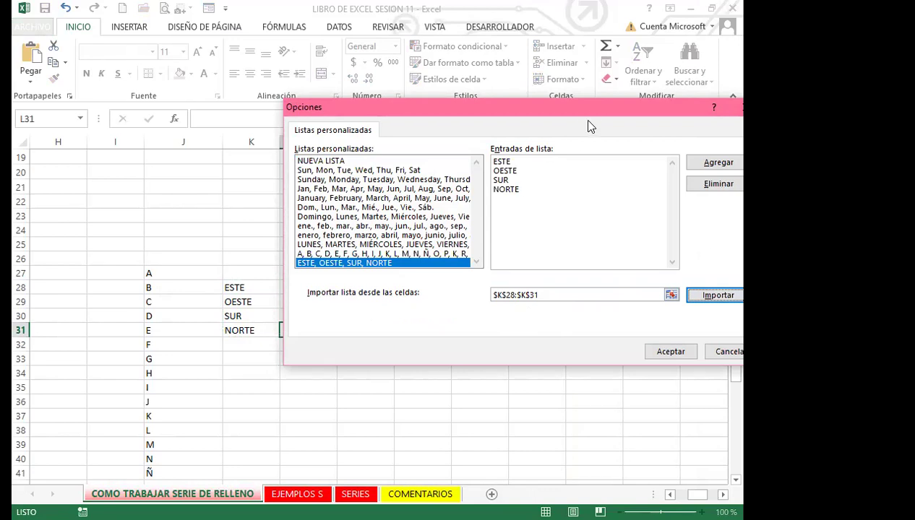
drag(445, 107, 297, 87)
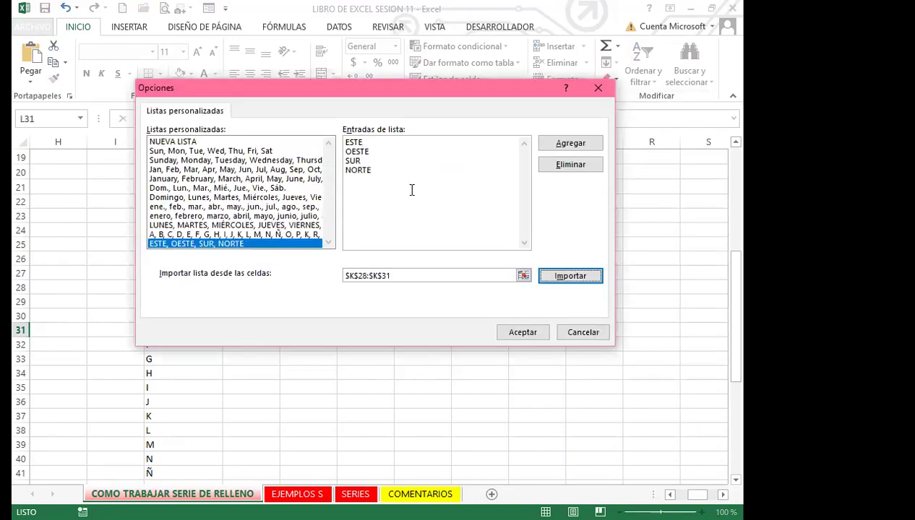
click(524, 337)
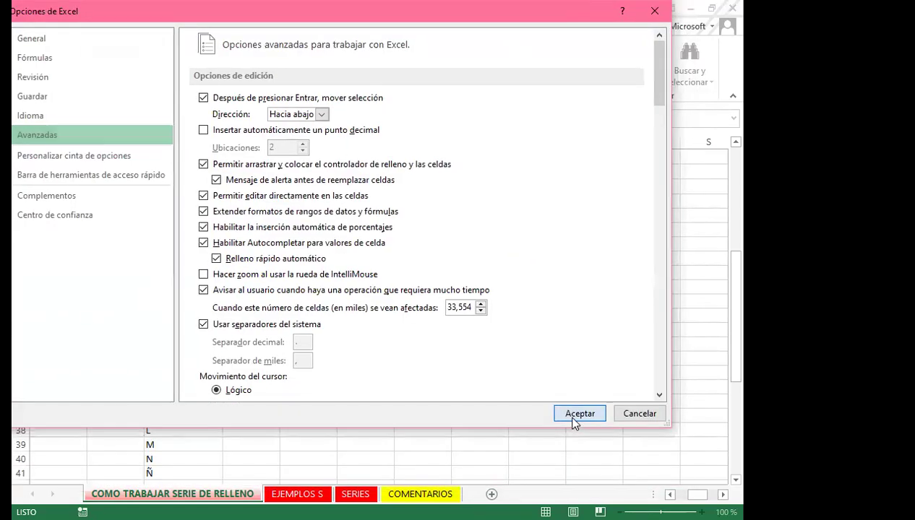
click(573, 419)
- Enter SUR in cell R2 and fill the compass-point series down to R10
click(351, 249)
scroll(351, 249, up, 6)
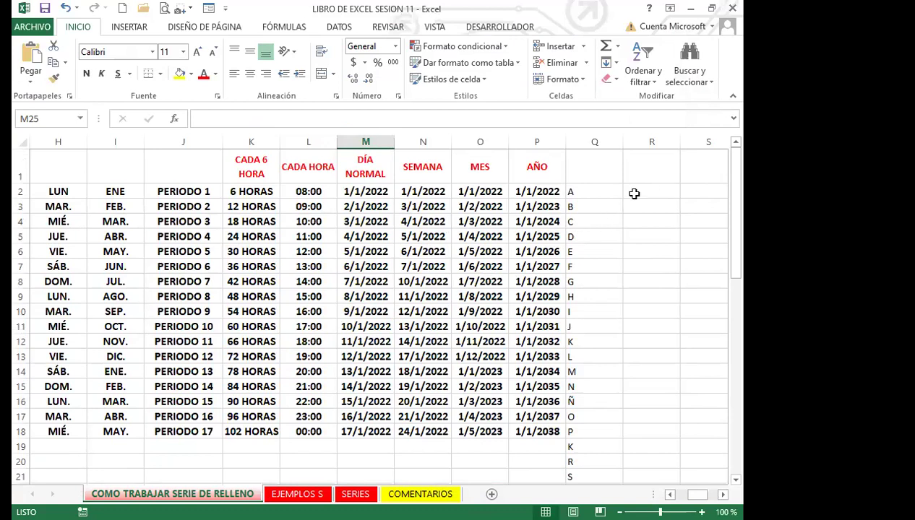
click(651, 187)
text(SU)
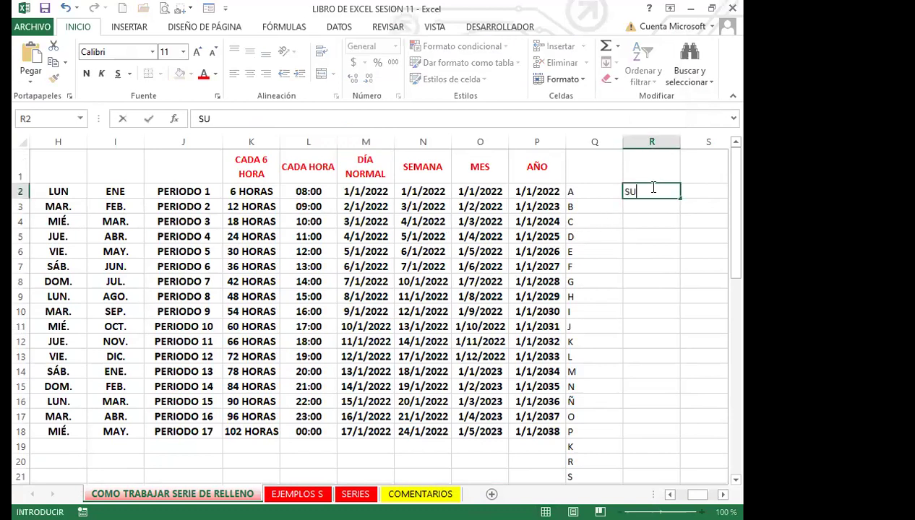
text(R)
key(Return)
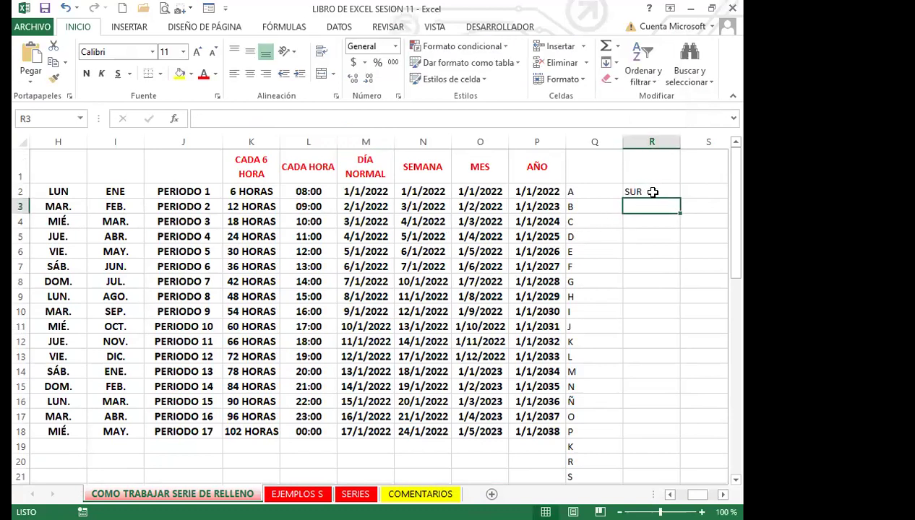
click(652, 197)
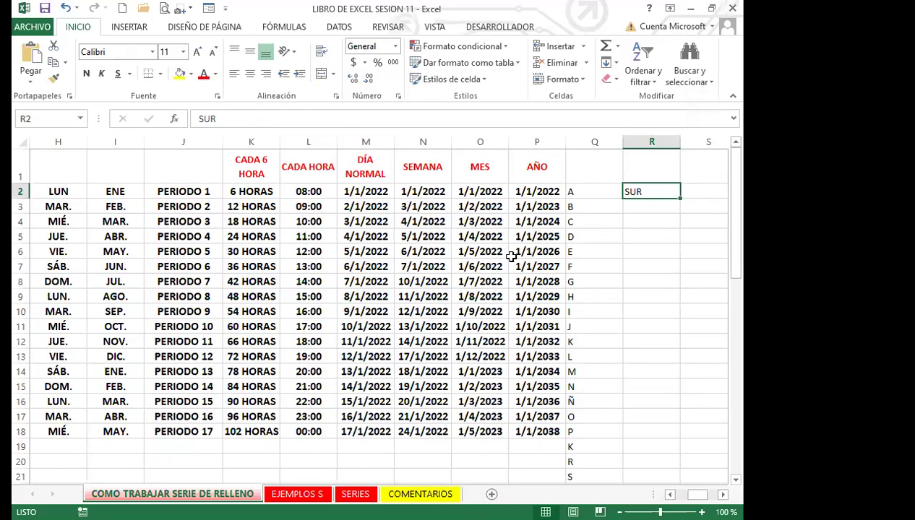
drag(681, 197, 679, 268)
drag(679, 320, 679, 318)
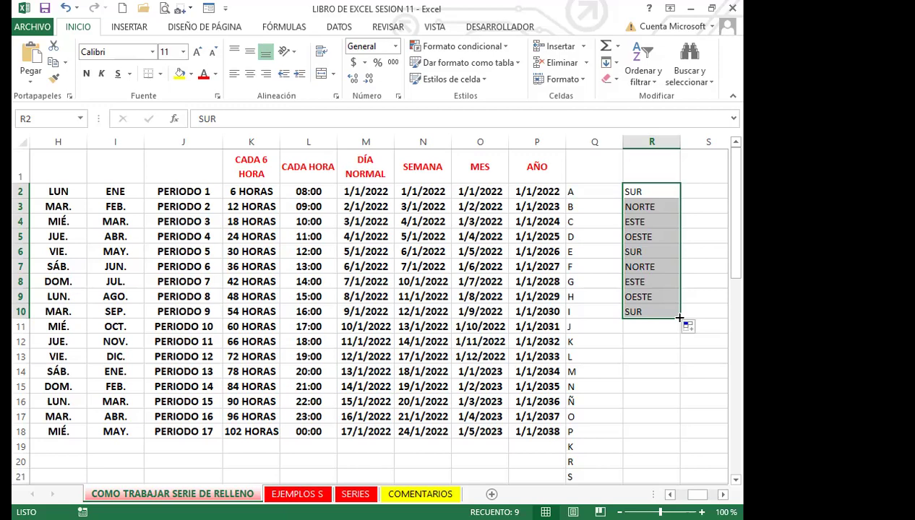
- Compare the compass-point series in column R with the source list in K28:K31
scroll(387, 342, down, 3)
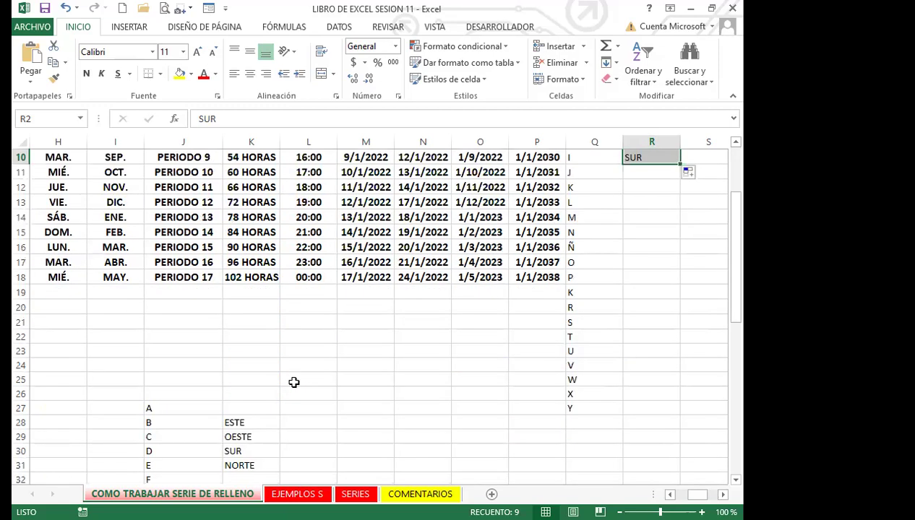
scroll(578, 375, up, 2)
click(658, 272)
scroll(657, 264, up, 1)
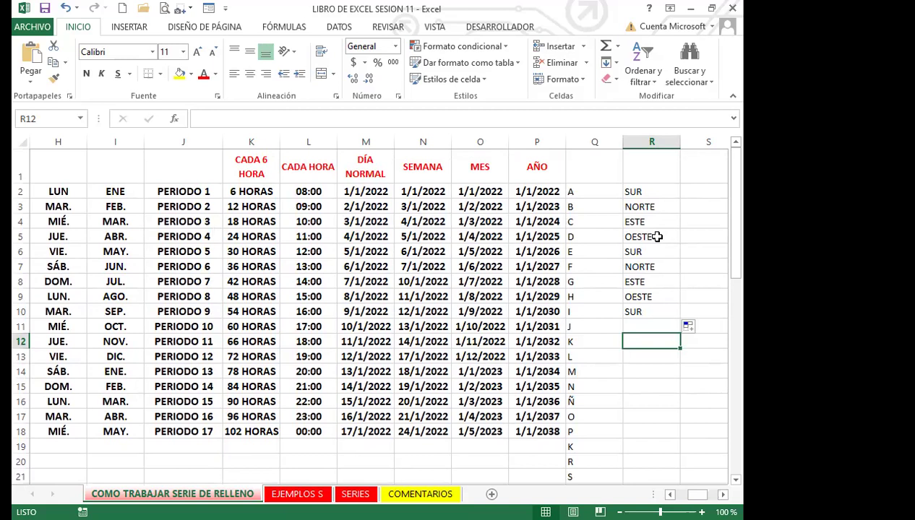
click(480, 311)
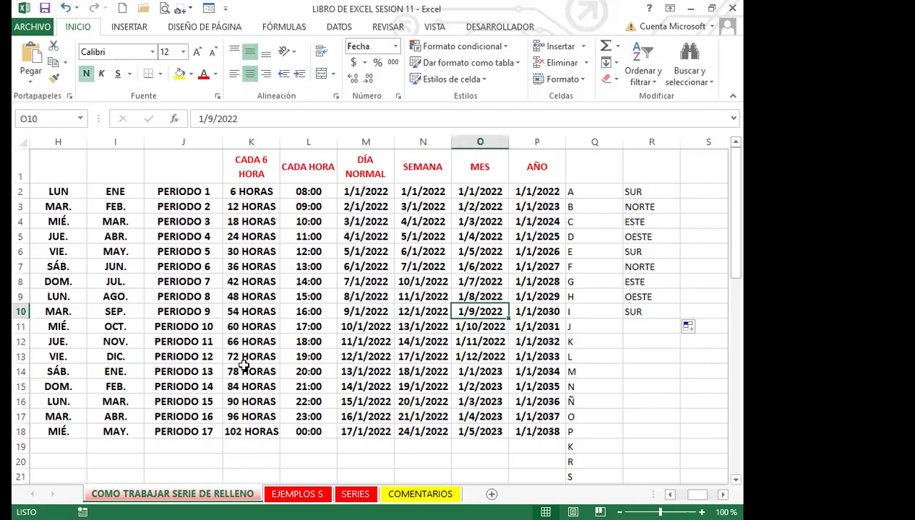
scroll(221, 354, down, 1)
scroll(238, 352, up, 2)
- On the EJEMPLOS S sheet, extend the number 1 in A3 across to K3 as a fill series up to 11
key(ctrl+Page_Down)
key(Up)
key(Up)
key(Up)
key(Up)
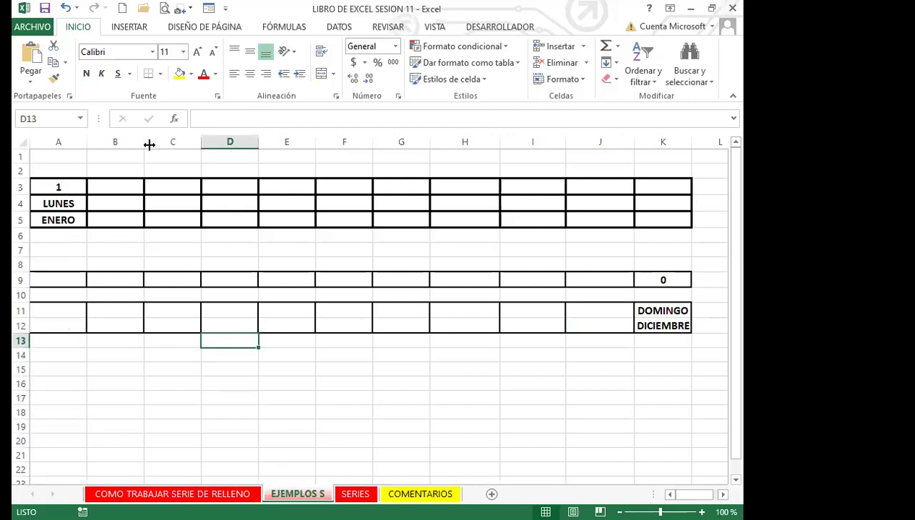
click(73, 188)
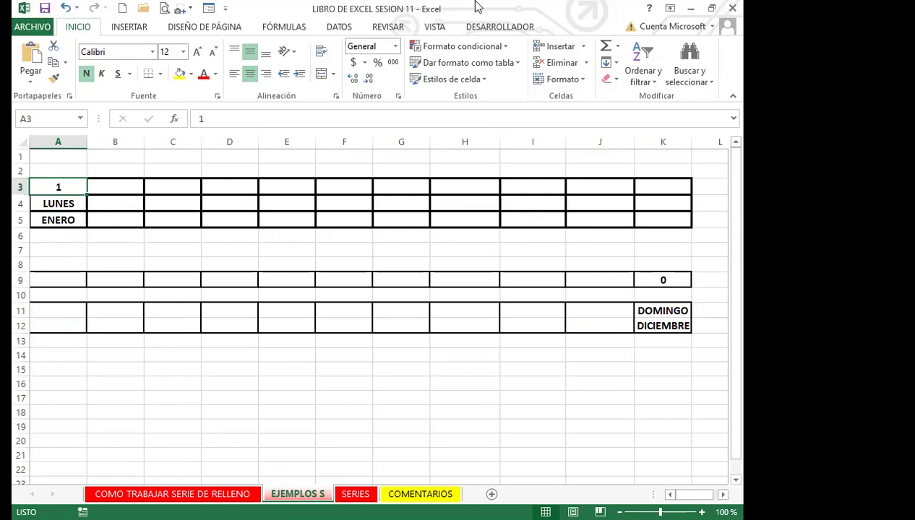
drag(87, 195, 678, 204)
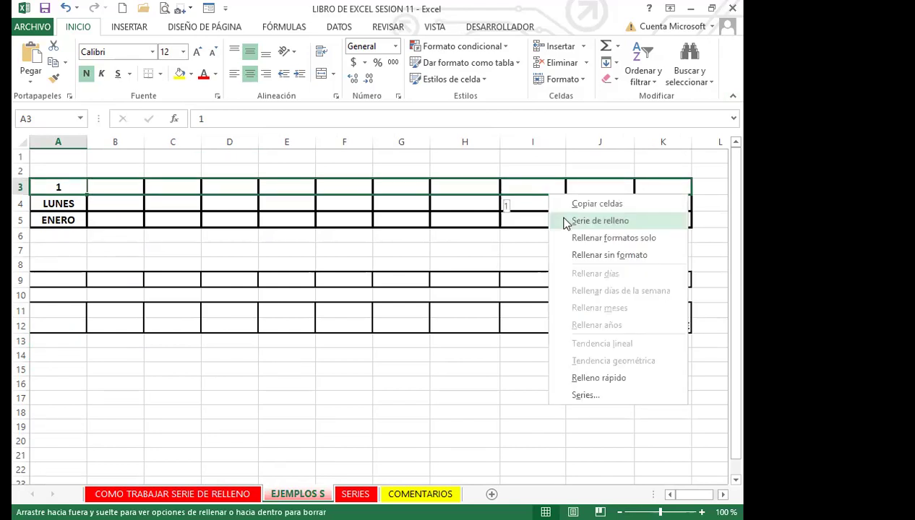
click(574, 220)
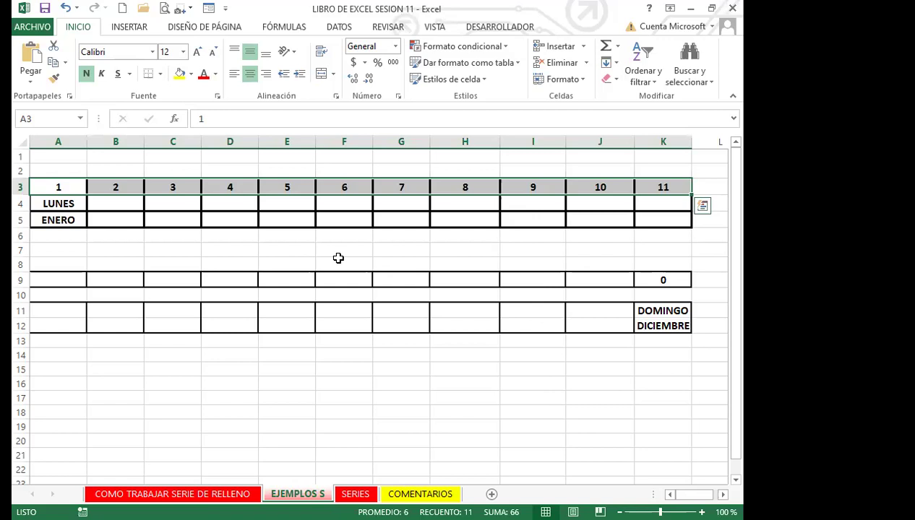
click(107, 203)
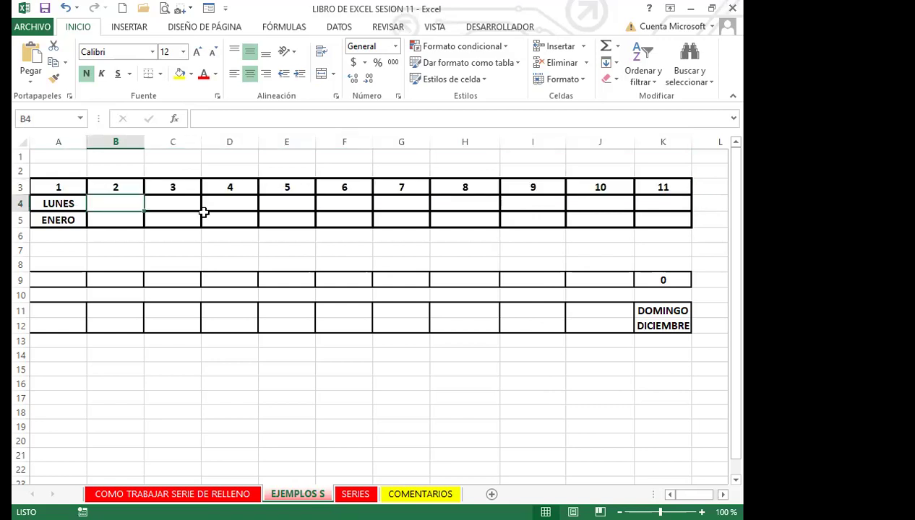
- Enter MARTES in B4 and extend the weekday series from A4:B4 across row 4 to K4
text(MARTES)
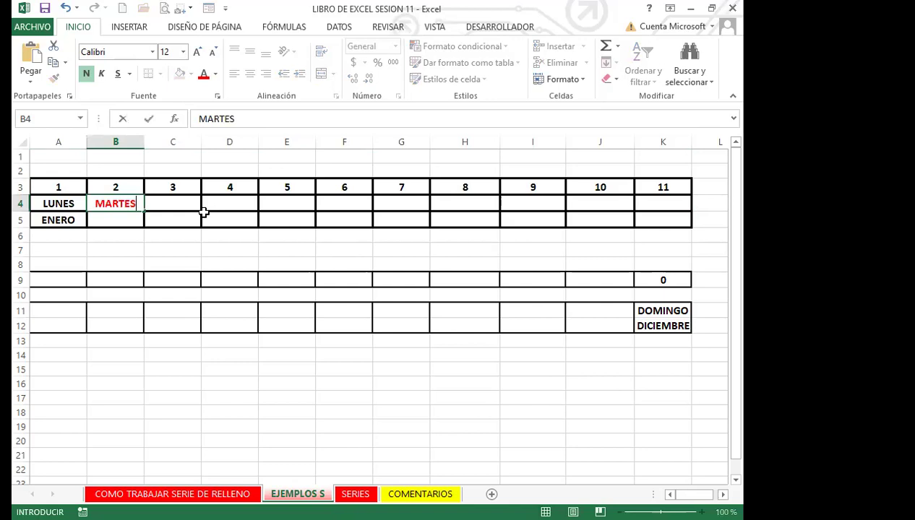
click(119, 229)
click(119, 205)
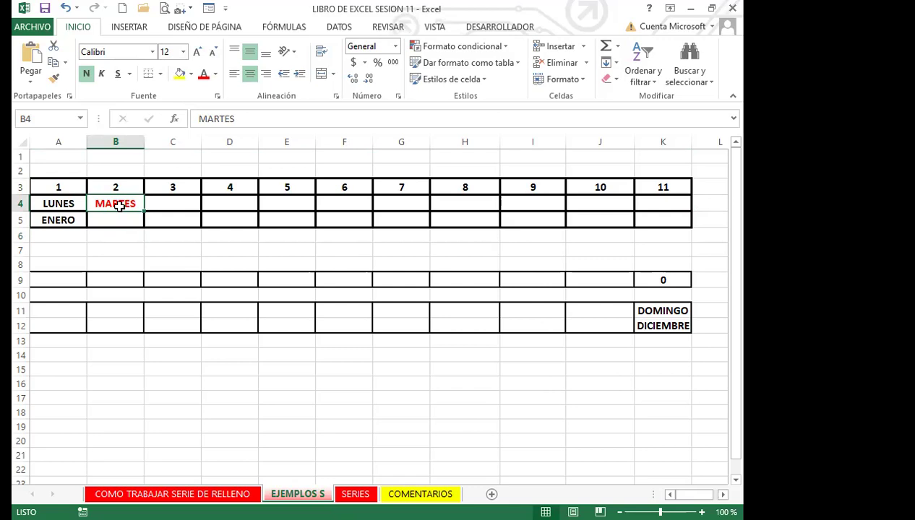
drag(84, 204, 672, 204)
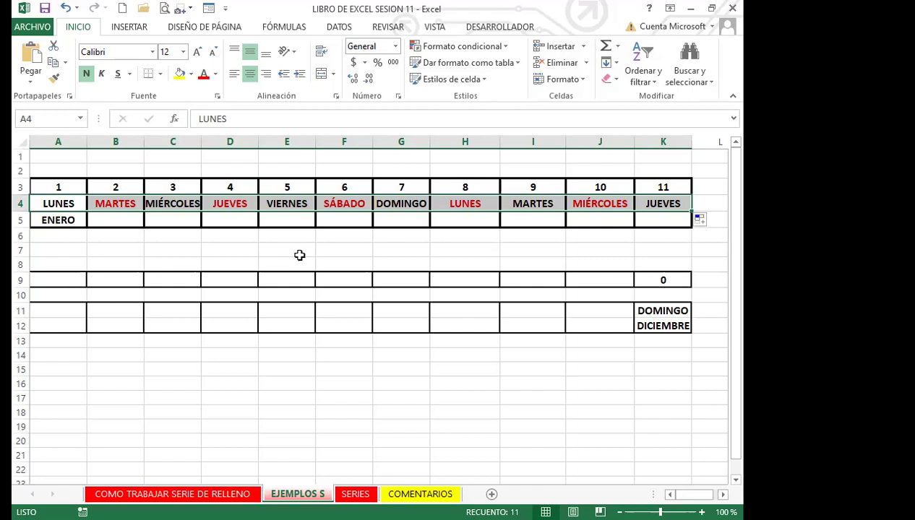
- Continue the month row by entering FEBRERO in B5 and MARZO in C5
click(120, 219)
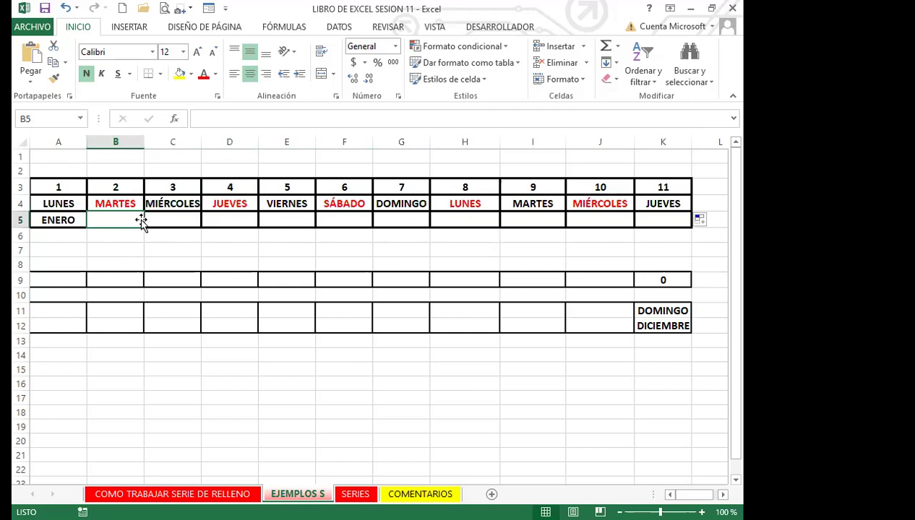
text(FEBRERO)
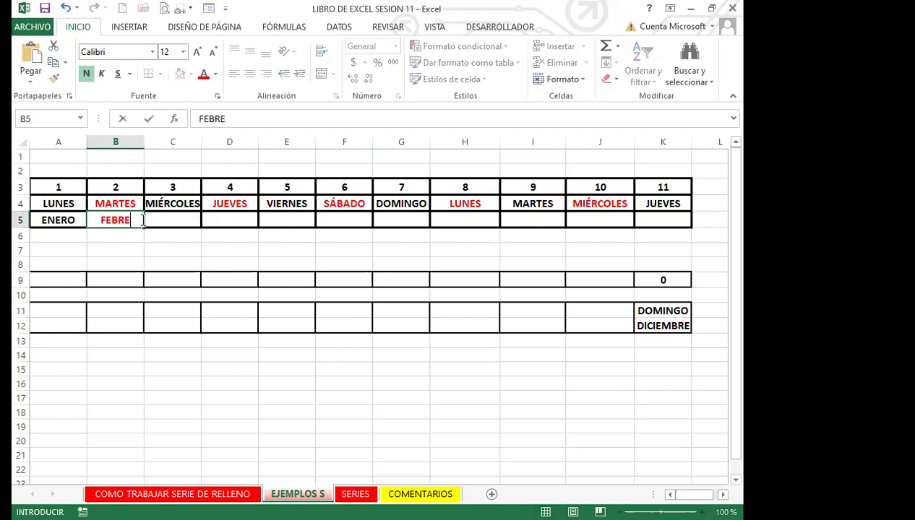
click(160, 219)
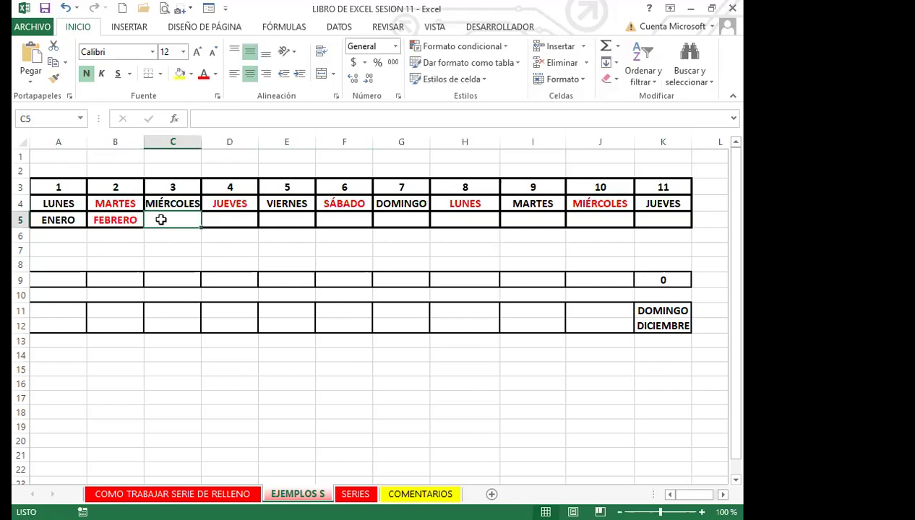
text(MARZO)
click(140, 237)
click(169, 228)
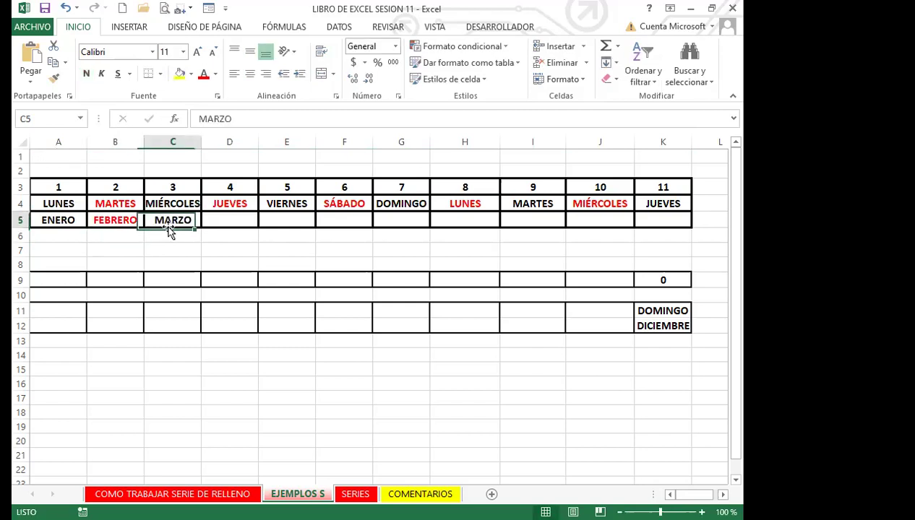
- Color MARZO in C5 yellow and extend the month series from A5:C5 across to K5, keeping the alternating font colors
click(214, 78)
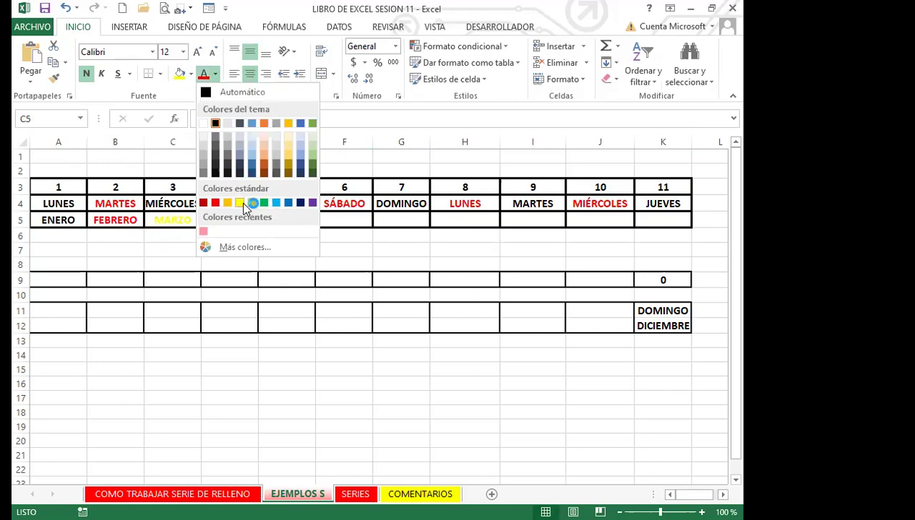
click(241, 203)
click(91, 232)
drag(81, 224, 180, 220)
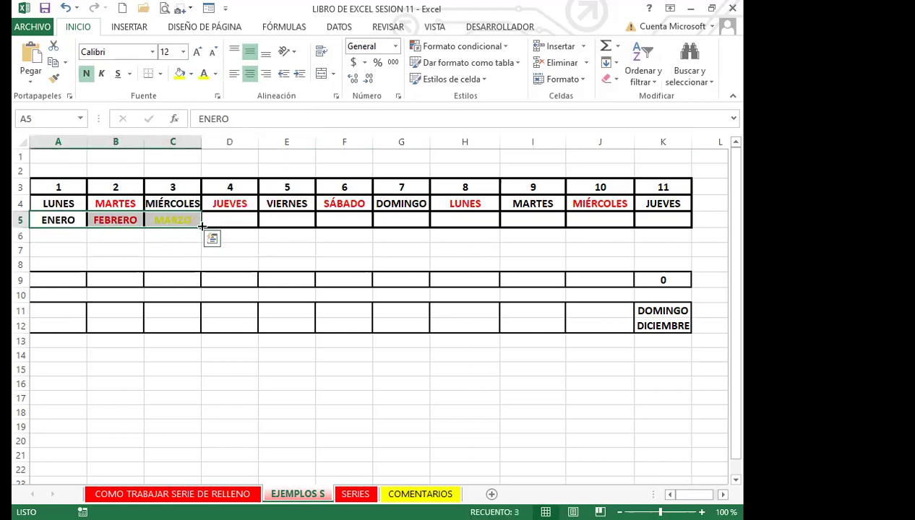
drag(258, 228, 657, 231)
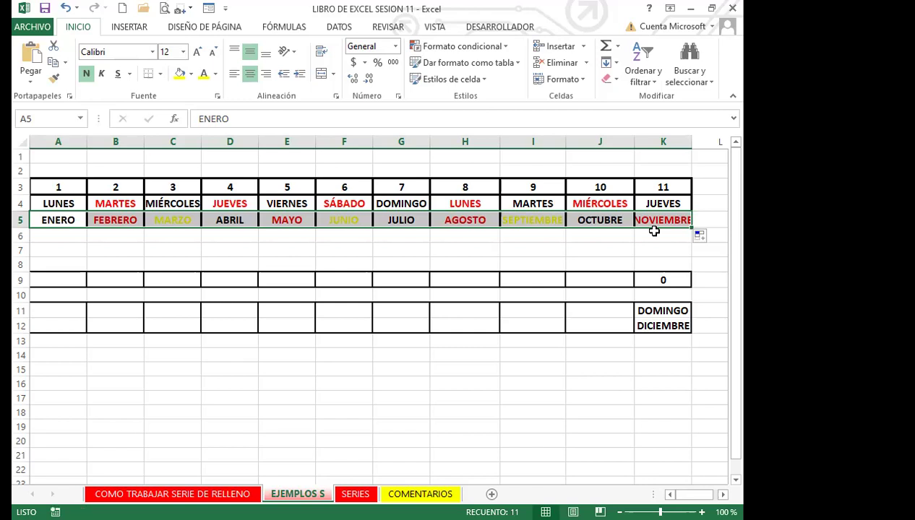
- Fill the number series backwards from 0 in K9 to -10 in A9
click(665, 282)
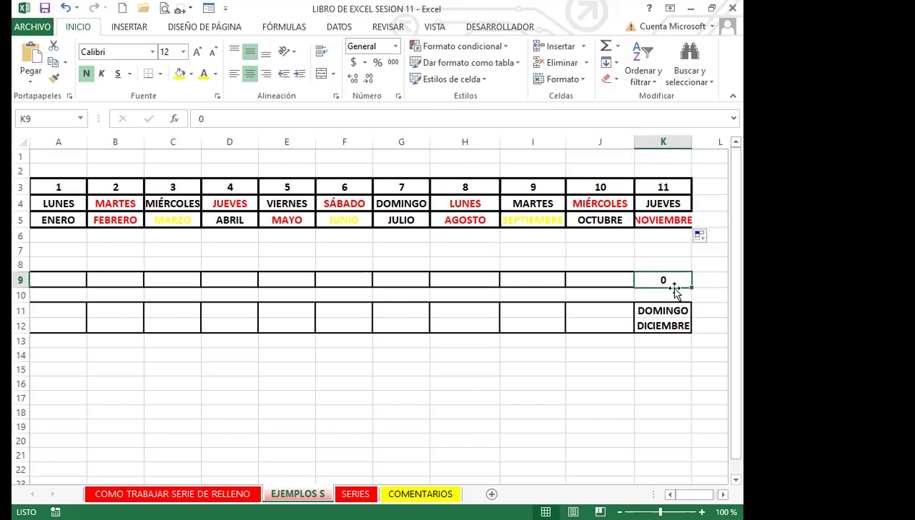
drag(692, 288, 78, 305)
click(532, 374)
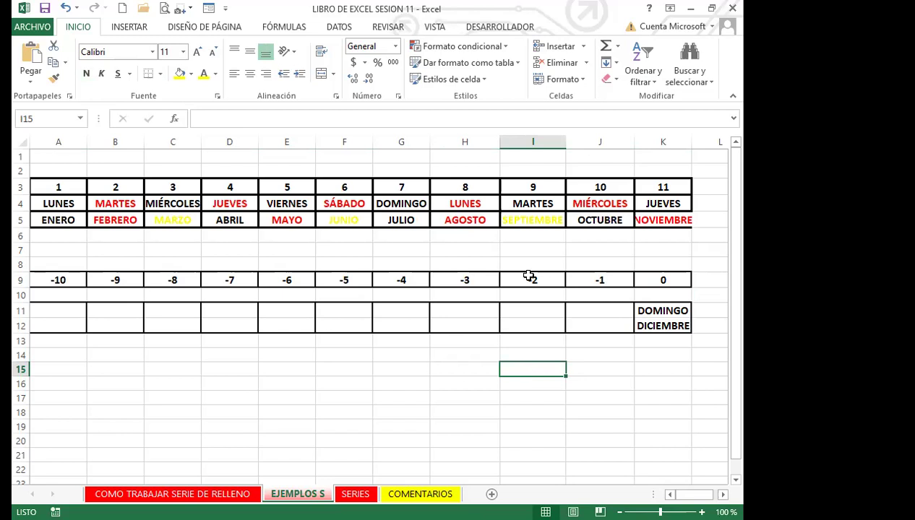
click(597, 282)
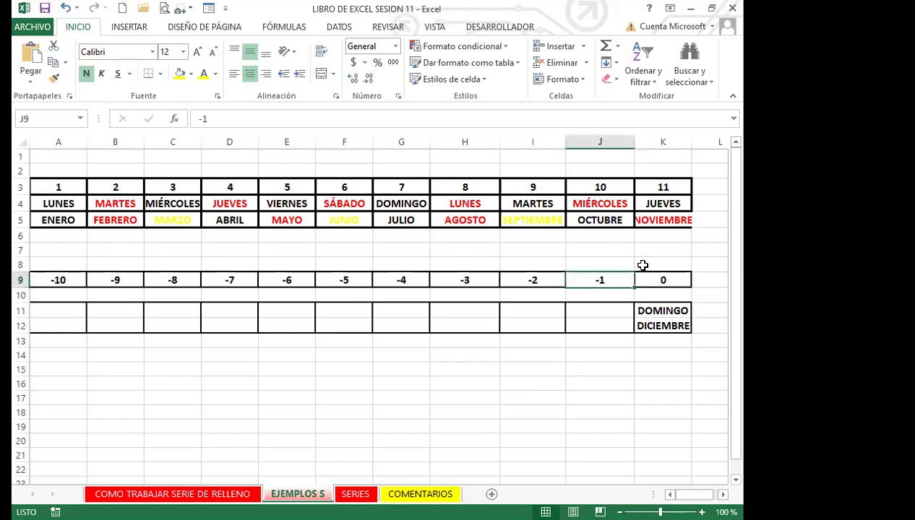
- Set K9 to 1 and refill the number series backwards along row 9 to -9 in A9
click(661, 279)
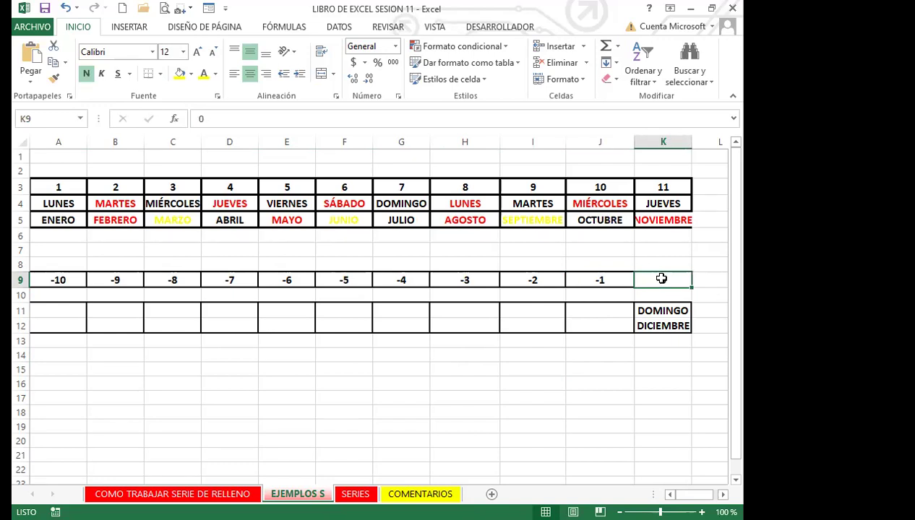
text(1)
key(Tab)
click(672, 283)
drag(692, 288, 89, 322)
click(603, 284)
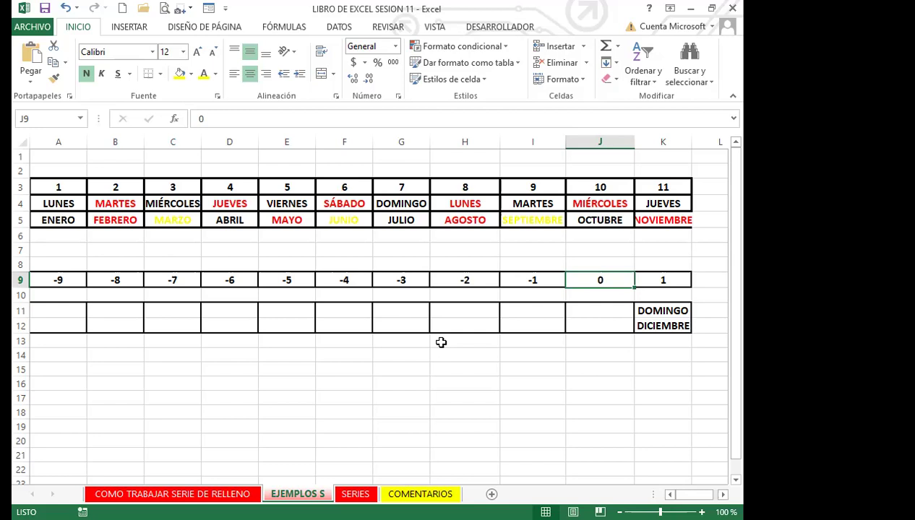
- Fill the weekday series backwards from DOMINGO in K11 to JUEVES in A11
click(638, 311)
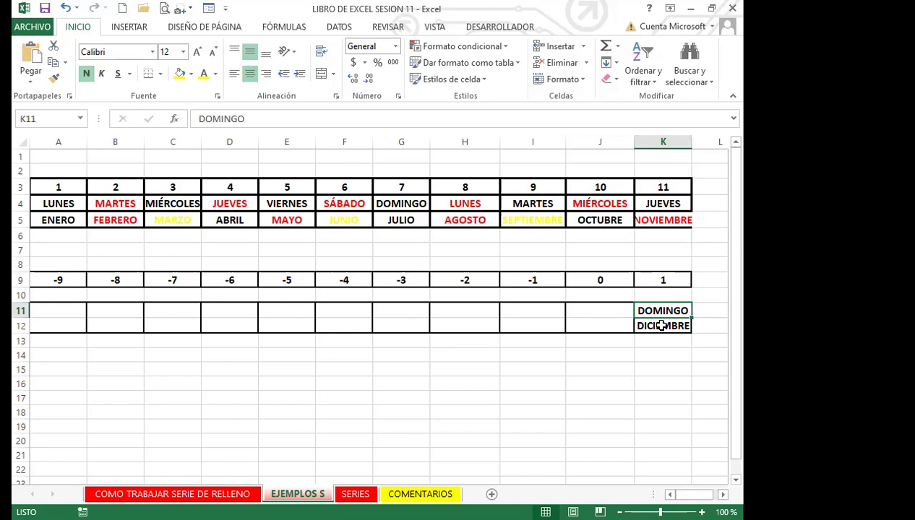
click(589, 313)
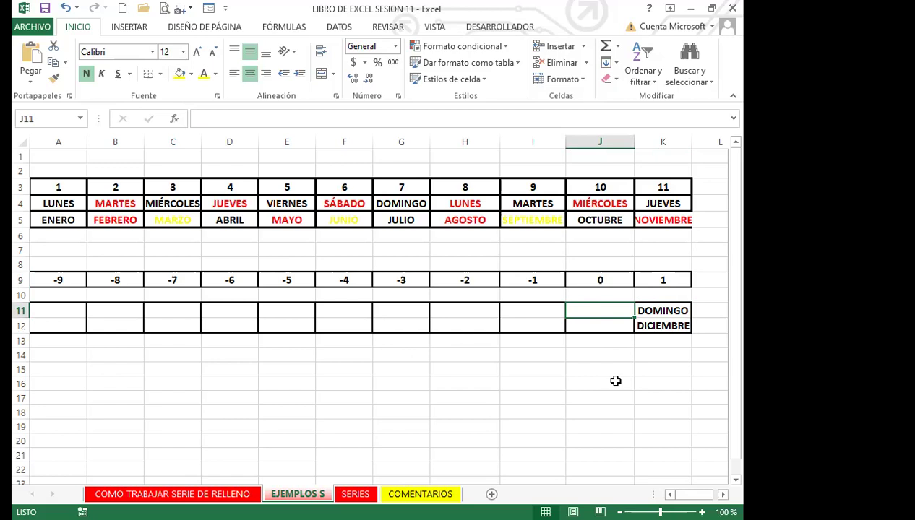
click(661, 309)
drag(690, 318, 30, 309)
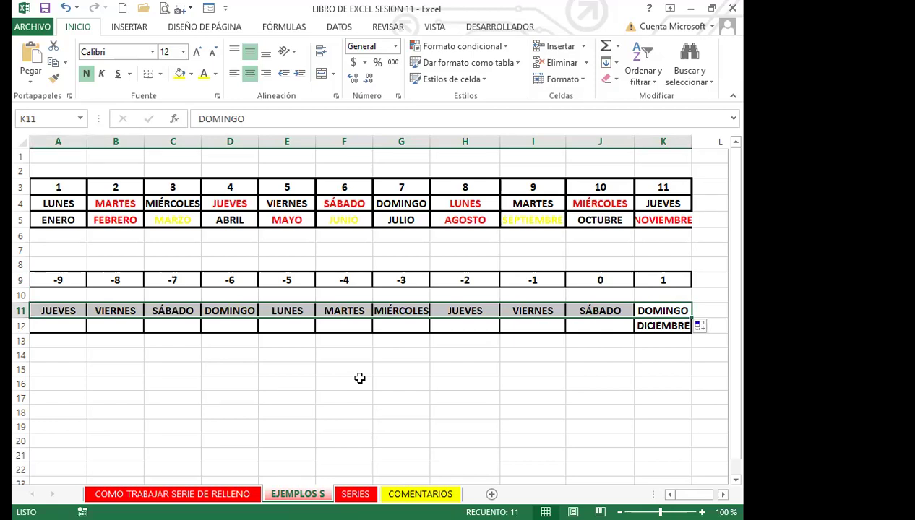
click(650, 309)
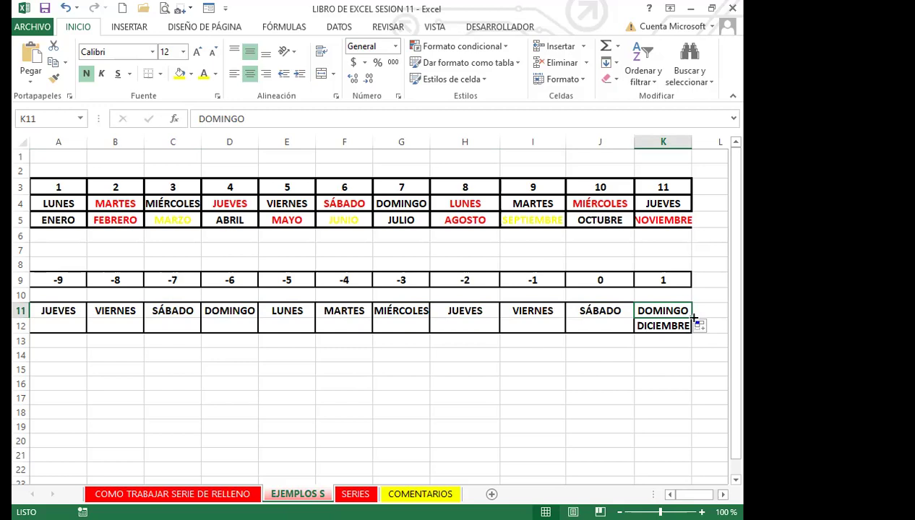
- Fill the month series backwards from DICIEMBRE in K12 to FEBRERO in A12 and check the filled cells around column E
click(654, 325)
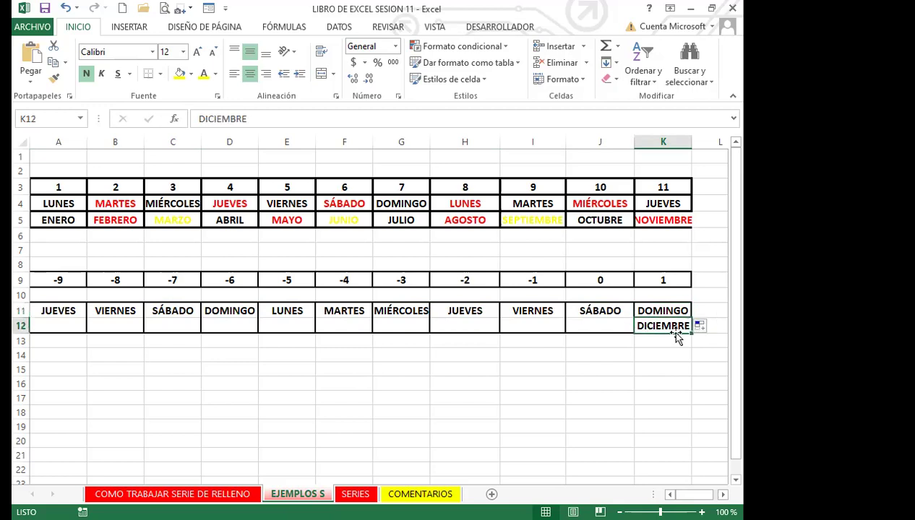
drag(691, 333, 342, 345)
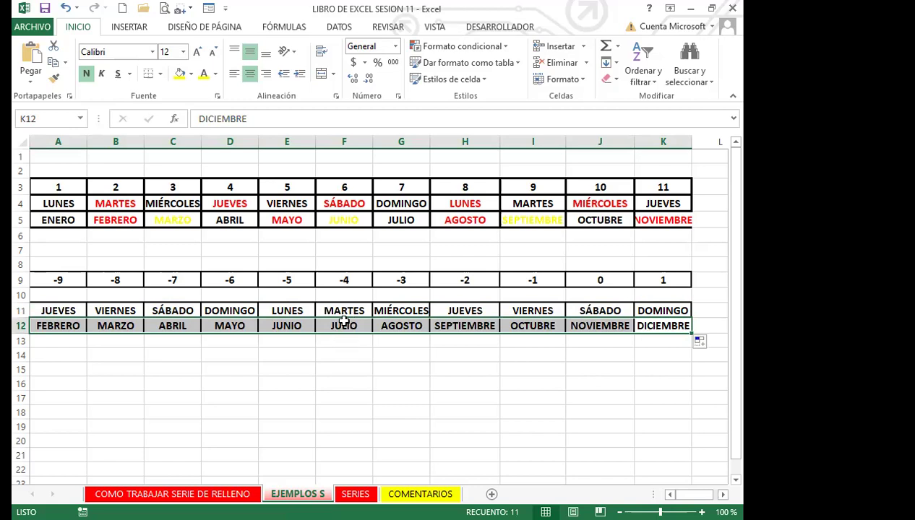
click(338, 325)
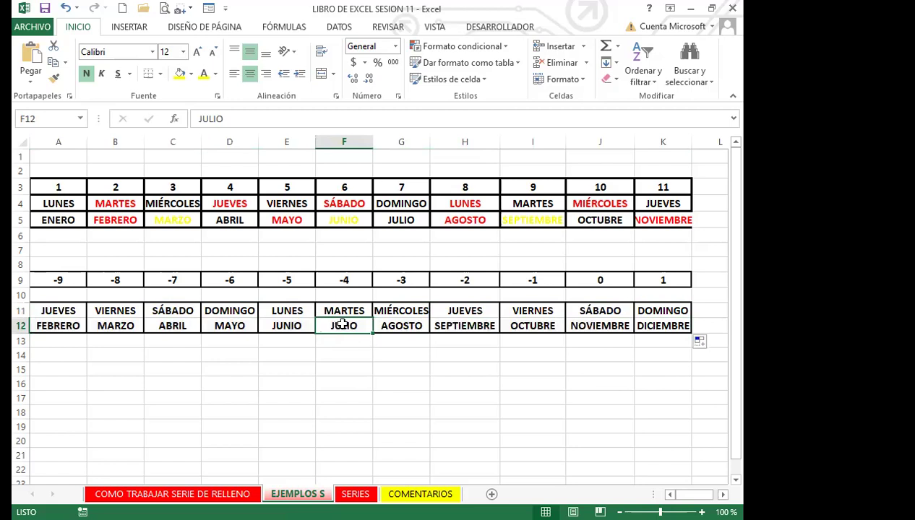
click(286, 322)
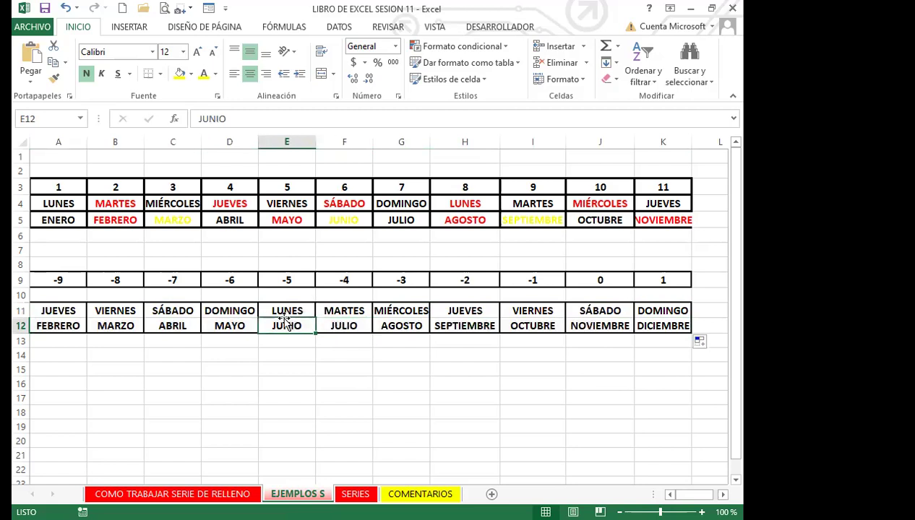
click(286, 311)
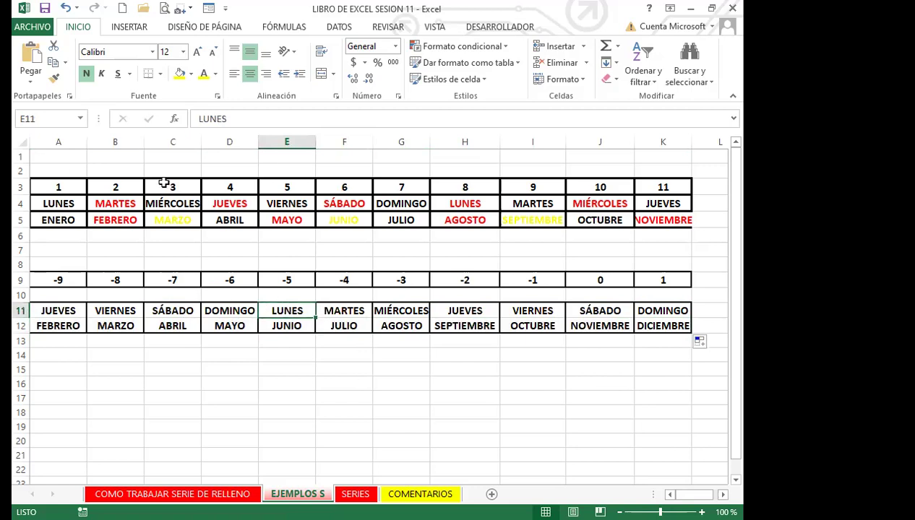
click(276, 329)
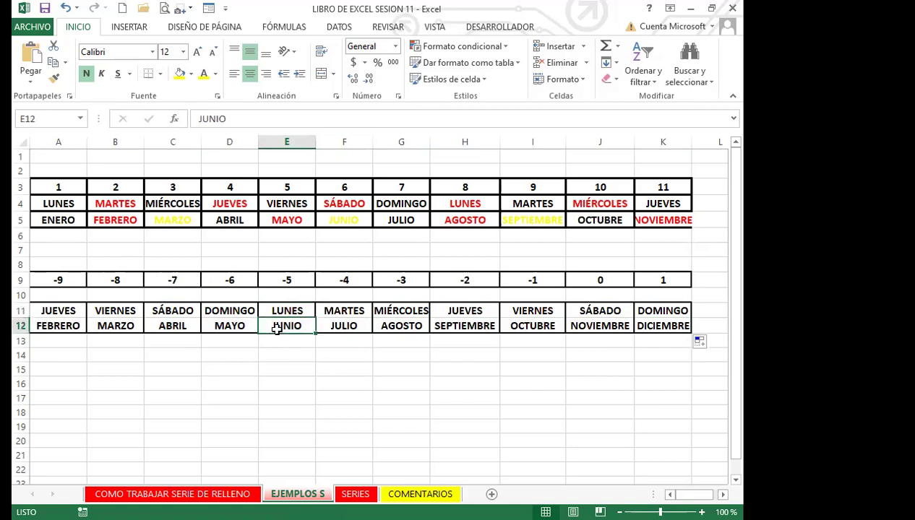